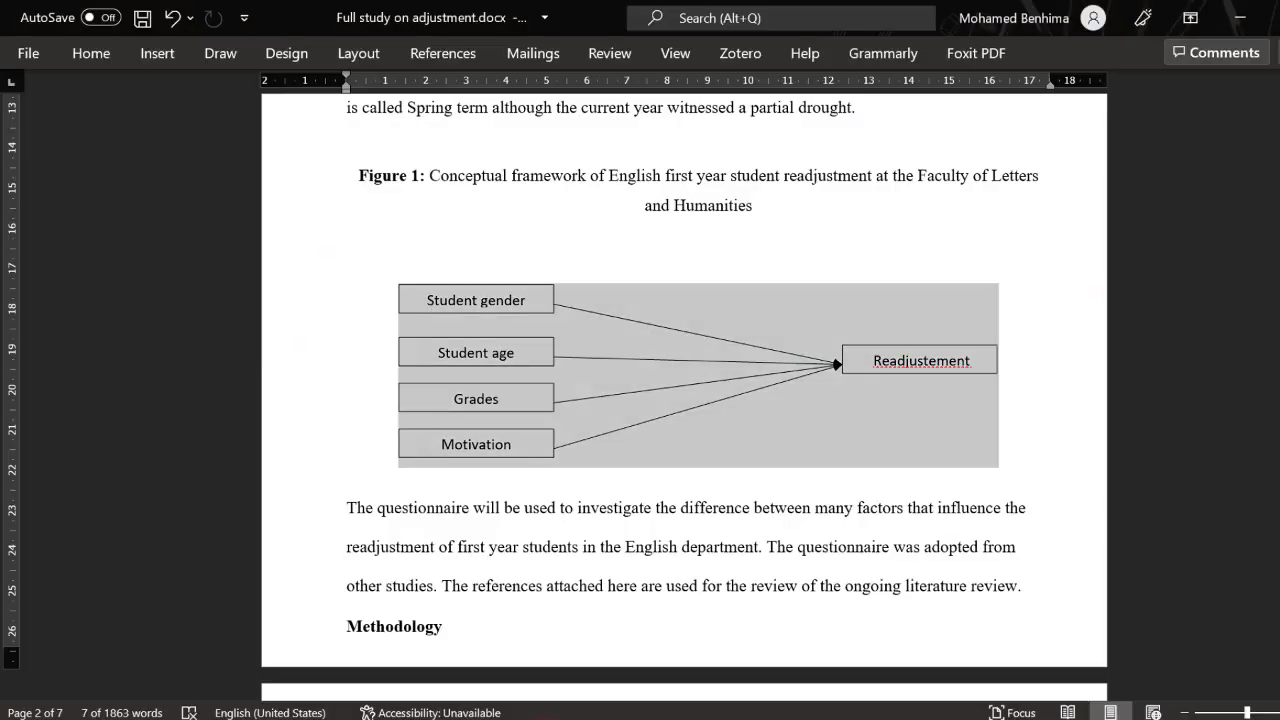
# - Examine the Figure 1 conceptual framework, focusing on the Readjustement outcome box
pyautogui.click(652, 592)
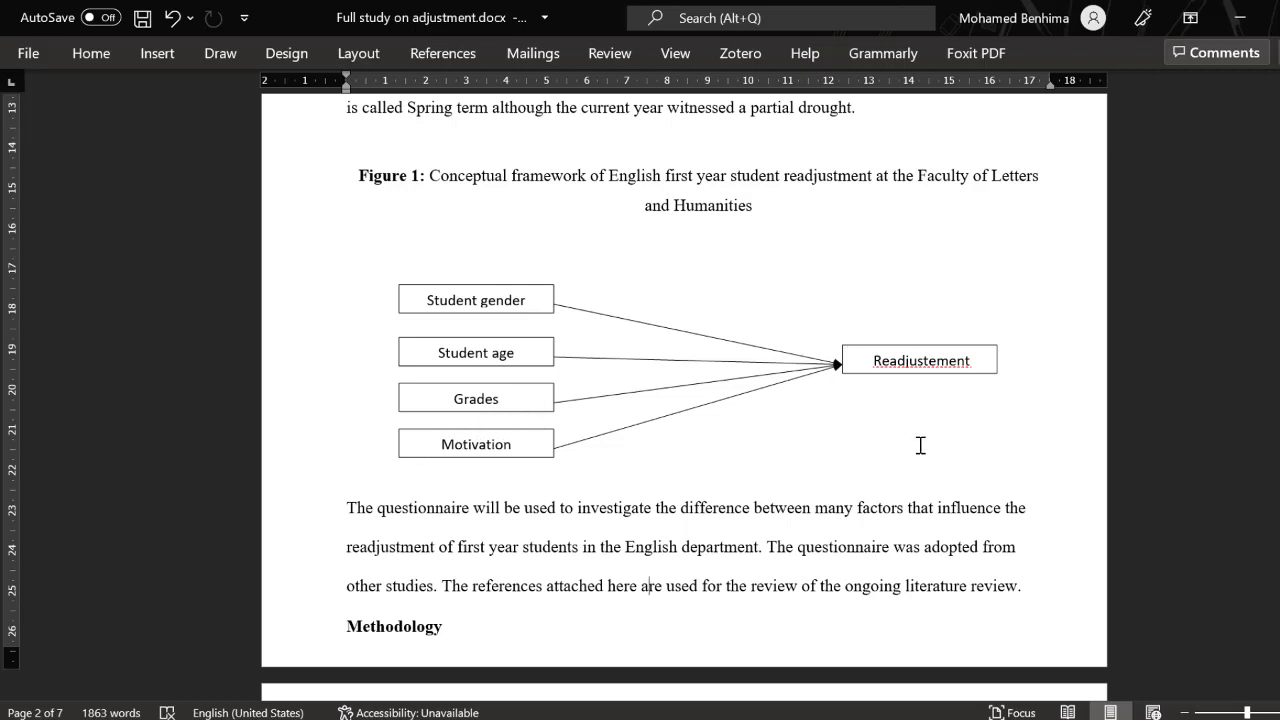
pyautogui.doubleClick(886, 372)
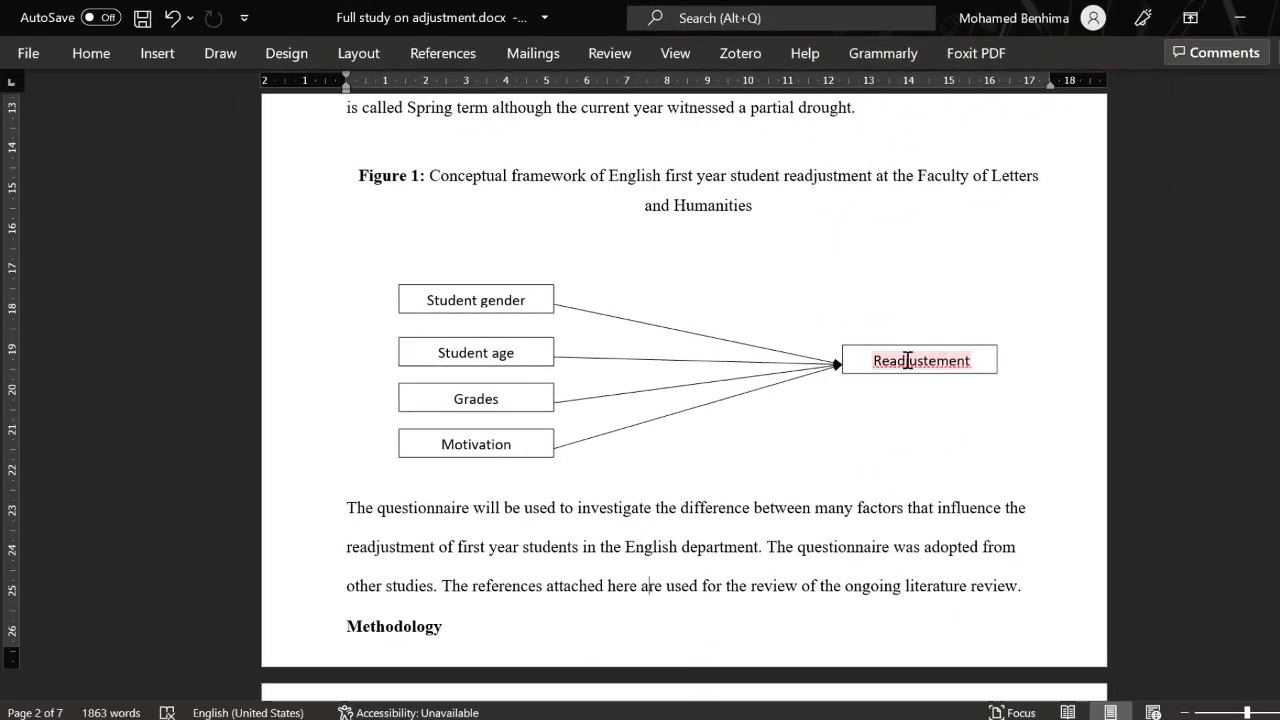
pyautogui.click(873, 372)
pyautogui.doubleClick(948, 358)
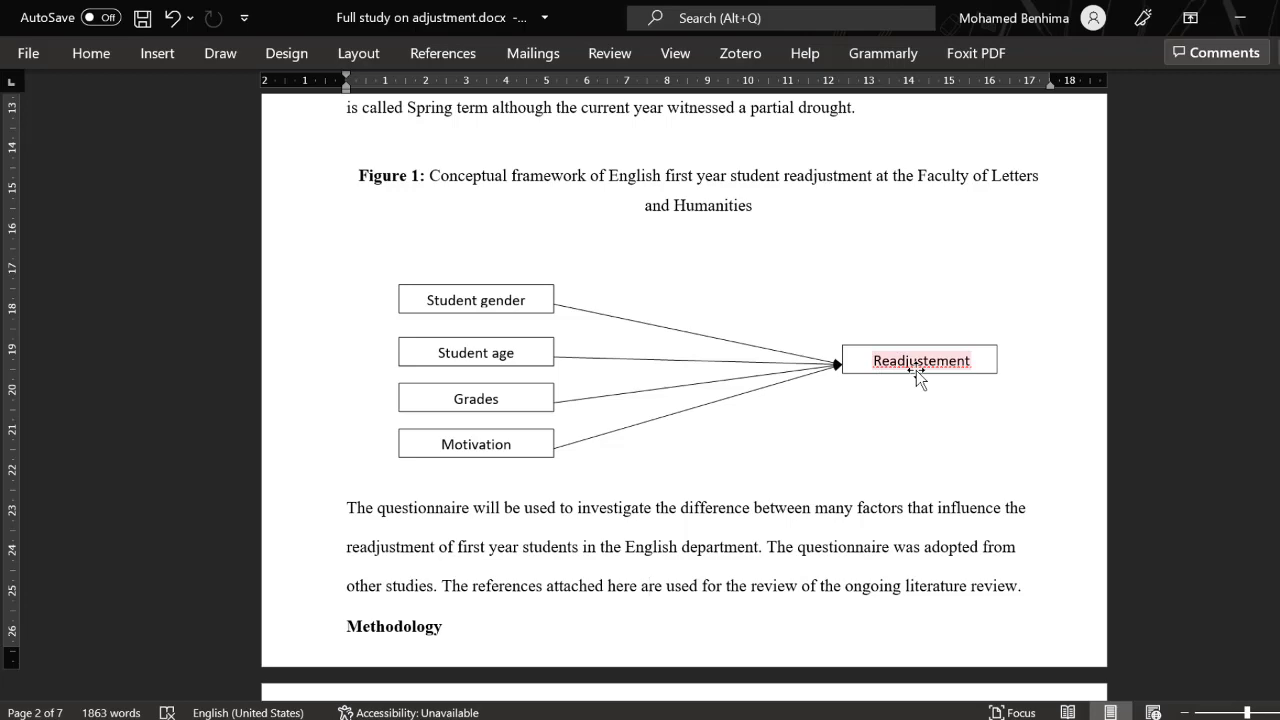
pyautogui.click(881, 546)
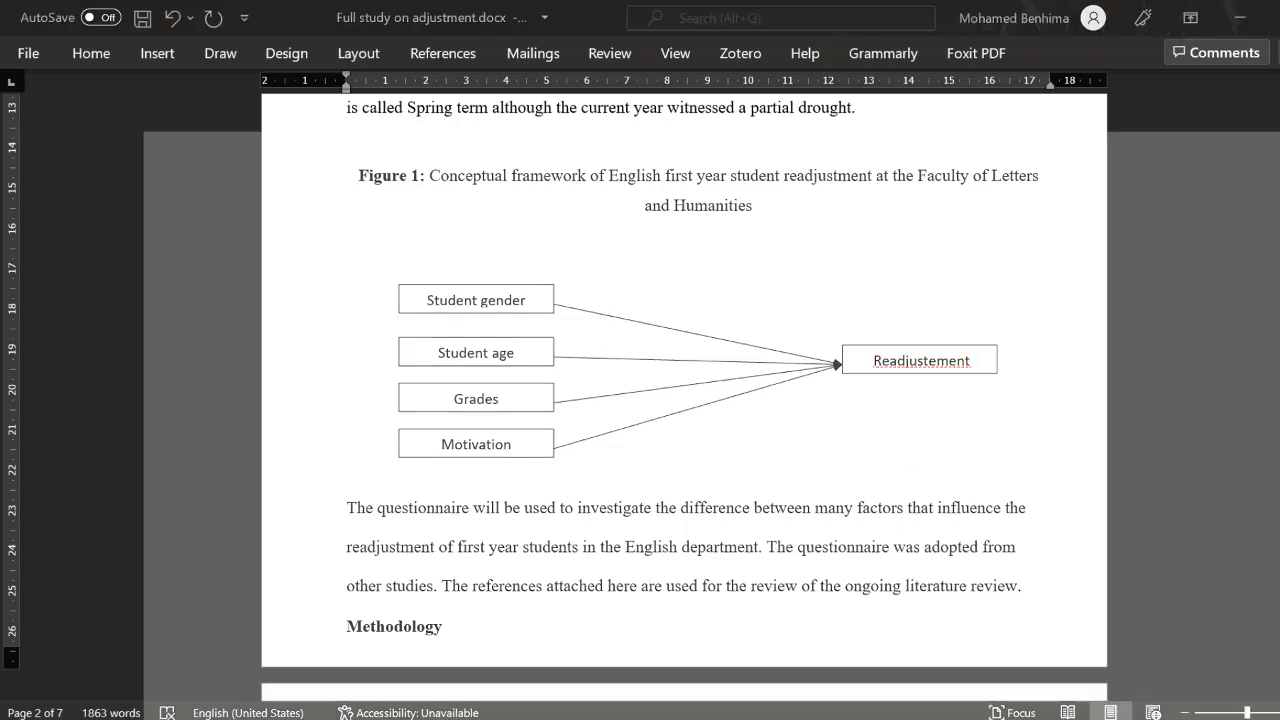
# - Switch to the SPSS Data Editor with FIRST YEAR COLLEGE STUDENT ADJUSTMENT.sav
pyautogui.hotkey('alt', 'Tab')
pyautogui.scroll(2, 666, 449)
pyautogui.scroll(3, 670, 443)
pyautogui.scroll(8, 670, 443)
pyautogui.hotkey('alt', 'Tab')
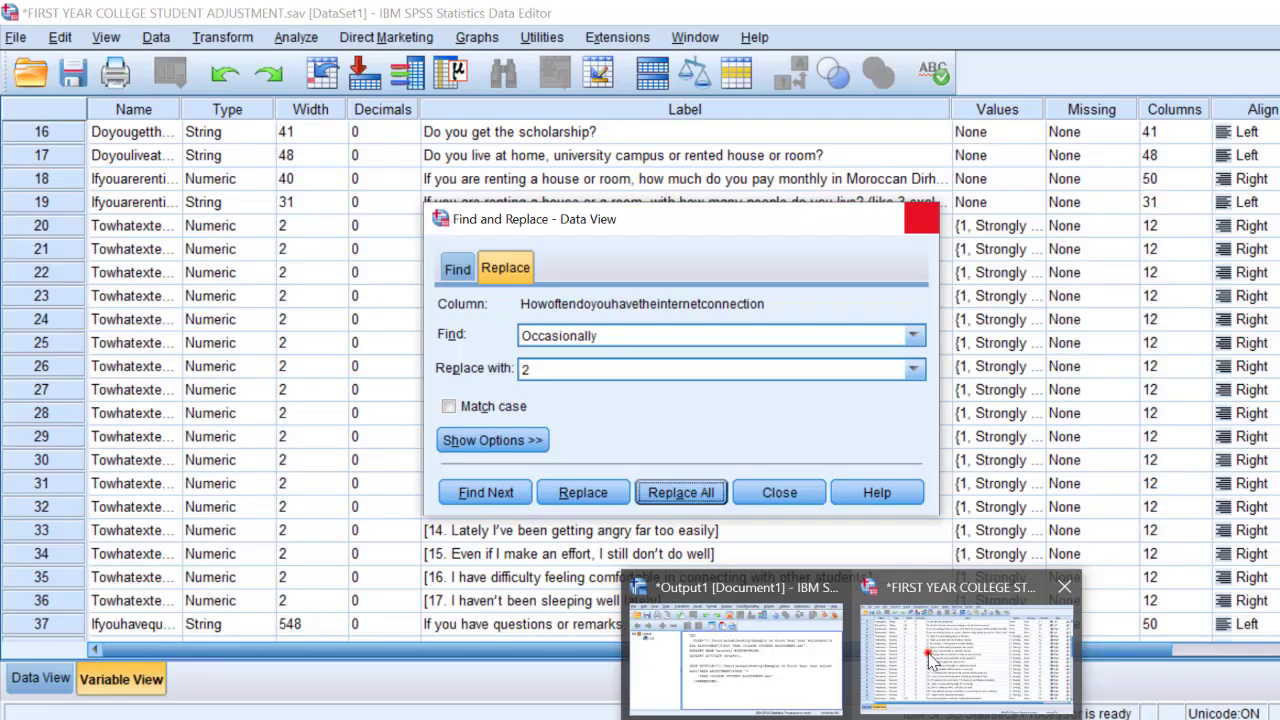
pyautogui.click(927, 652)
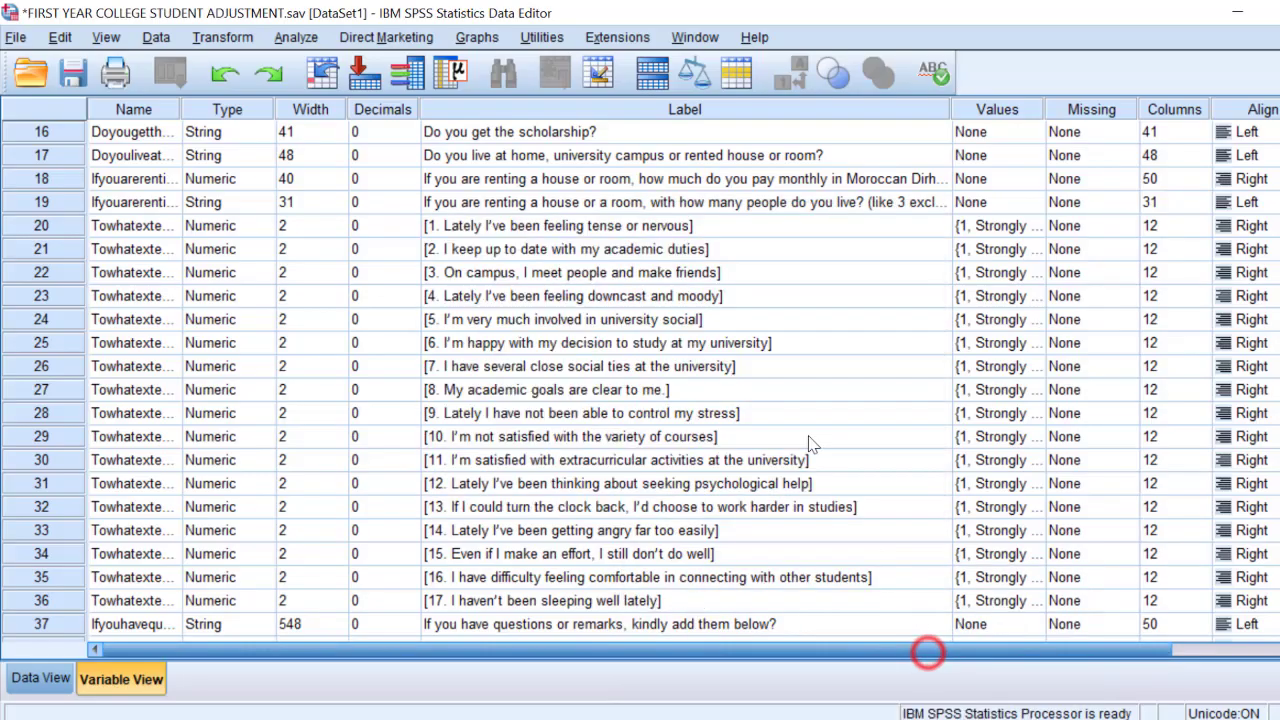
# - Check the value labels defined for the Gender variable, leaving them unedited
pyautogui.scroll(5, 667, 307)
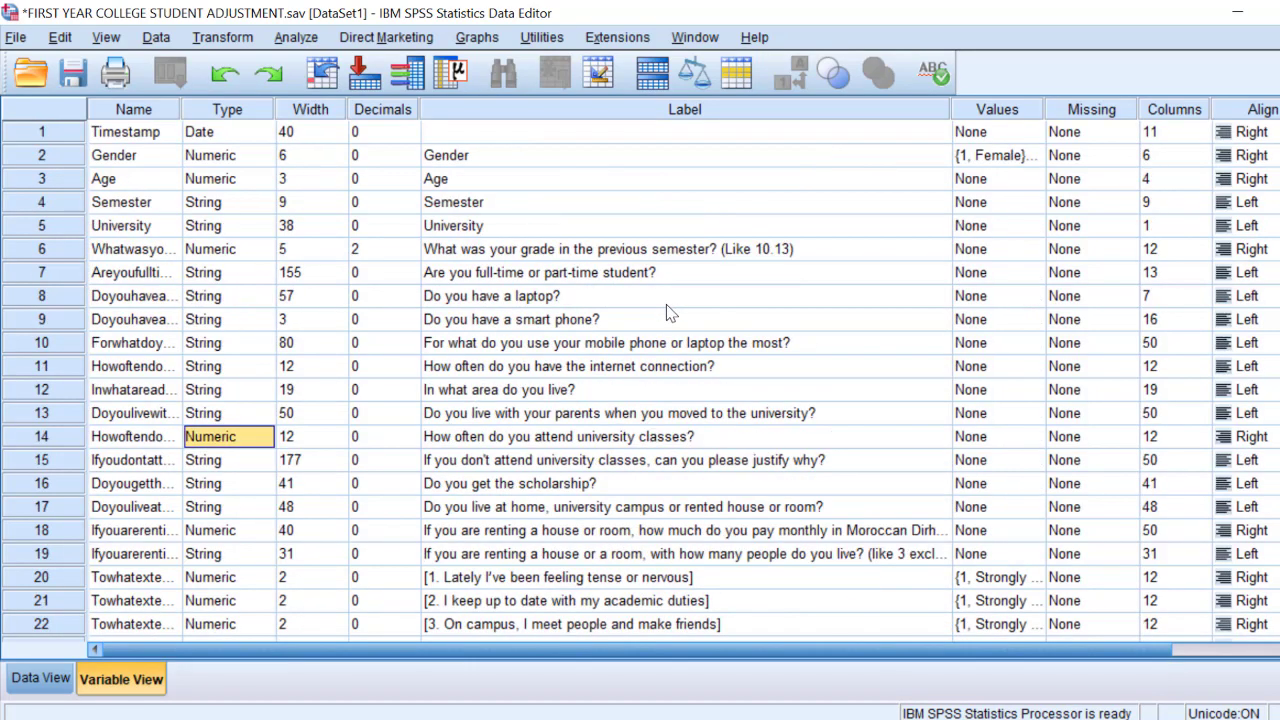
pyautogui.click(1033, 157)
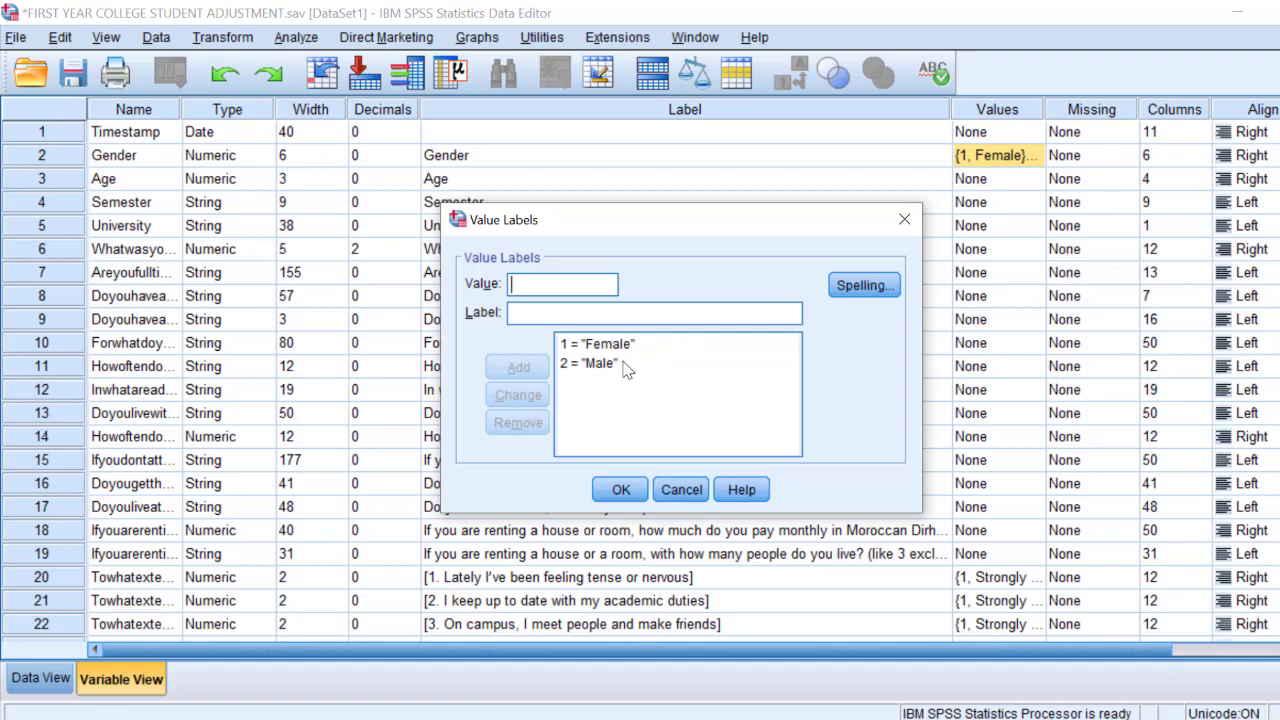
pyautogui.click(904, 219)
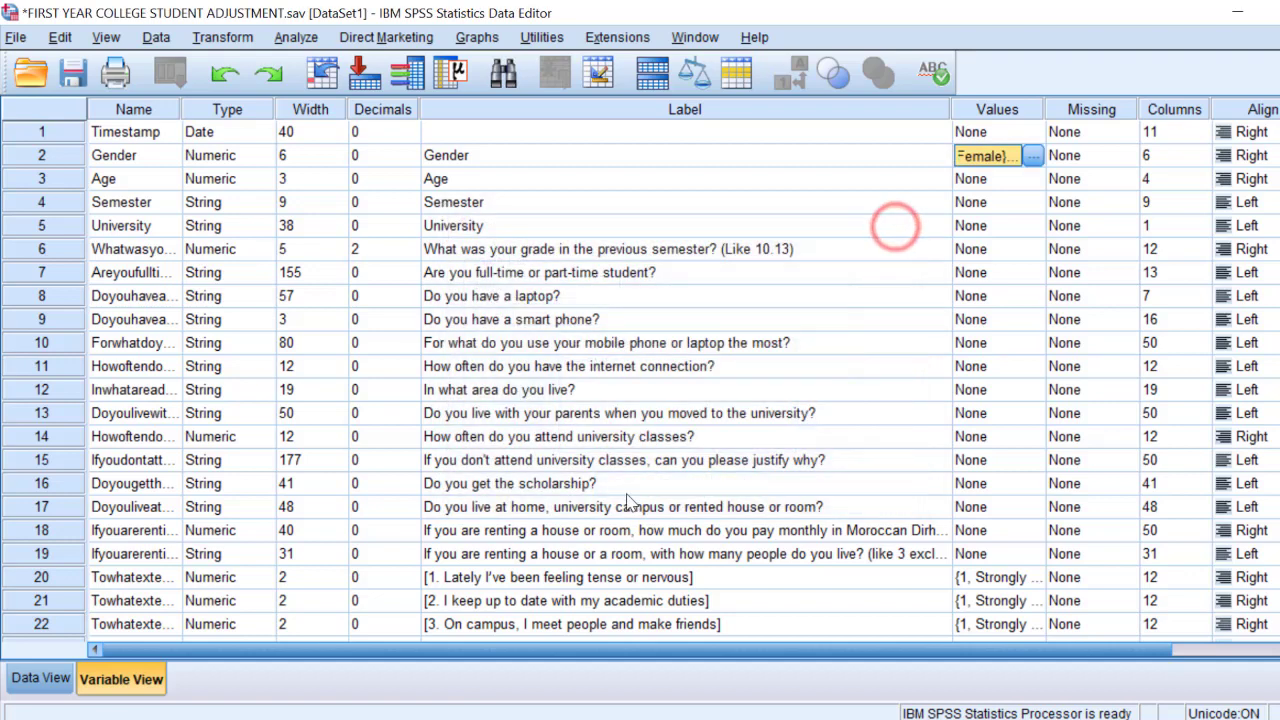
# - Look through the variable list to review the 17 numbered student adjustment items and their labels
pyautogui.scroll(-2, 668, 447)
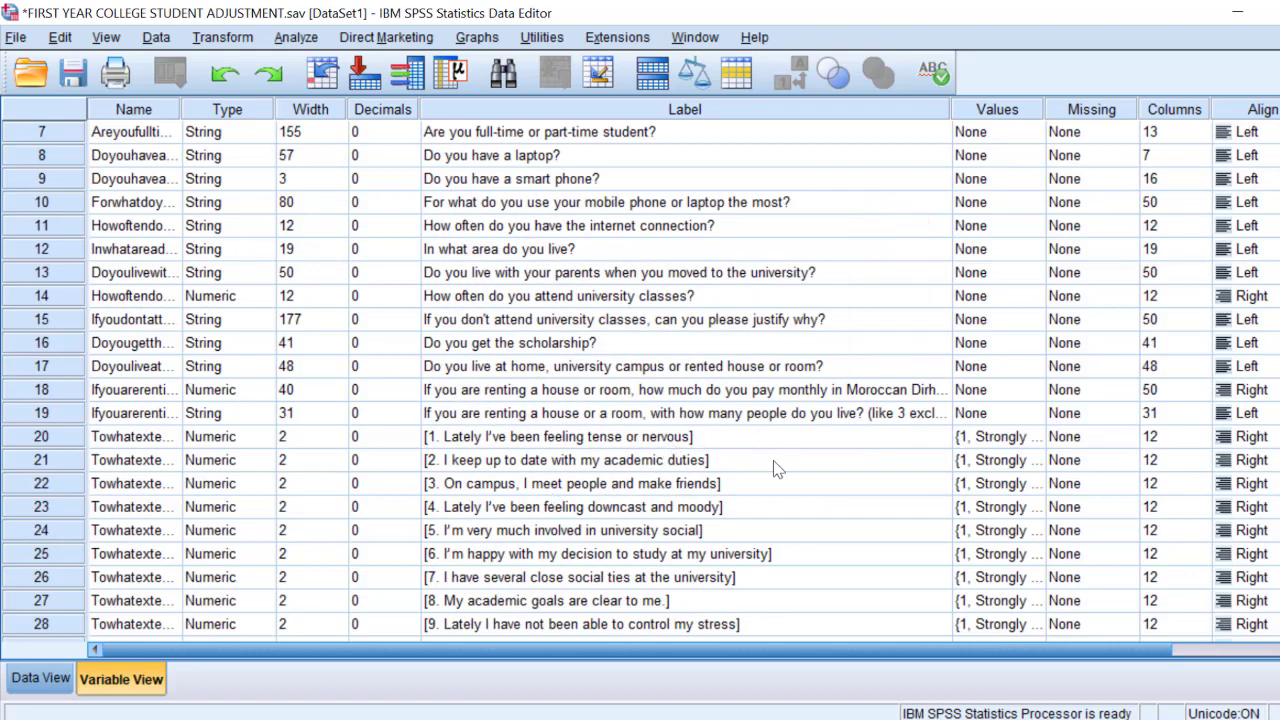
pyautogui.scroll(-9, 724, 486)
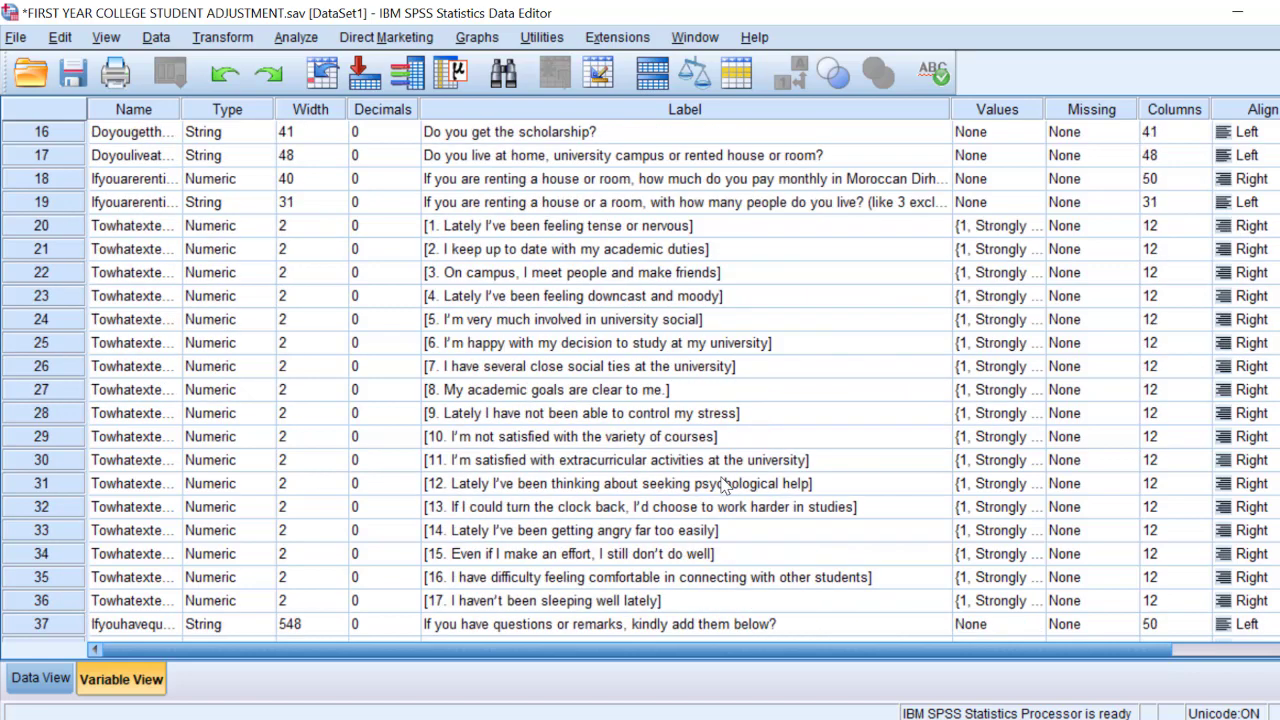
pyautogui.scroll(3, 726, 486)
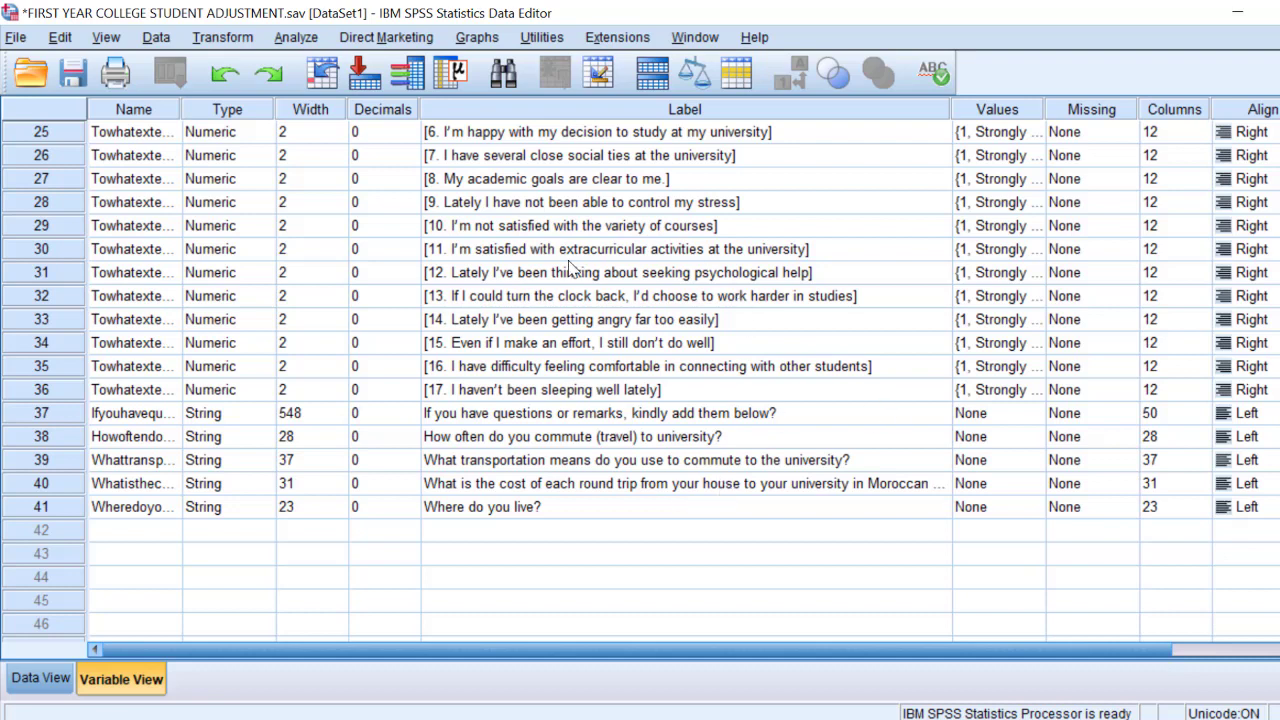
pyautogui.scroll(2, 575, 270)
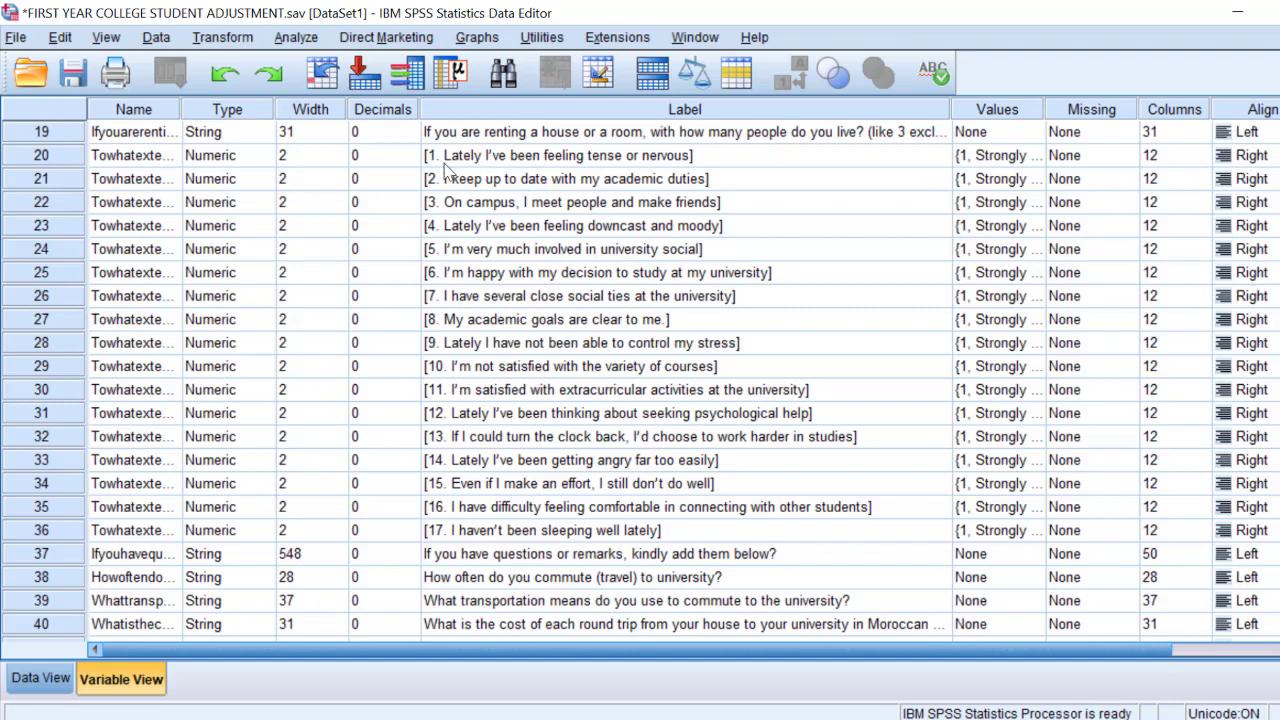
pyautogui.scroll(-2, 485, 405)
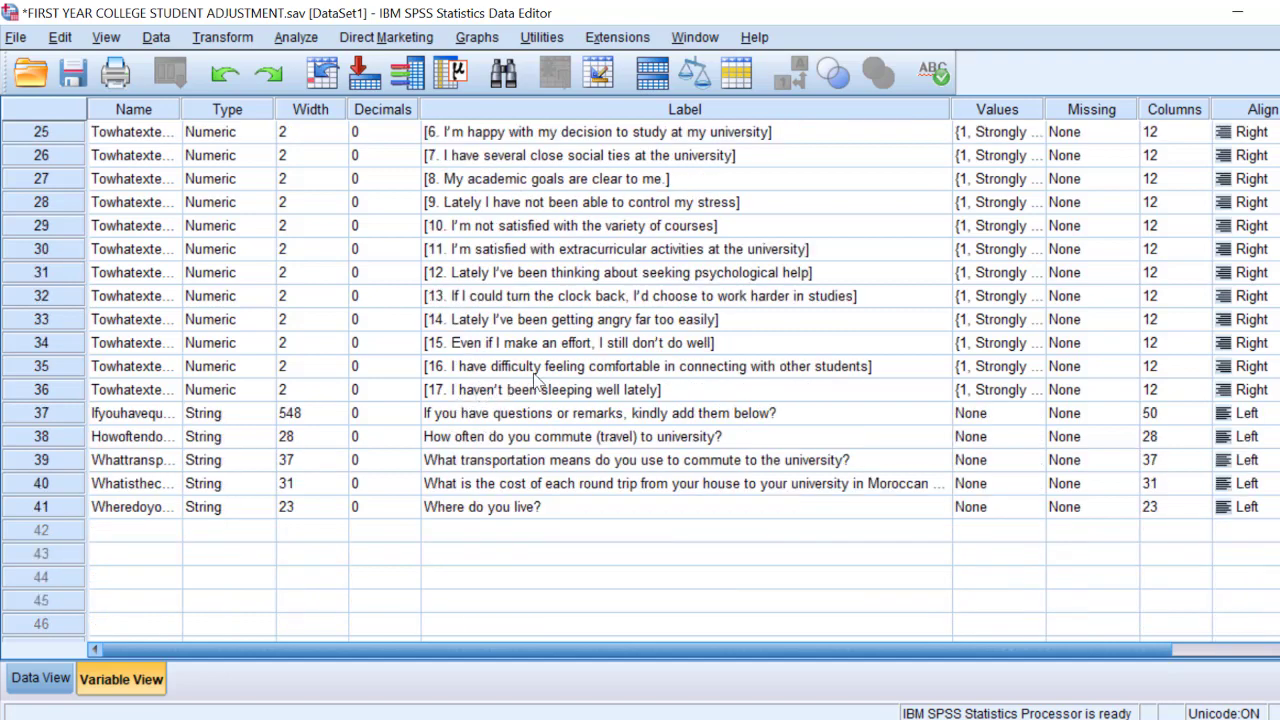
pyautogui.scroll(2, 560, 305)
pyautogui.scroll(2, 578, 308)
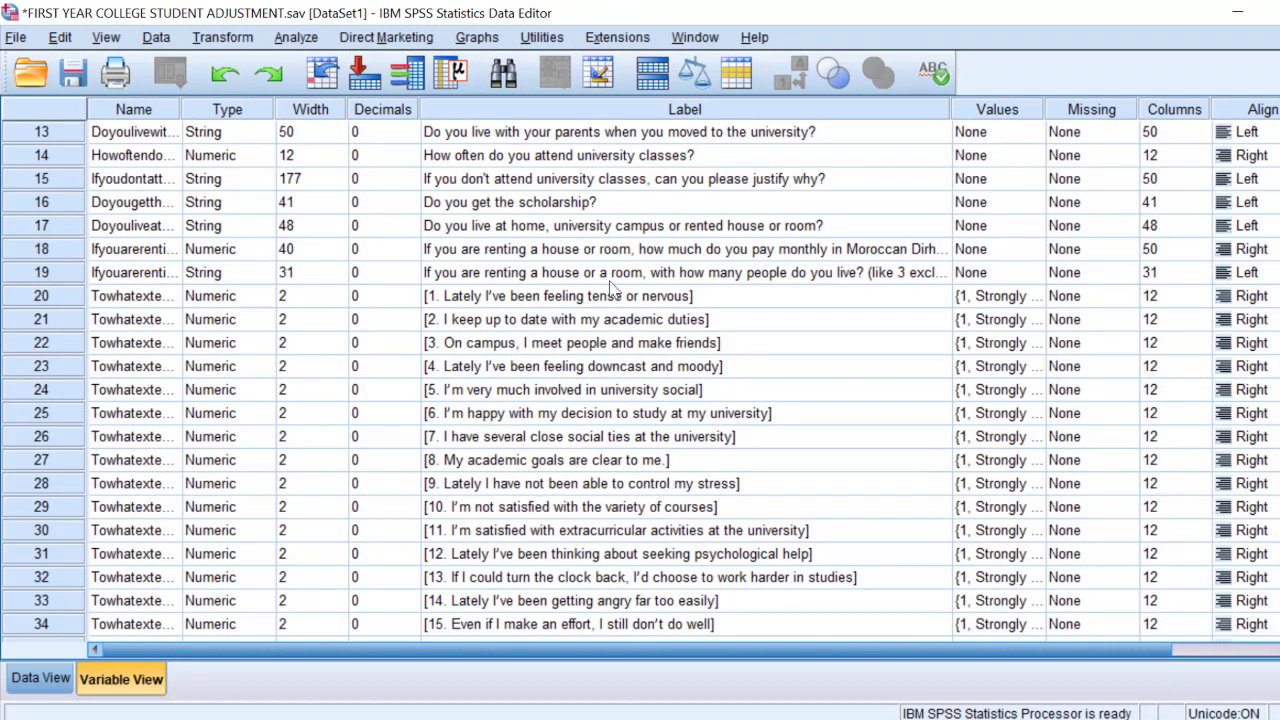
# - Start a Compare Means > Means analysis with Gender as the independent variable
pyautogui.click(297, 40)
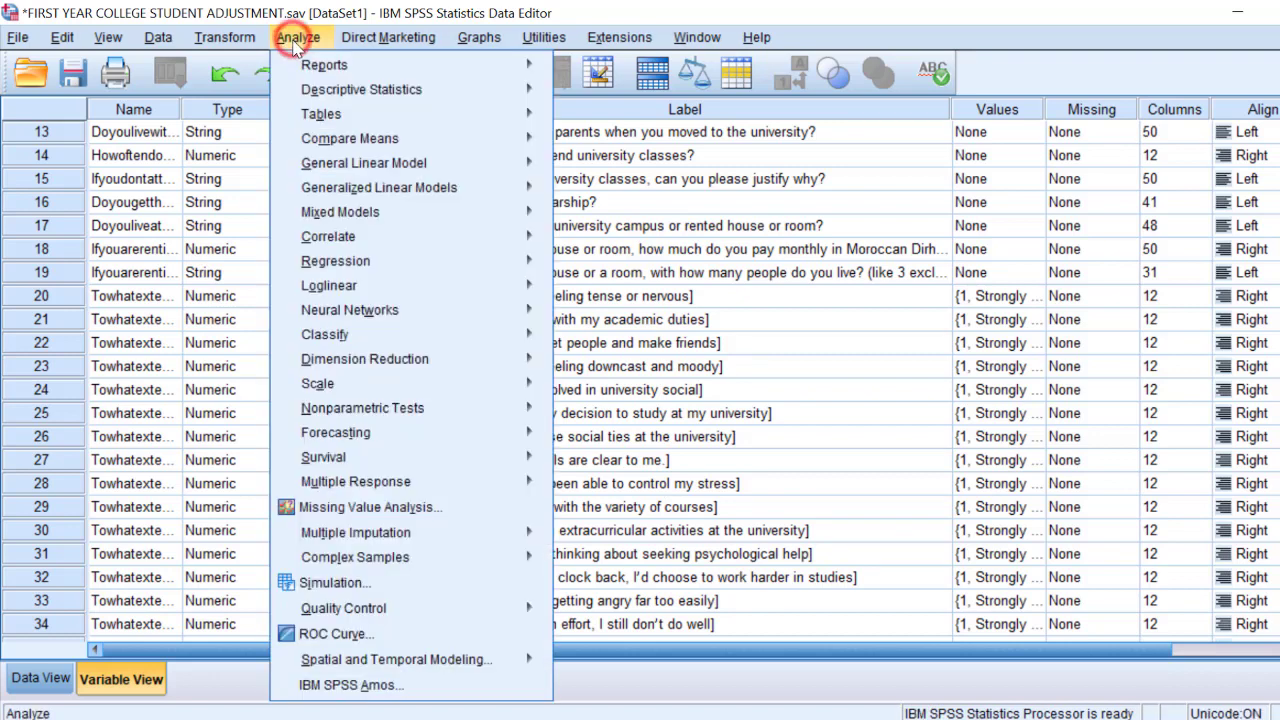
pyautogui.moveTo(322, 148)
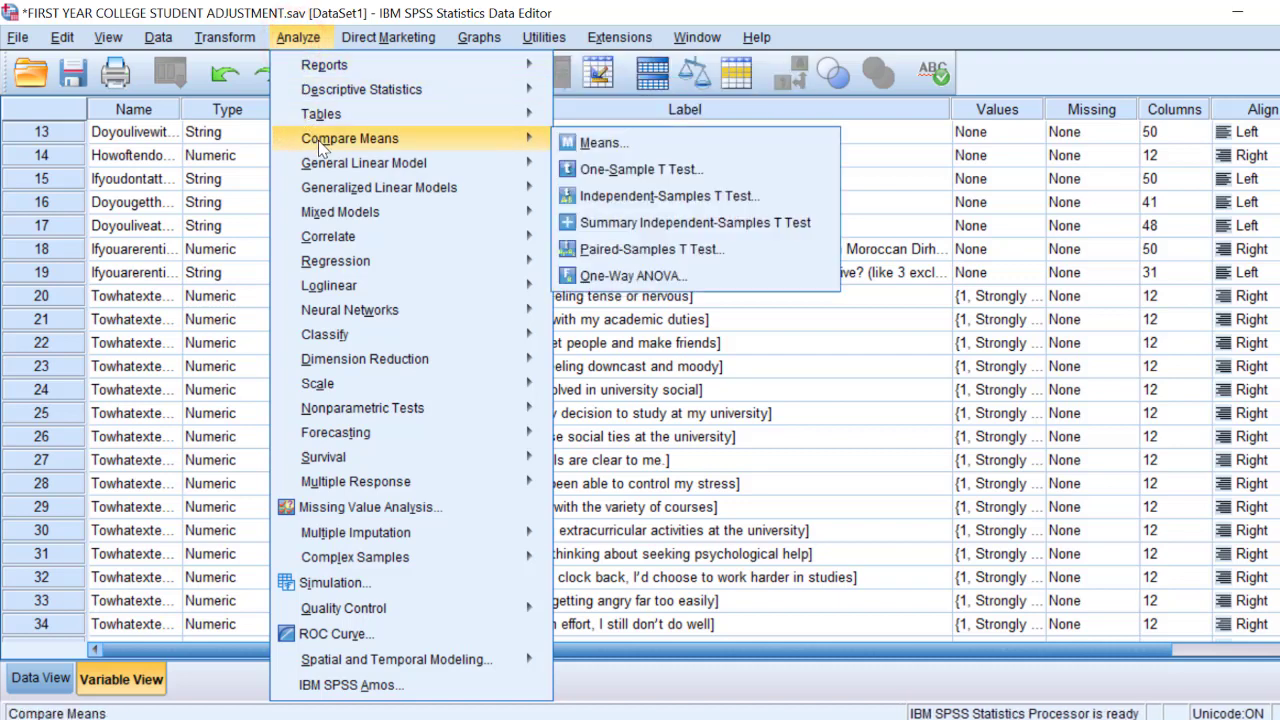
pyautogui.click(594, 146)
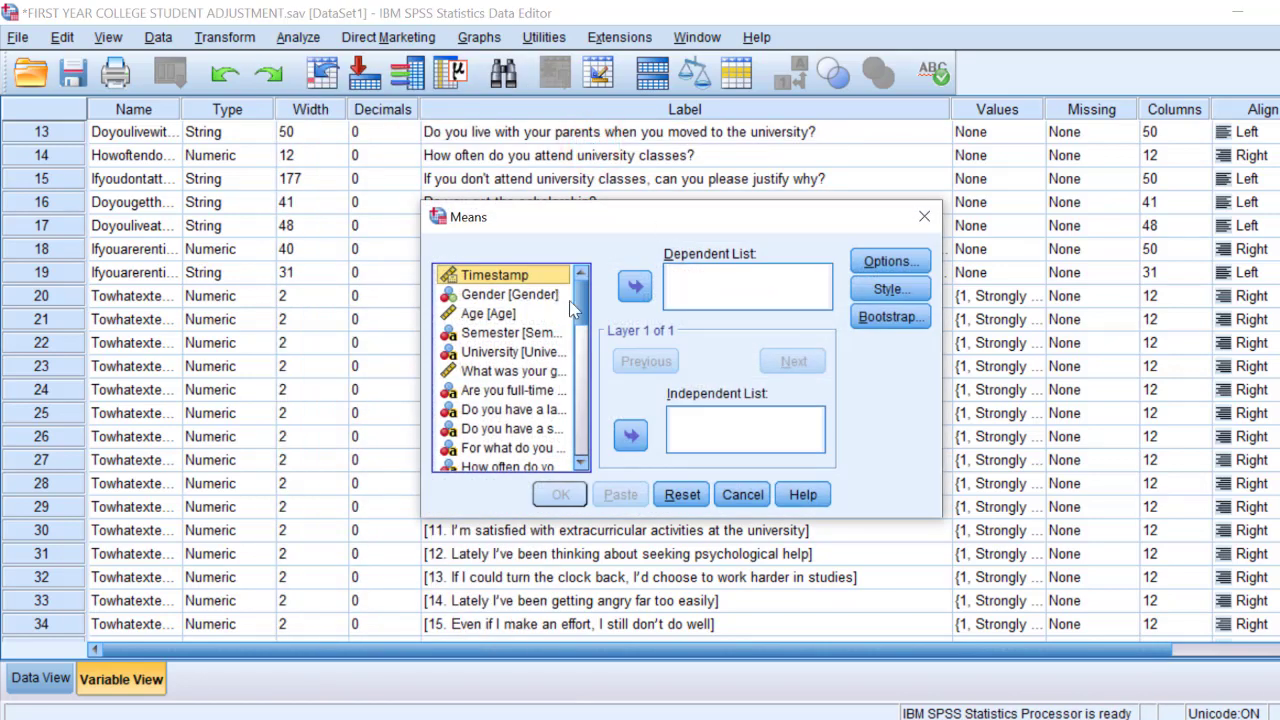
pyautogui.click(484, 294)
pyautogui.click(630, 434)
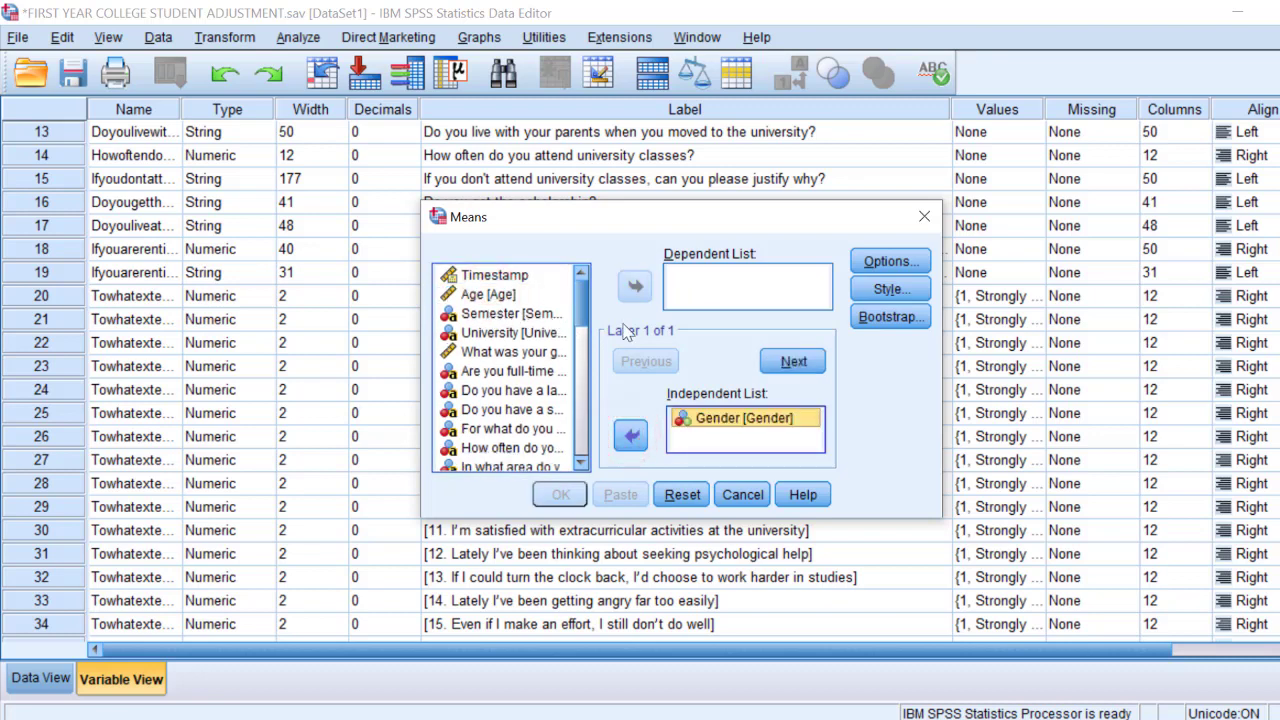
# - Add adjustment items 1 through 17 to the Means analysis as dependent variables
pyautogui.moveTo(585, 316); pyautogui.dragTo(570, 380)
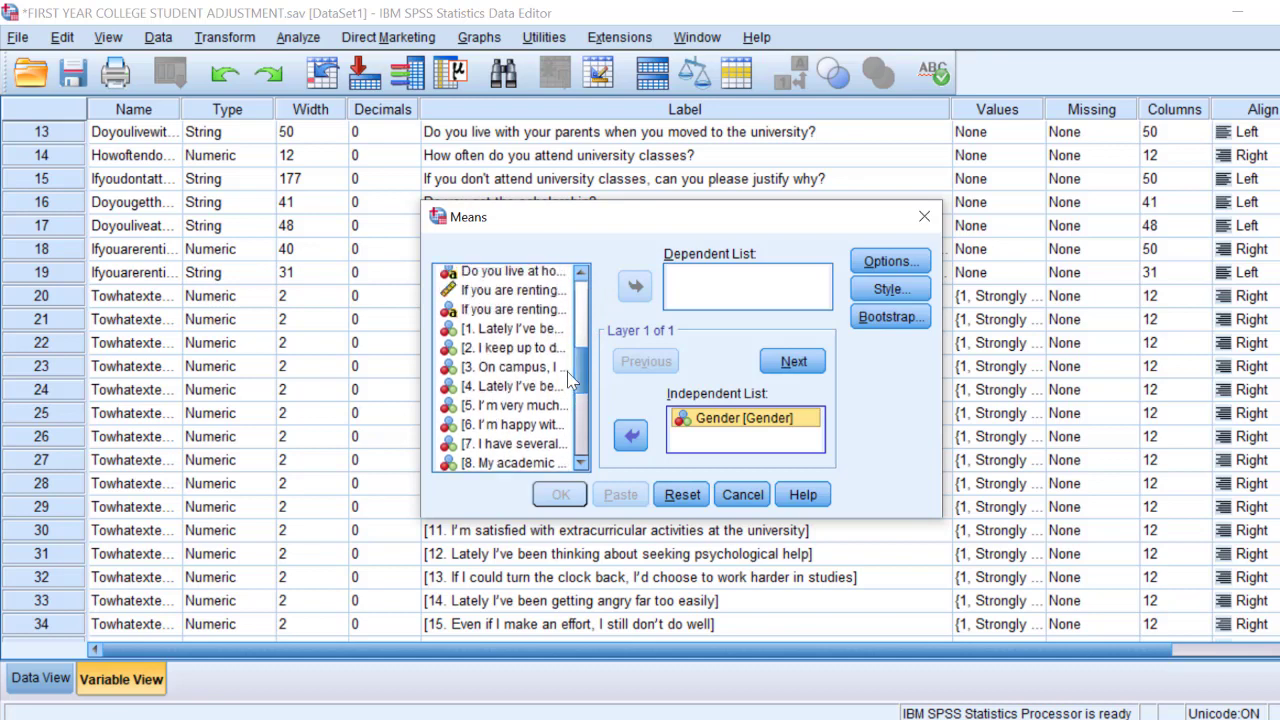
pyautogui.click(512, 328)
pyautogui.scroll(-5, 578, 370)
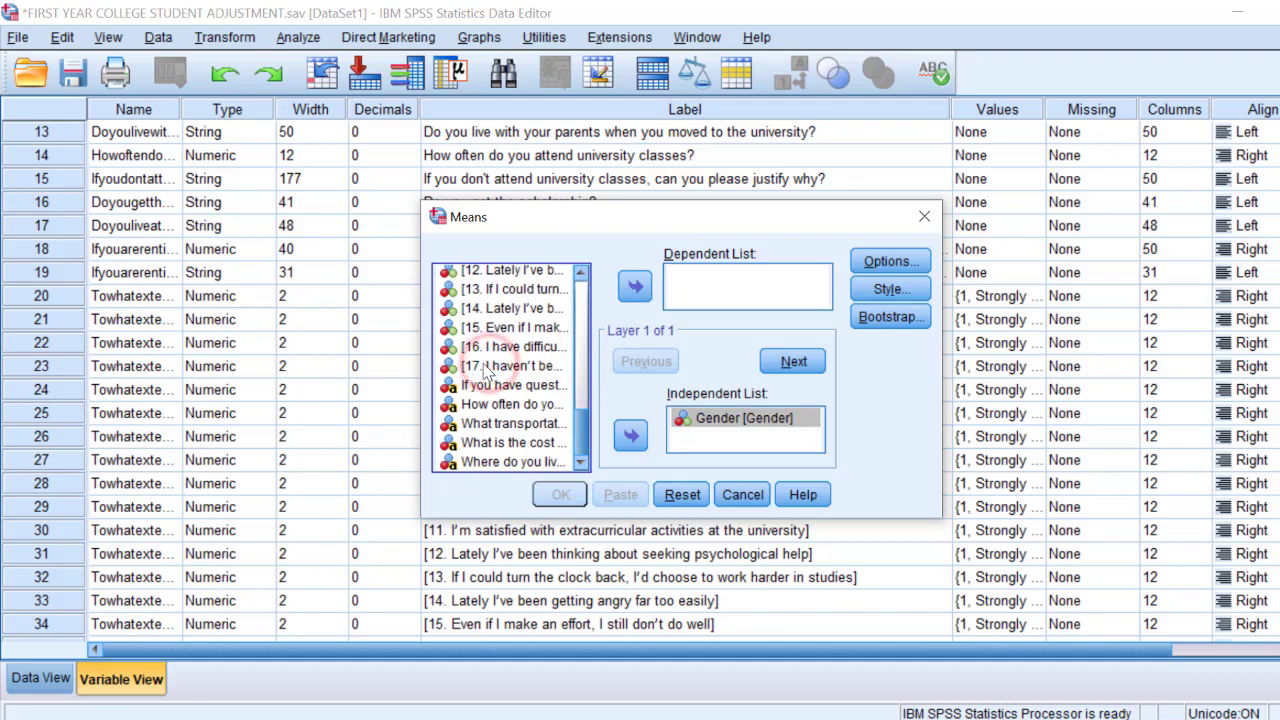
pyautogui.keyDown('shift'); pyautogui.click(493, 368); pyautogui.keyUp('shift')
pyautogui.click(634, 287)
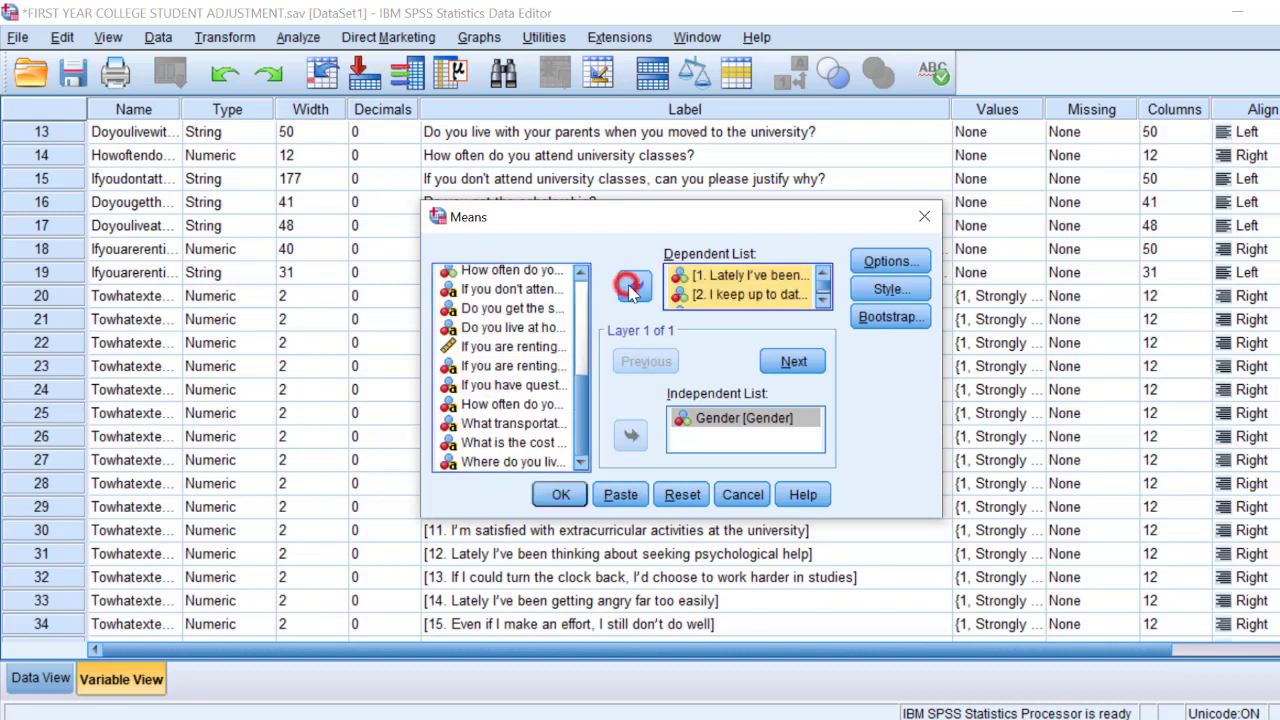
# - Add Sum and Median to the cell statistics of the Means analysis
pyautogui.click(873, 264)
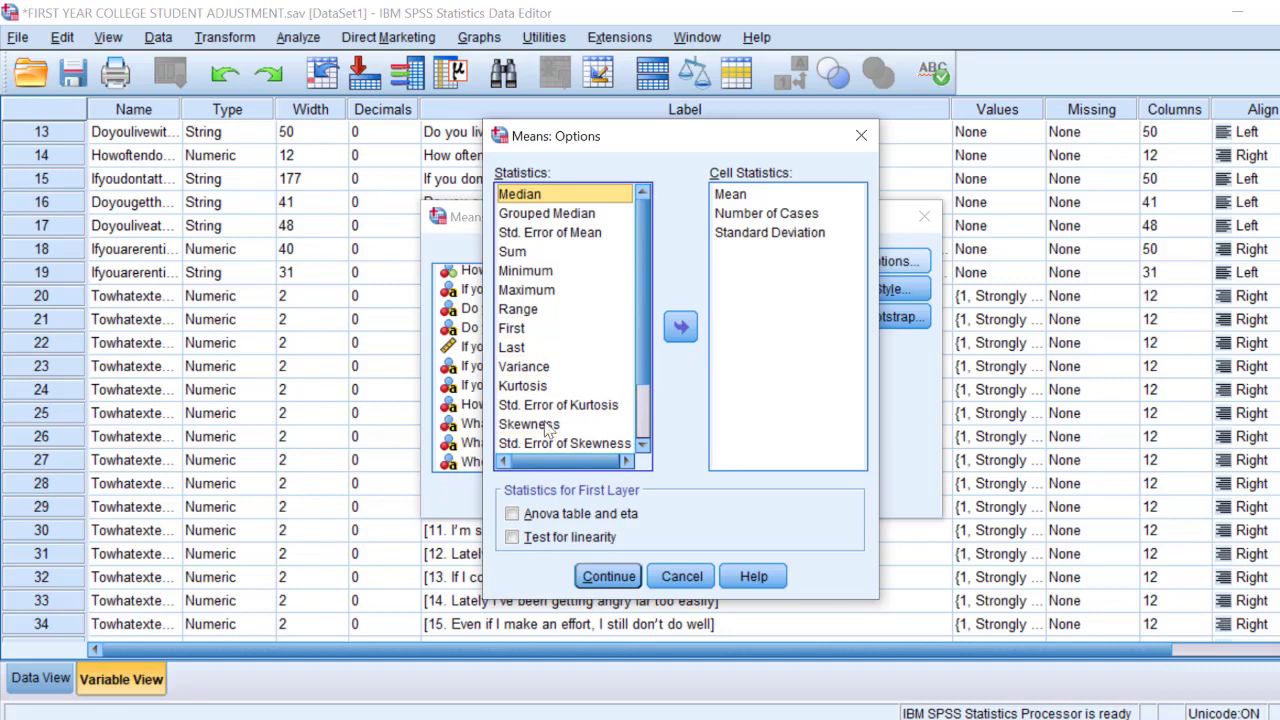
pyautogui.moveTo(641, 344); pyautogui.dragTo(640, 407)
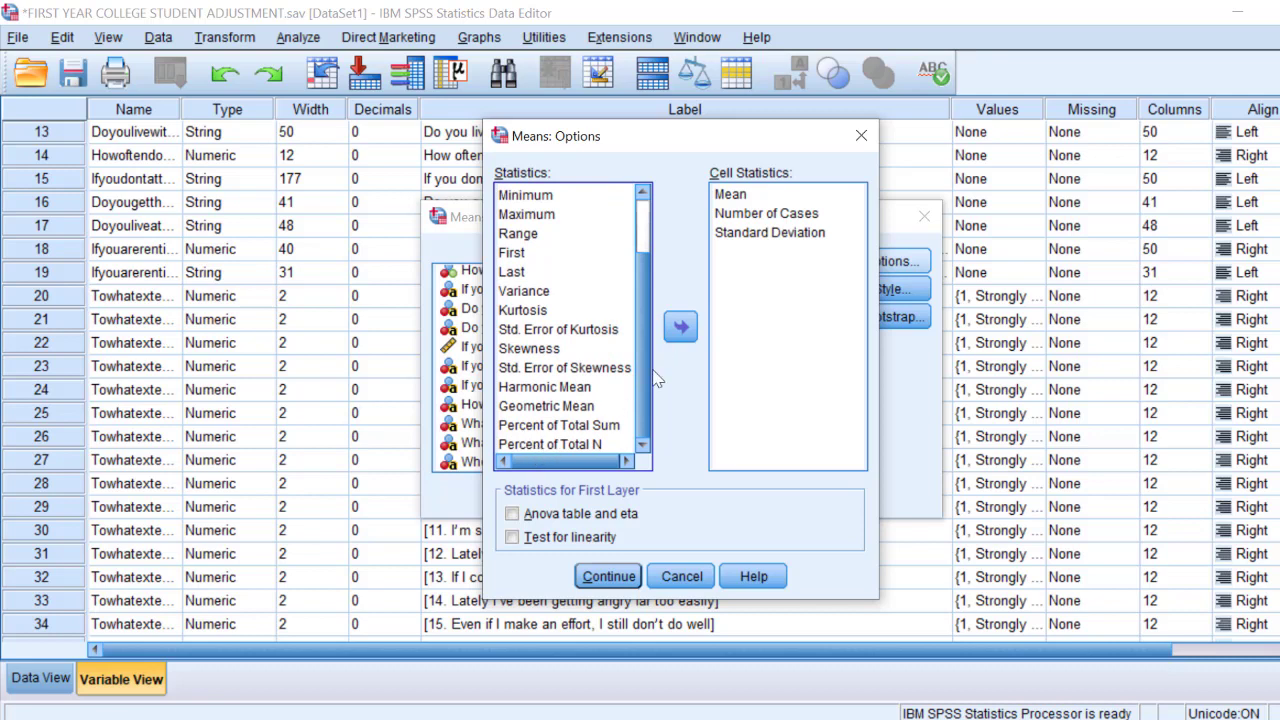
pyautogui.click(646, 398)
pyautogui.scroll(2, 646, 398)
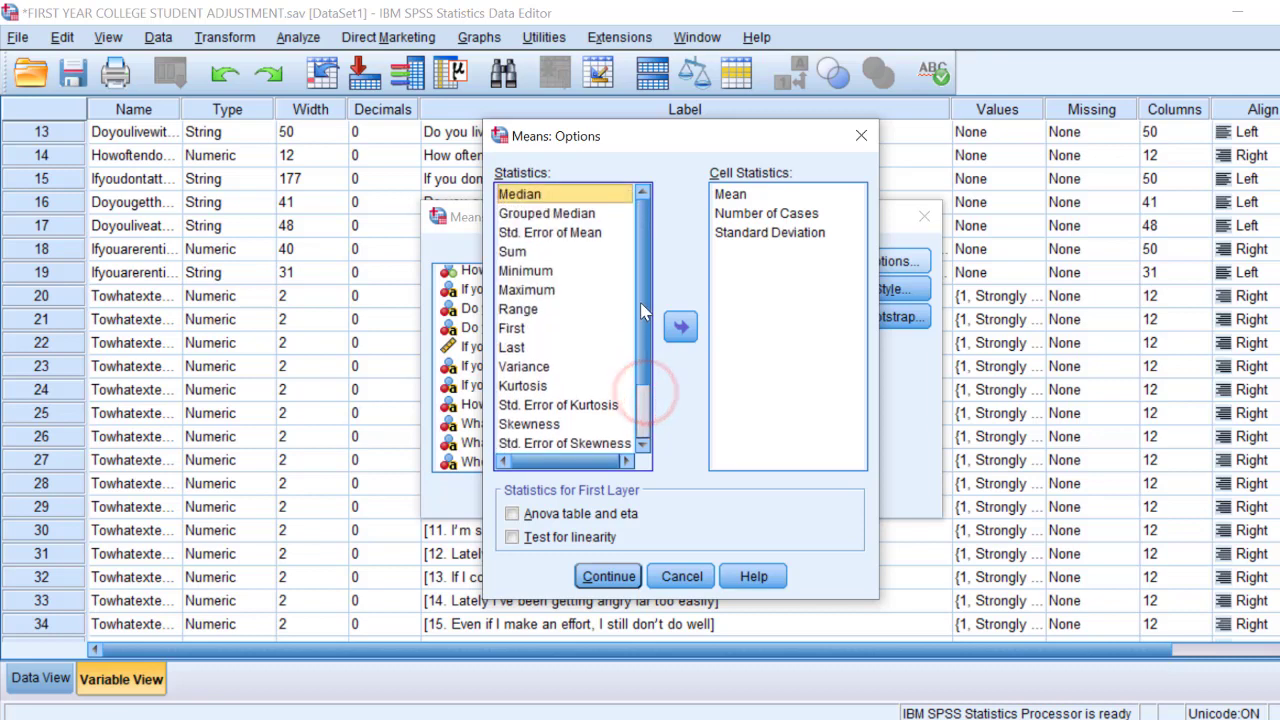
pyautogui.click(512, 252)
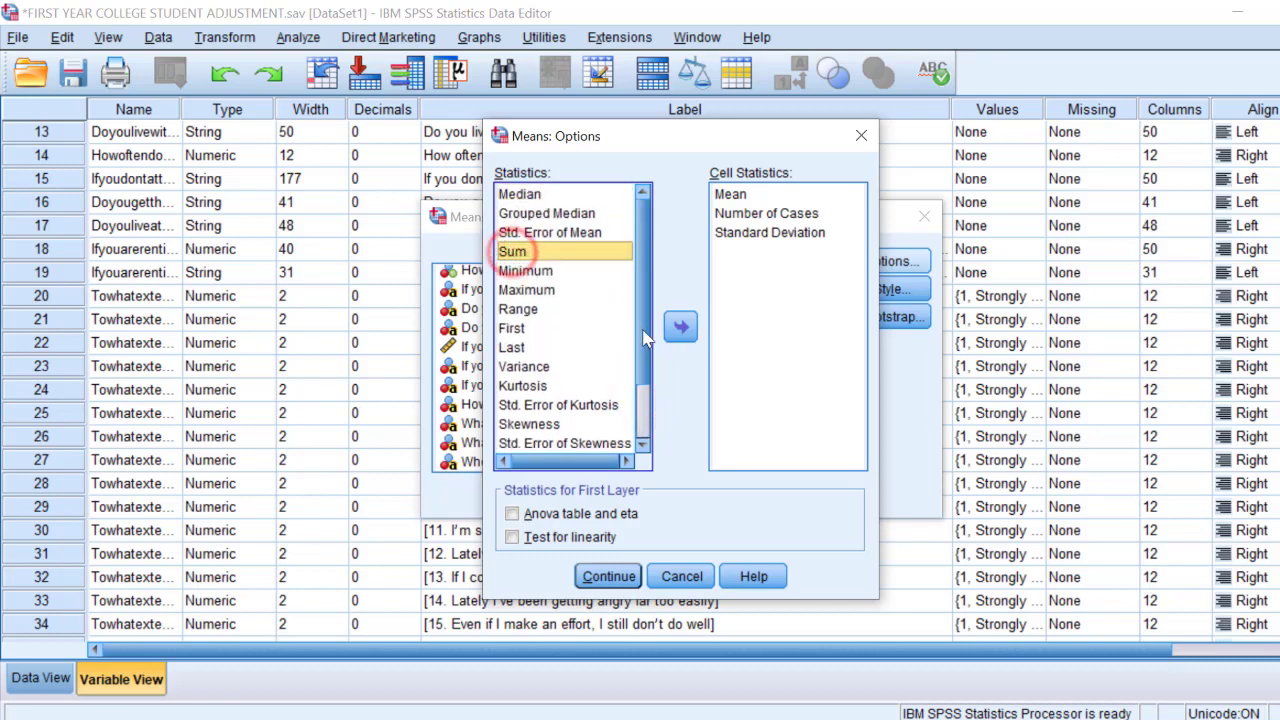
pyautogui.click(680, 328)
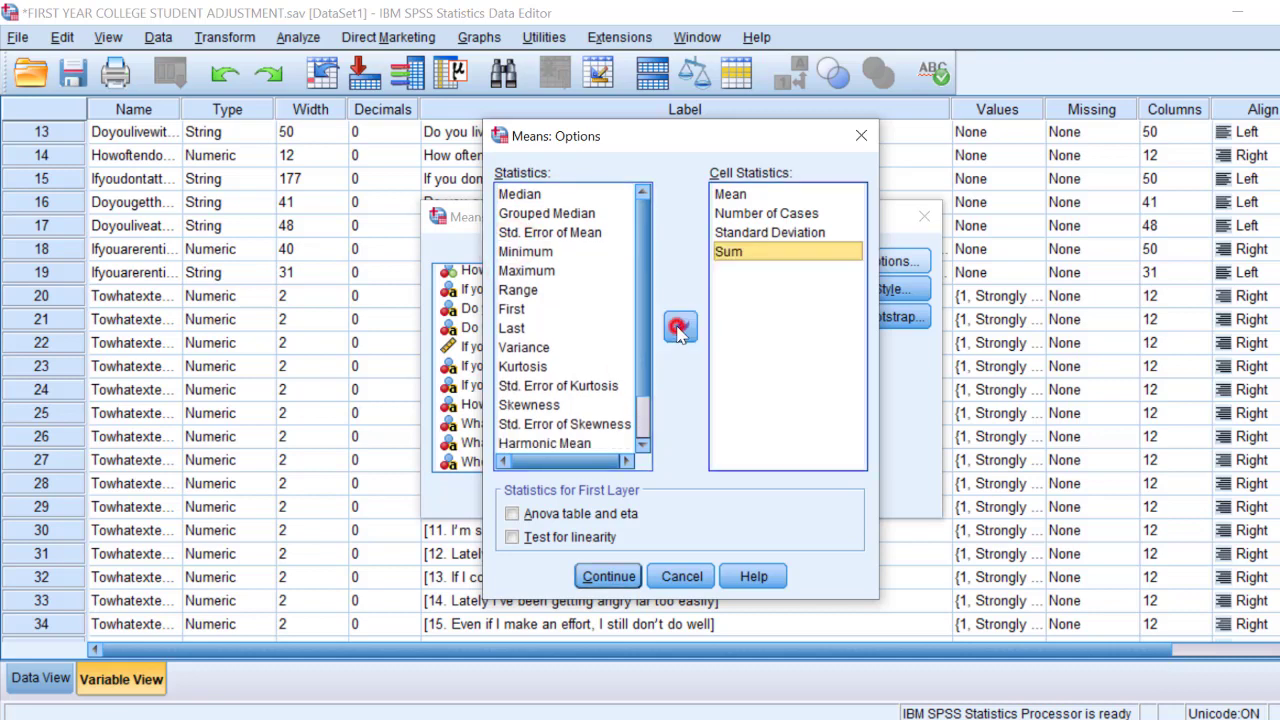
pyautogui.click(530, 196)
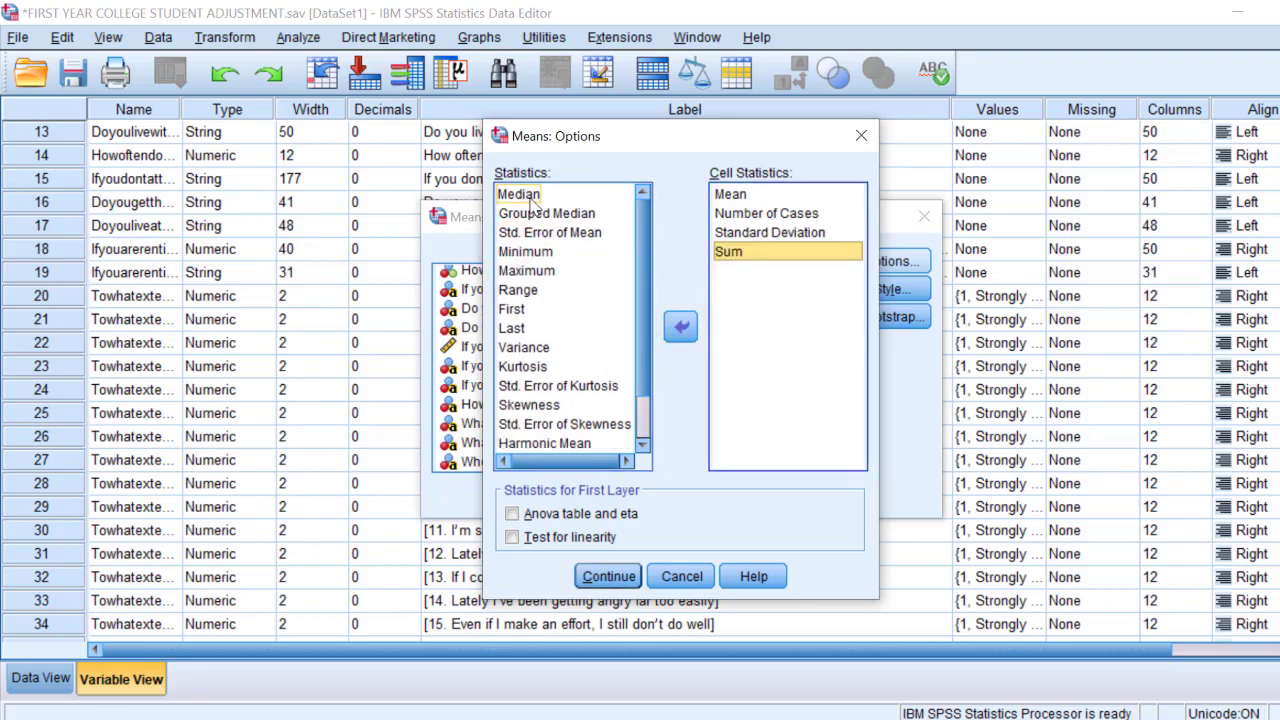
pyautogui.click(530, 197)
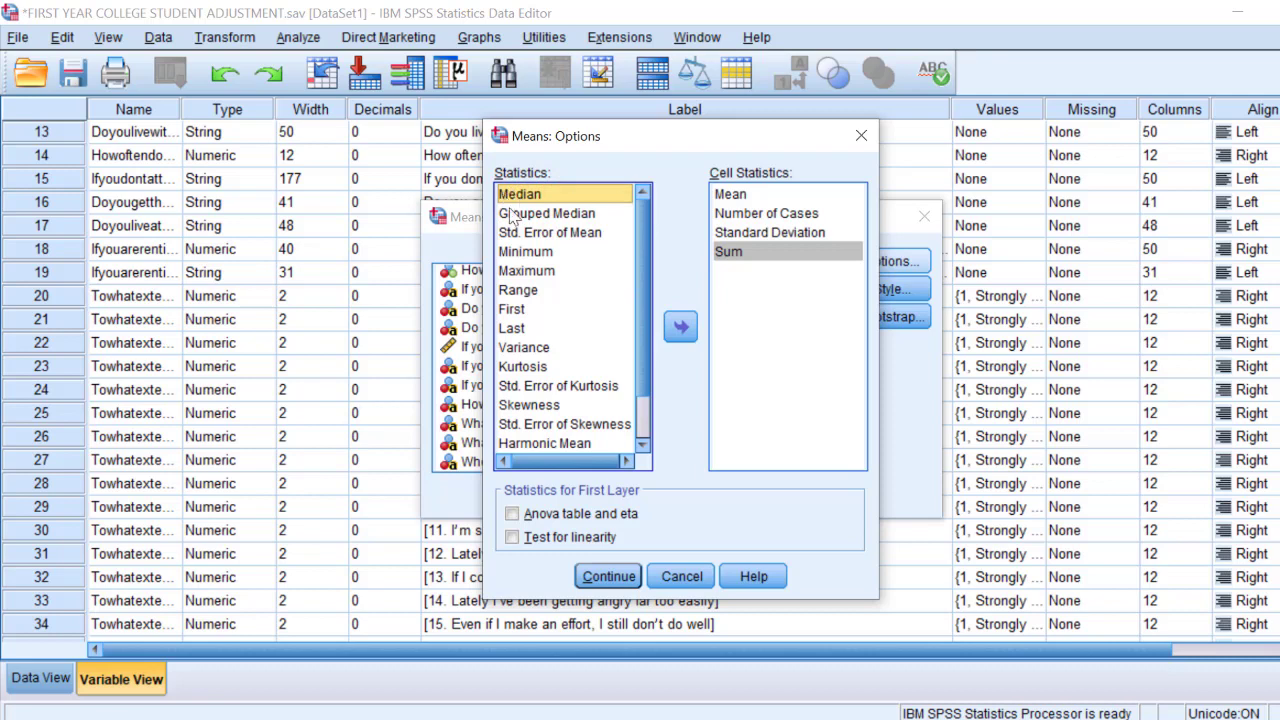
pyautogui.click(681, 328)
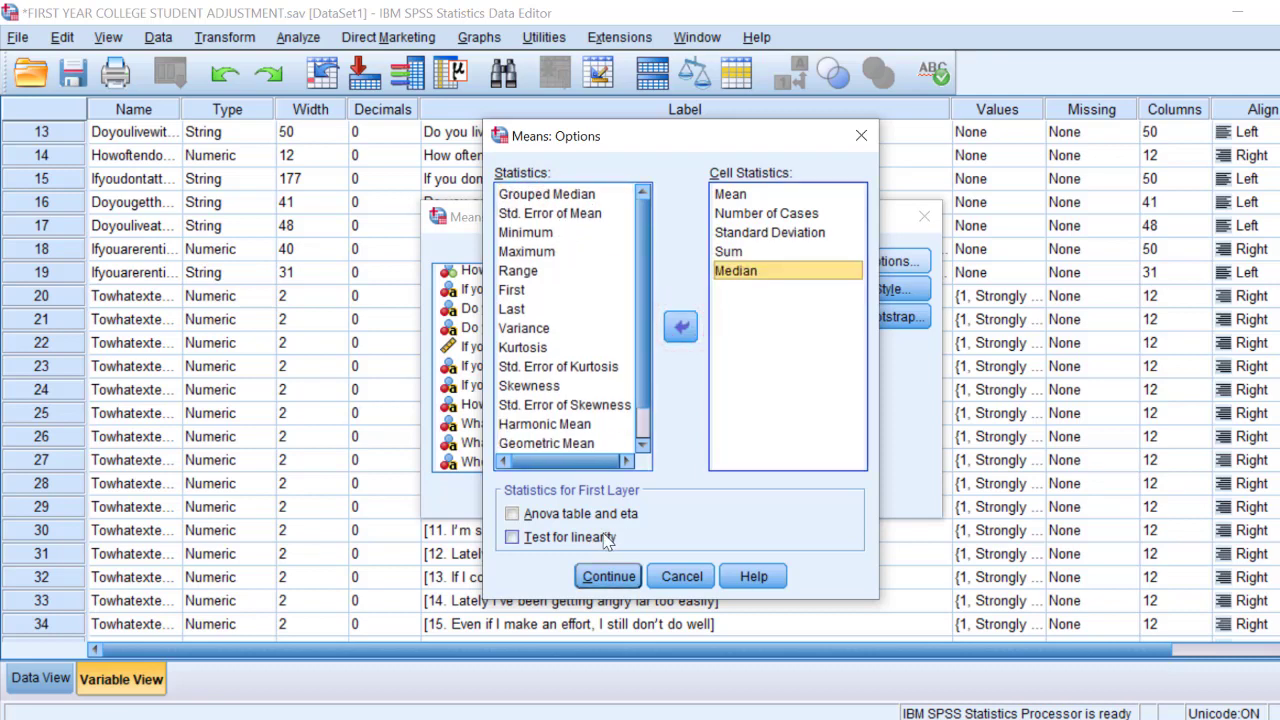
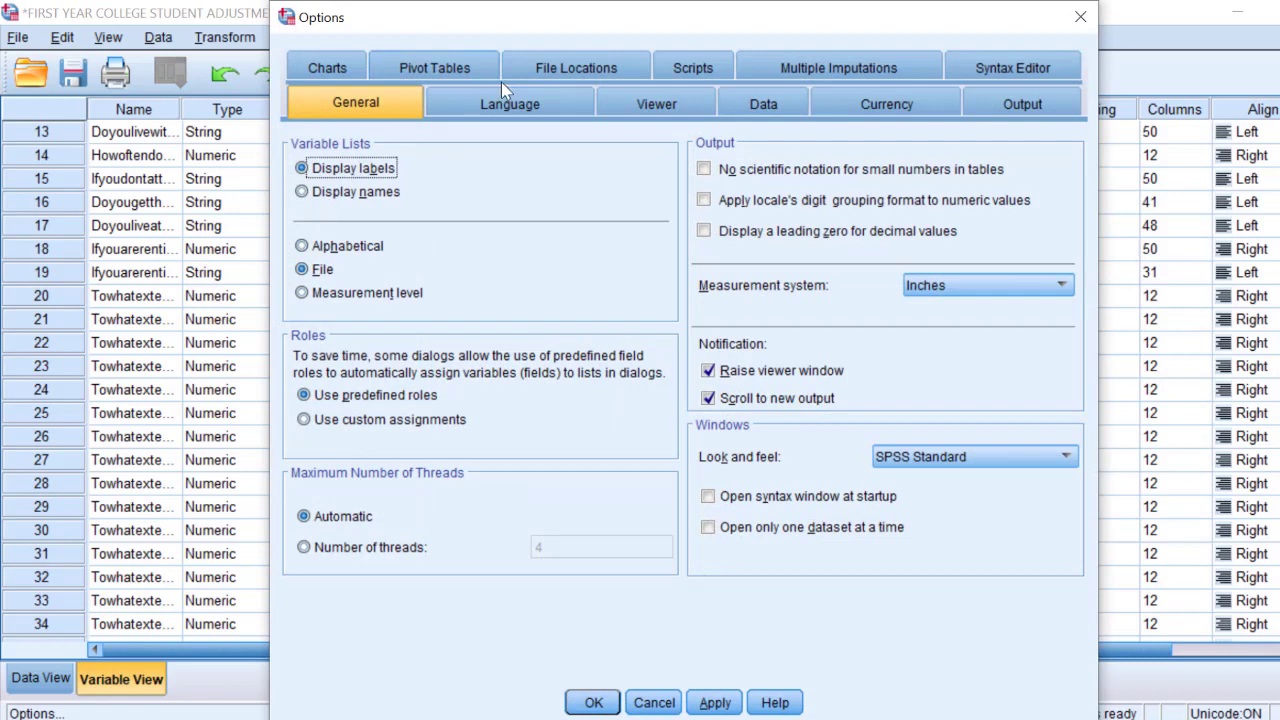
# - Apply the APA_TimesRoma_12pt TableLook to output pivot tables and run the Means analysis
pyautogui.click(510, 96)
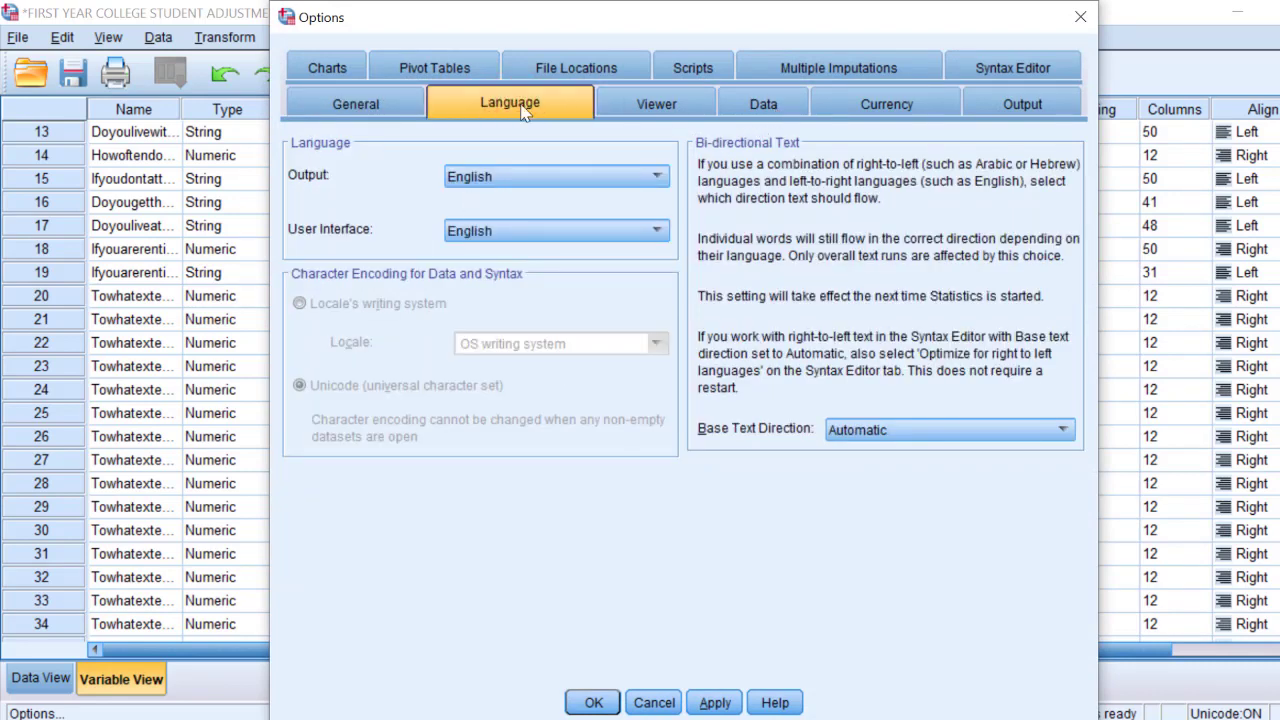
pyautogui.click(314, 69)
pyautogui.click(440, 100)
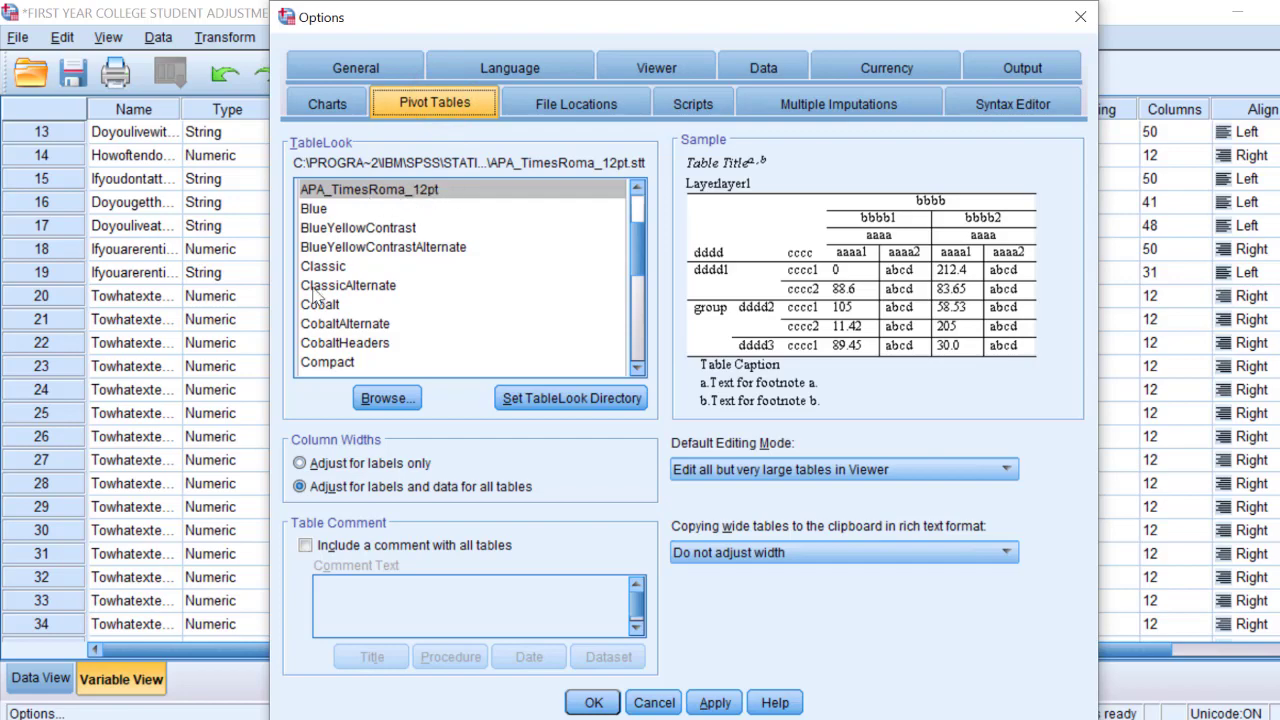
pyautogui.click(701, 704)
pyautogui.click(588, 703)
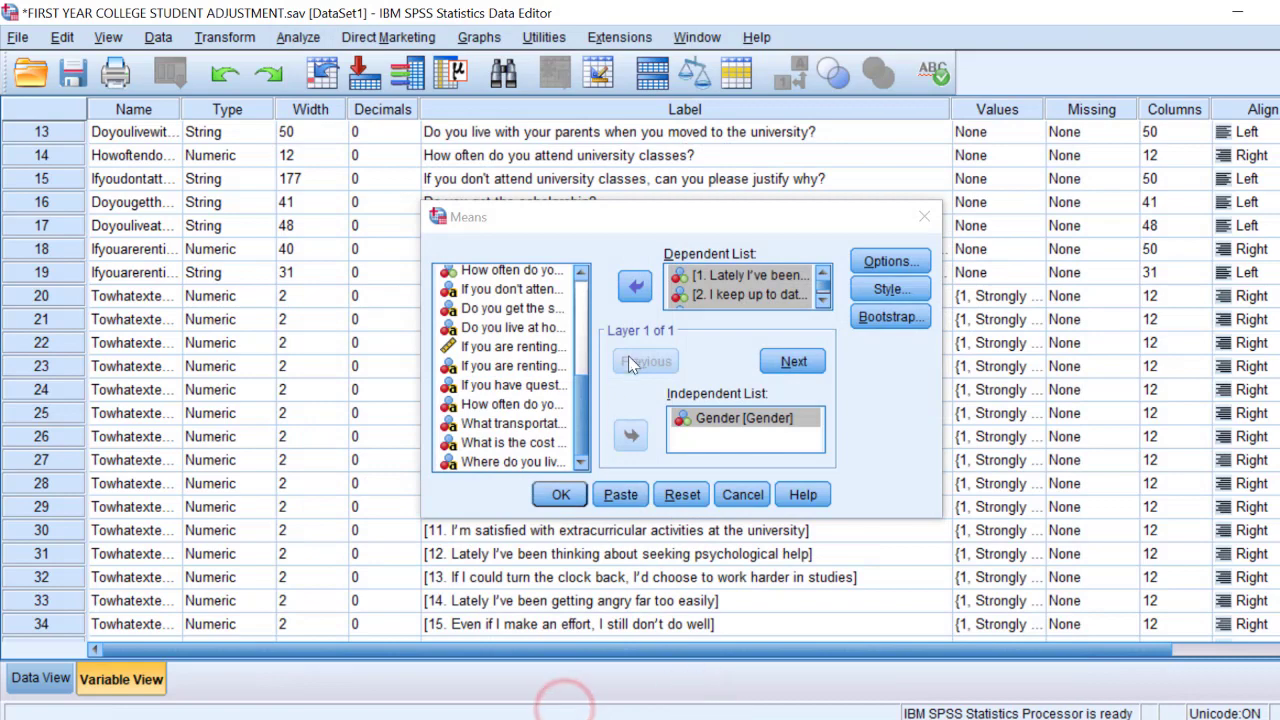
pyautogui.click(560, 495)
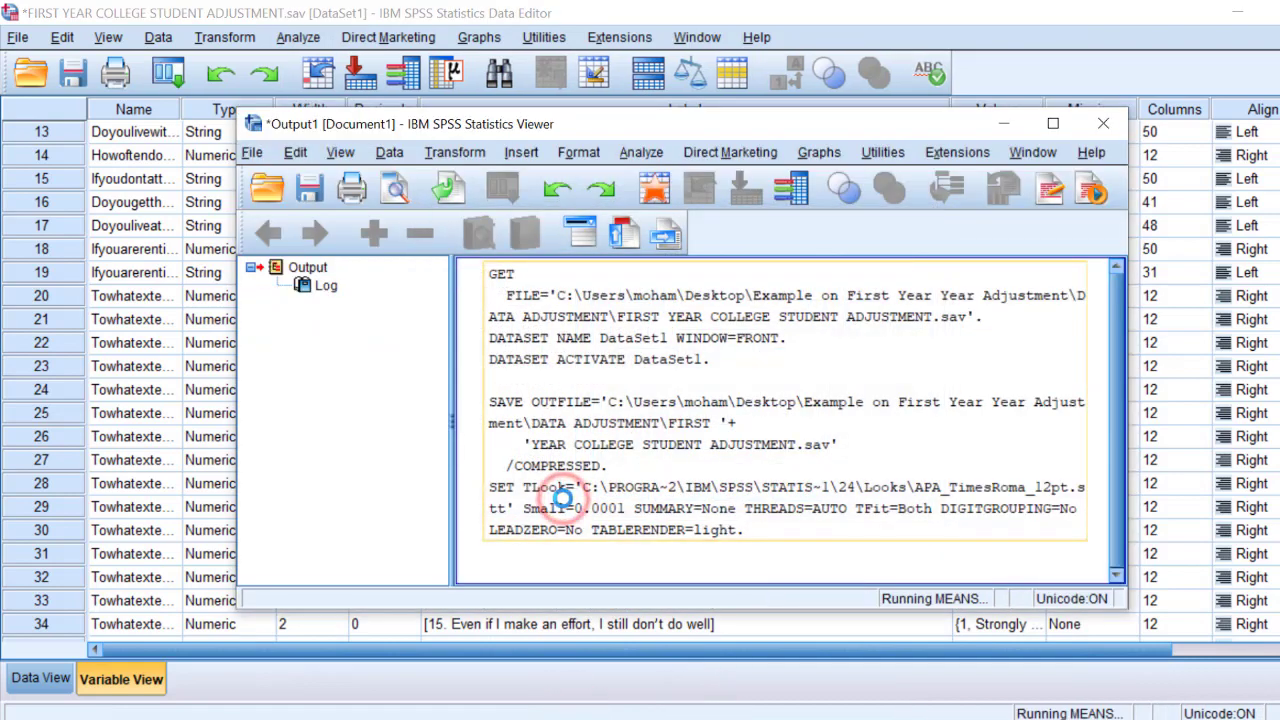
# - Examine the Case Processing Summary and Report tables in the maximized output window, and switch to the Word document Full study on adjustment.docx
pyautogui.click(1053, 123)
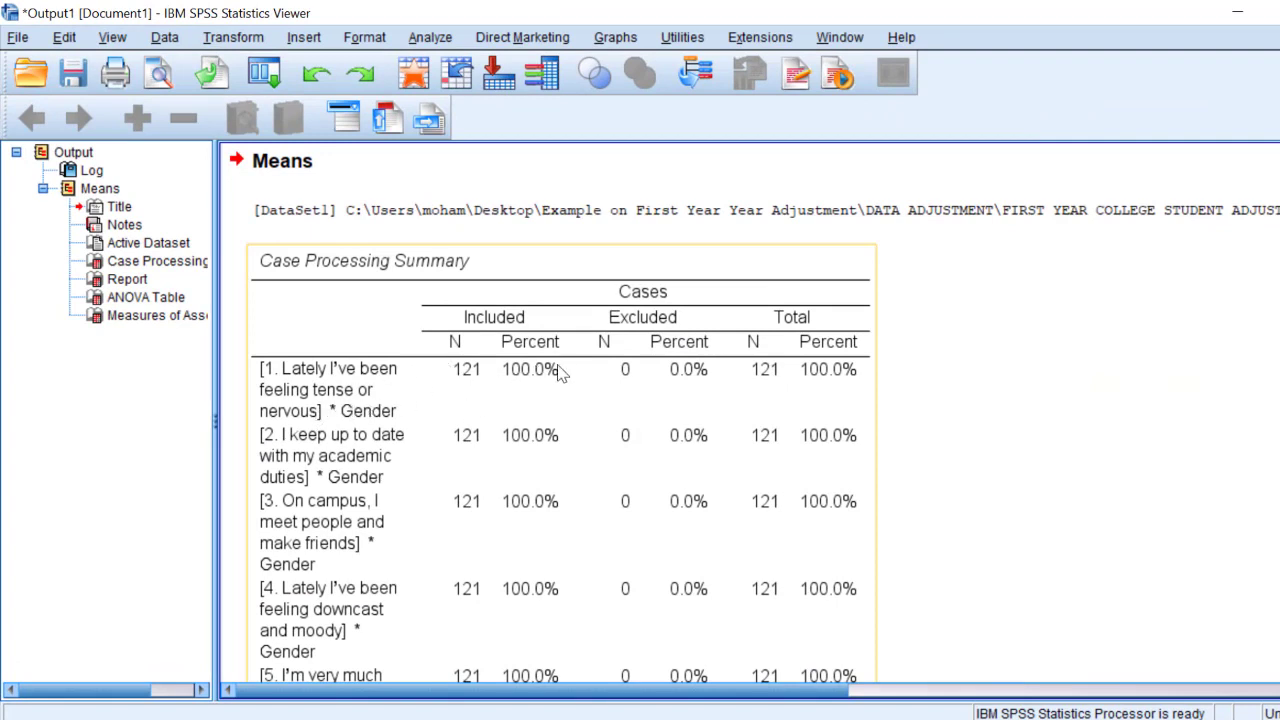
pyautogui.scroll(-3, 747, 434)
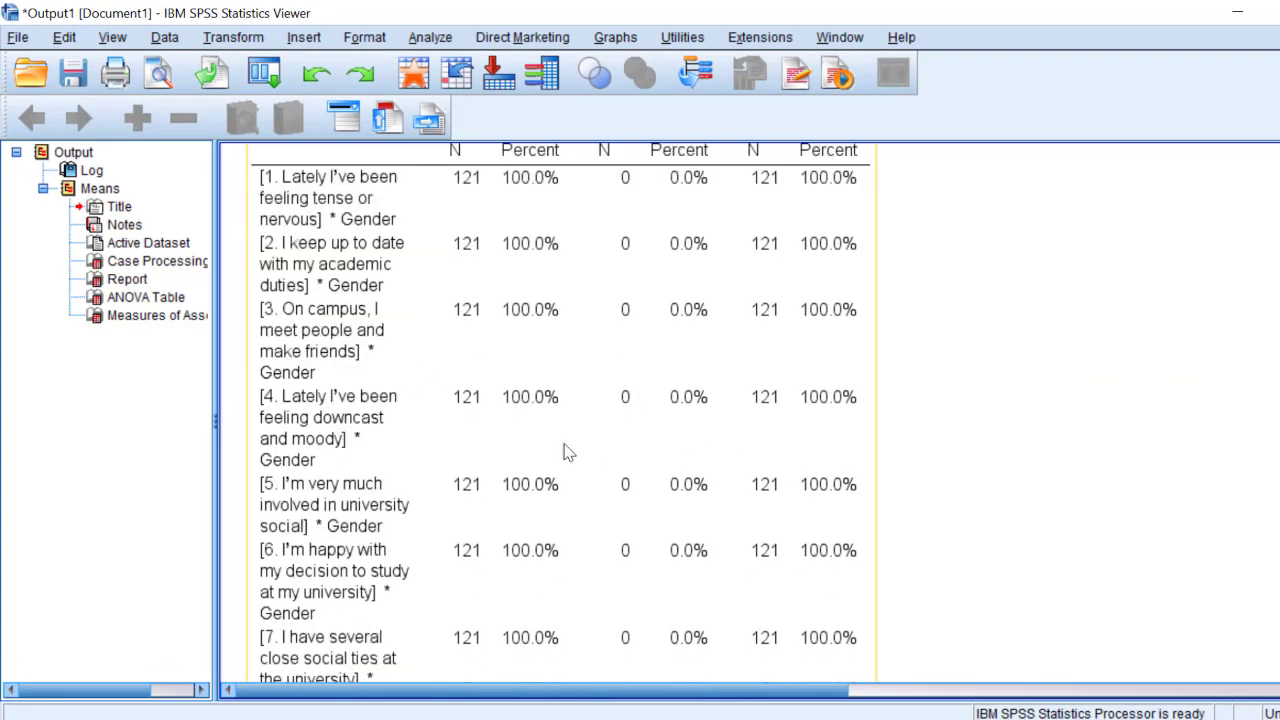
pyautogui.scroll(-2, 430, 400)
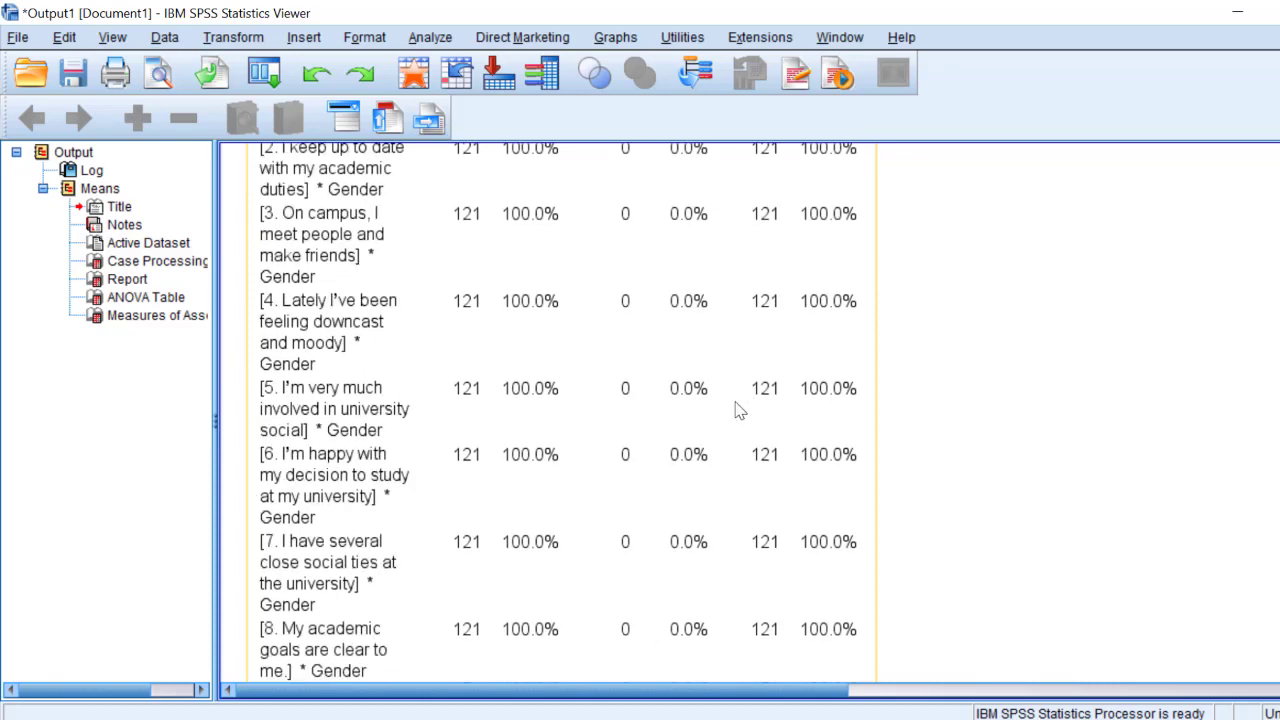
pyautogui.scroll(-8, 700, 420)
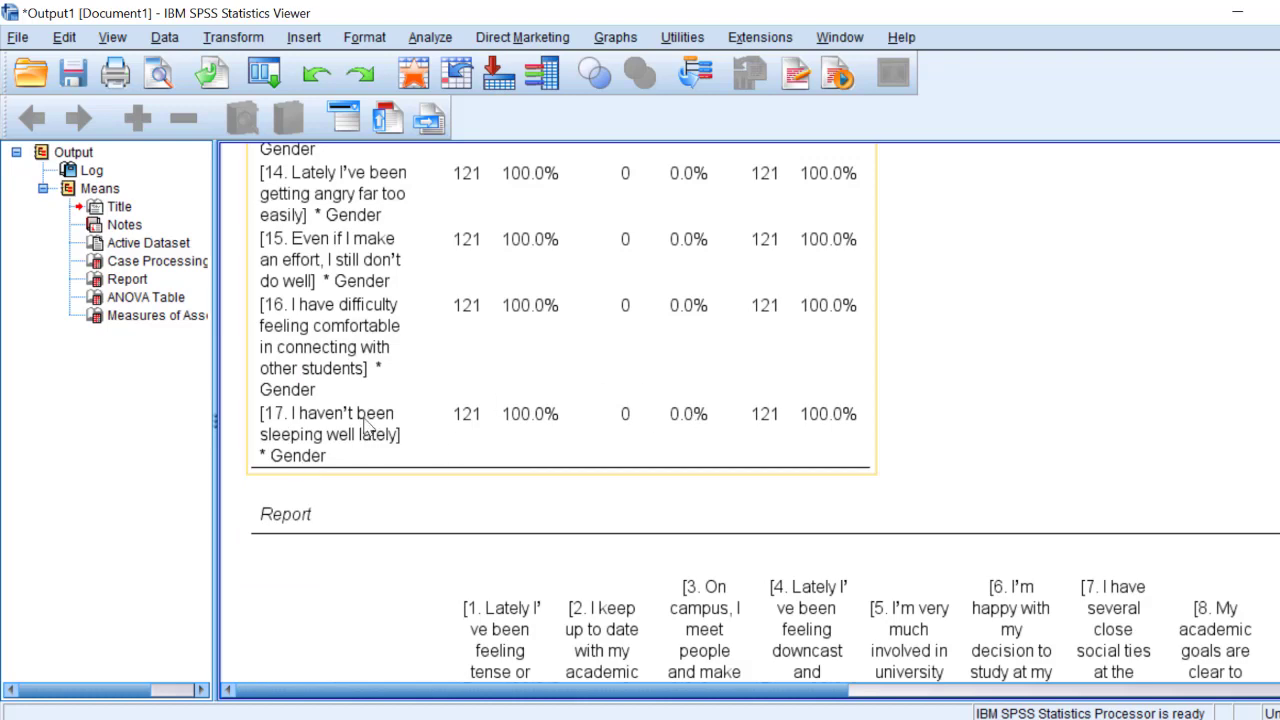
pyautogui.scroll(-6, 786, 351)
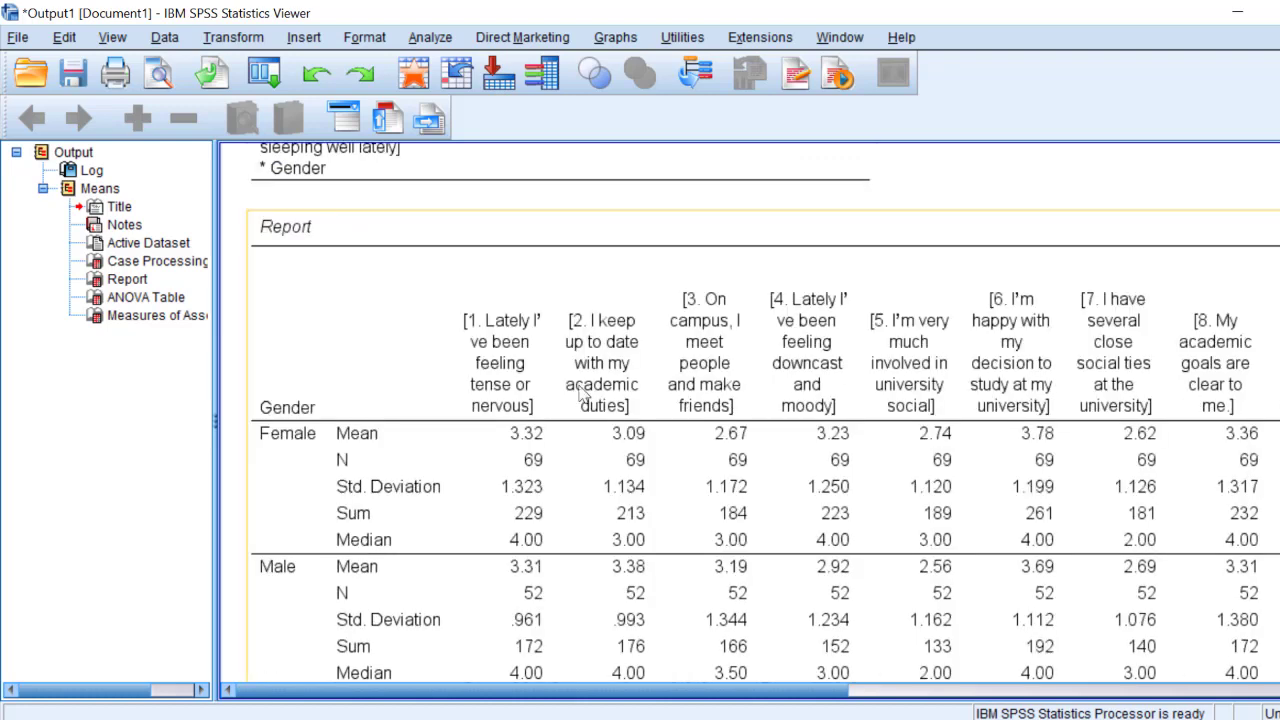
pyautogui.moveTo(404, 690); pyautogui.dragTo(280, 697)
pyautogui.click(404, 686)
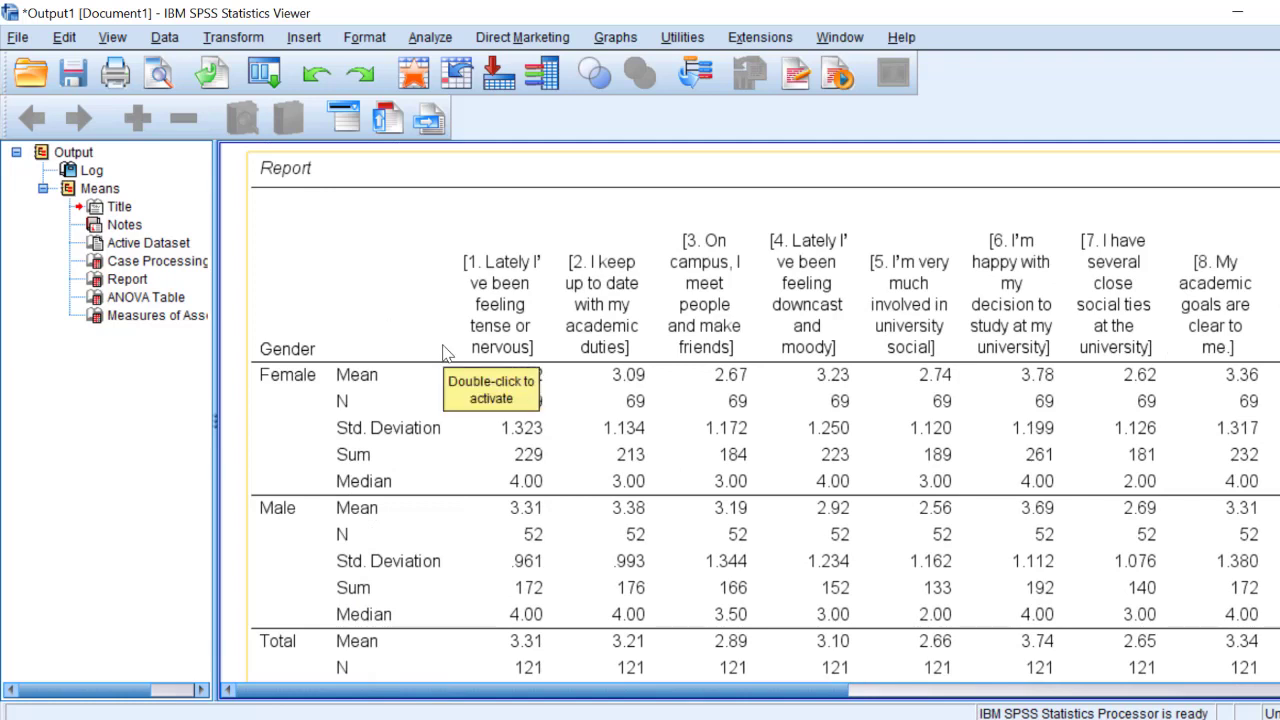
pyautogui.doubleClick(820, 627)
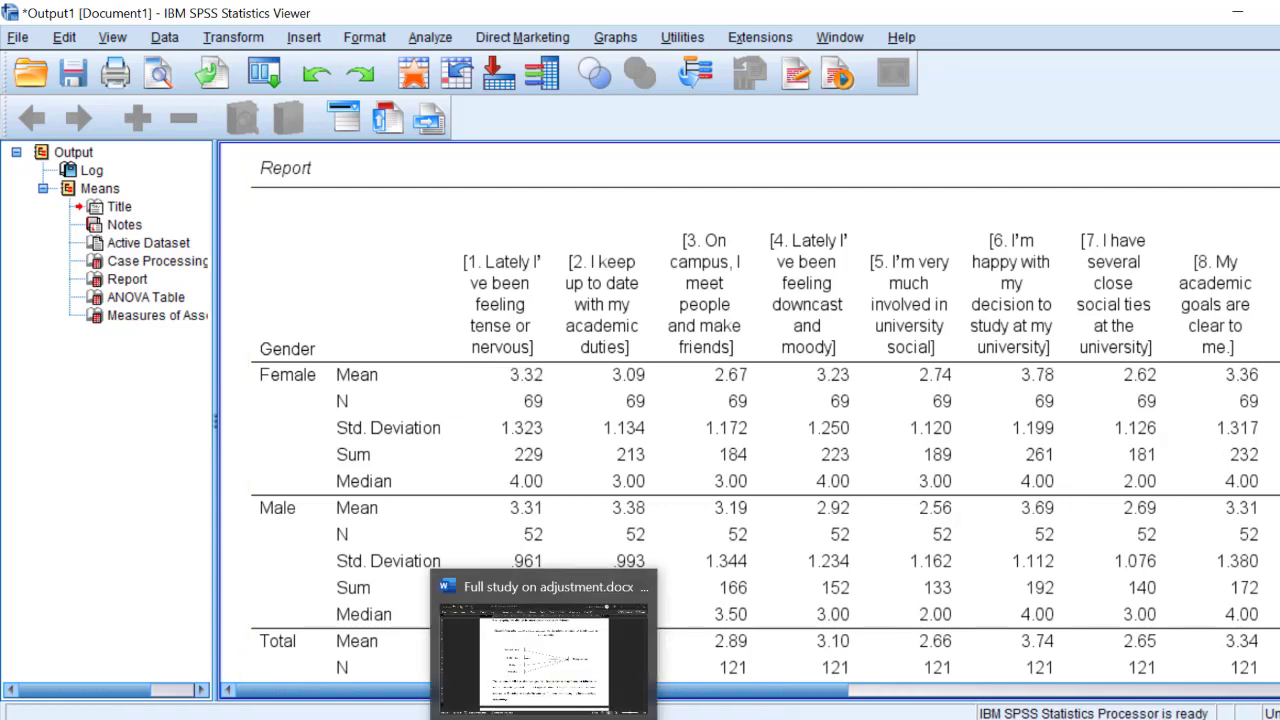
pyautogui.click(560, 640)
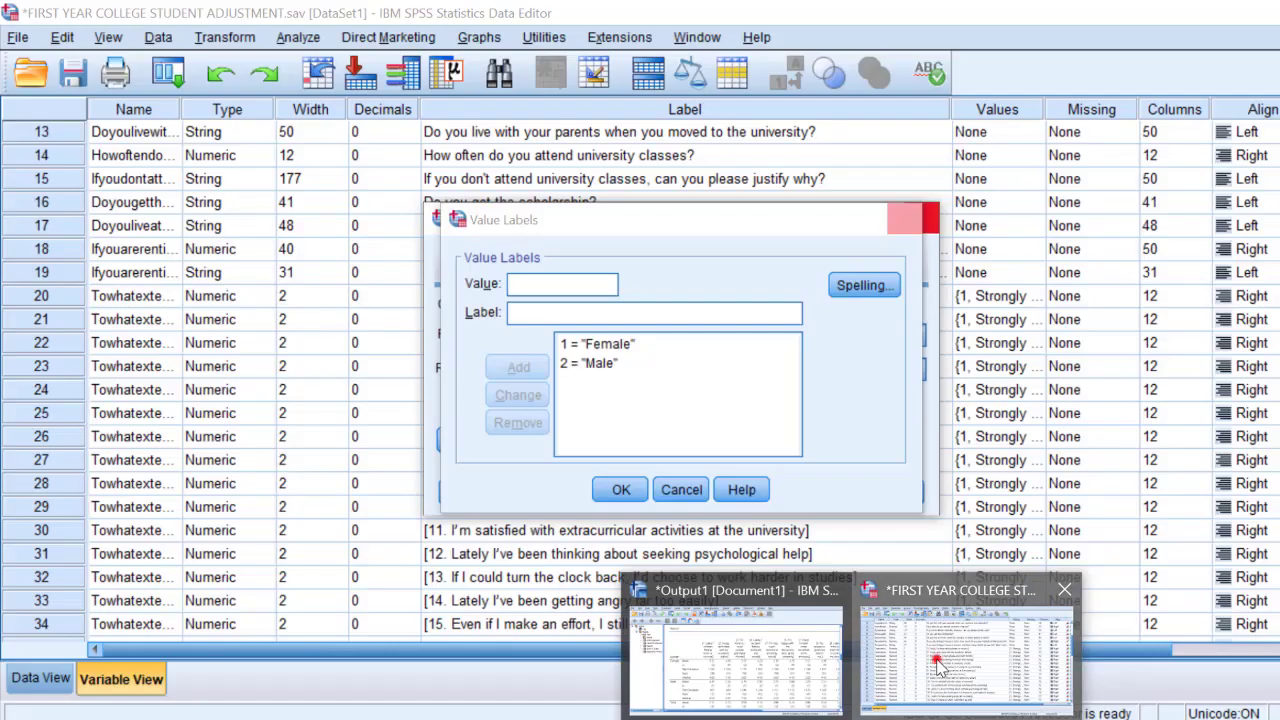
# - Return to the SPSS Data Editor and start a Linear Regression with Age as the independent variable
pyautogui.click(937, 657)
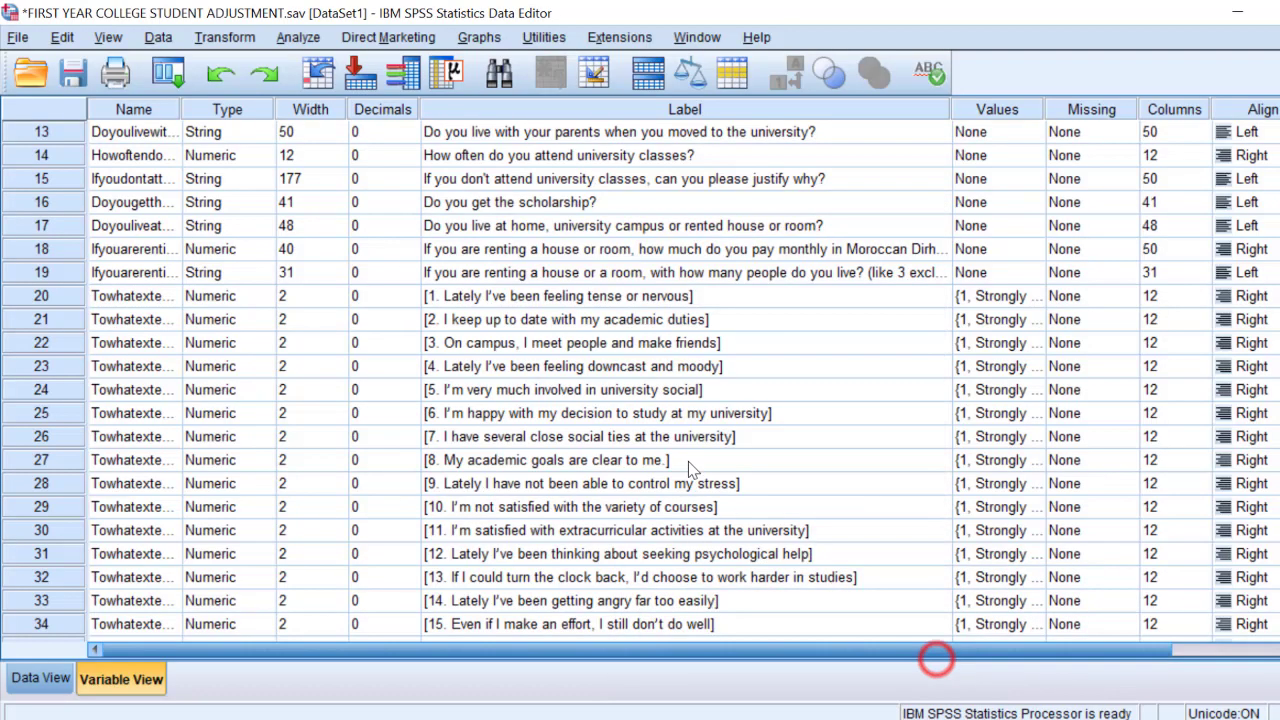
pyautogui.click(298, 38)
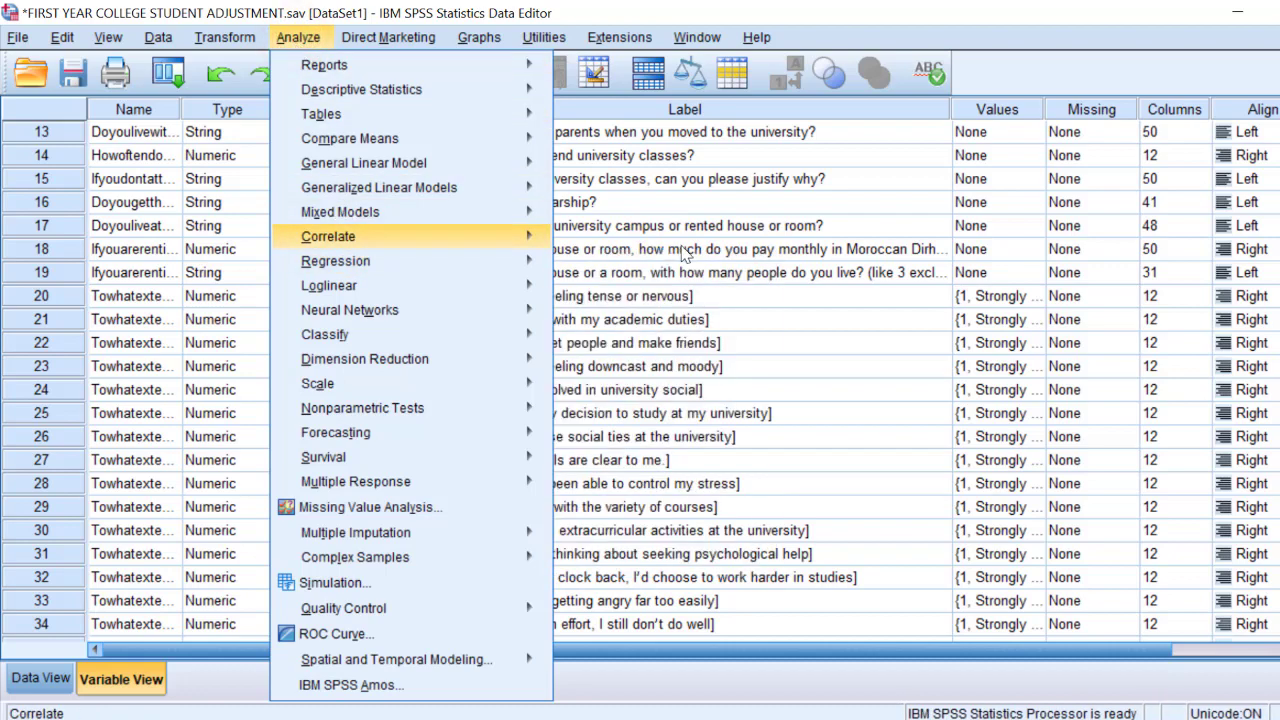
pyautogui.moveTo(448, 265)
pyautogui.click(597, 298)
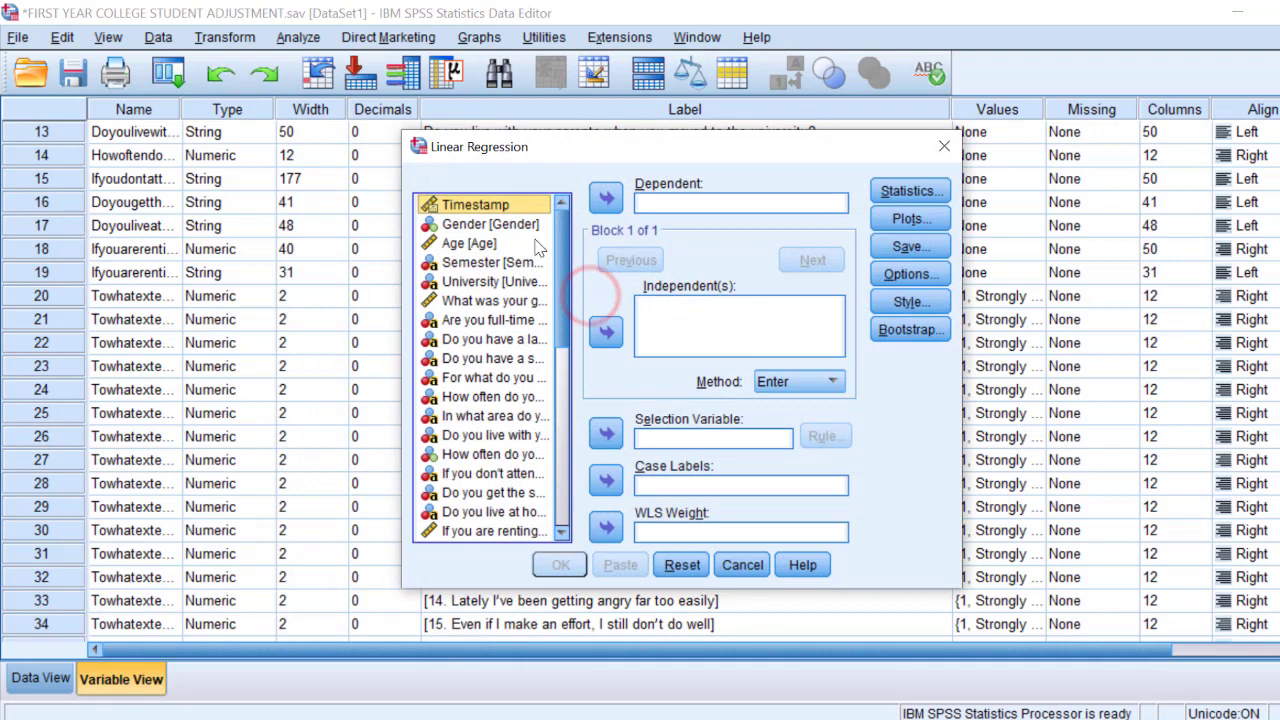
pyautogui.click(462, 245)
pyautogui.click(606, 332)
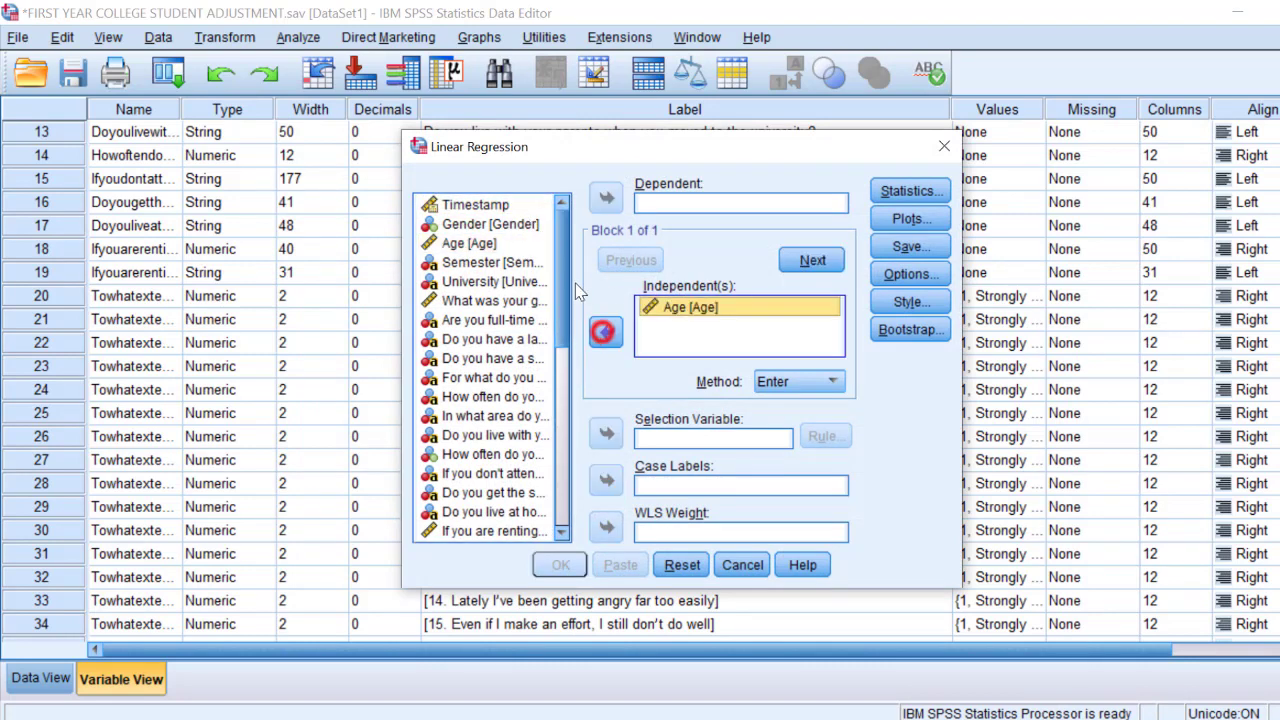
# - Set item 17, "I haven't been sleeping well lately", as the dependent variable of the linear regression, accepting the default regression options
pyautogui.moveTo(566, 268); pyautogui.dragTo(567, 392)
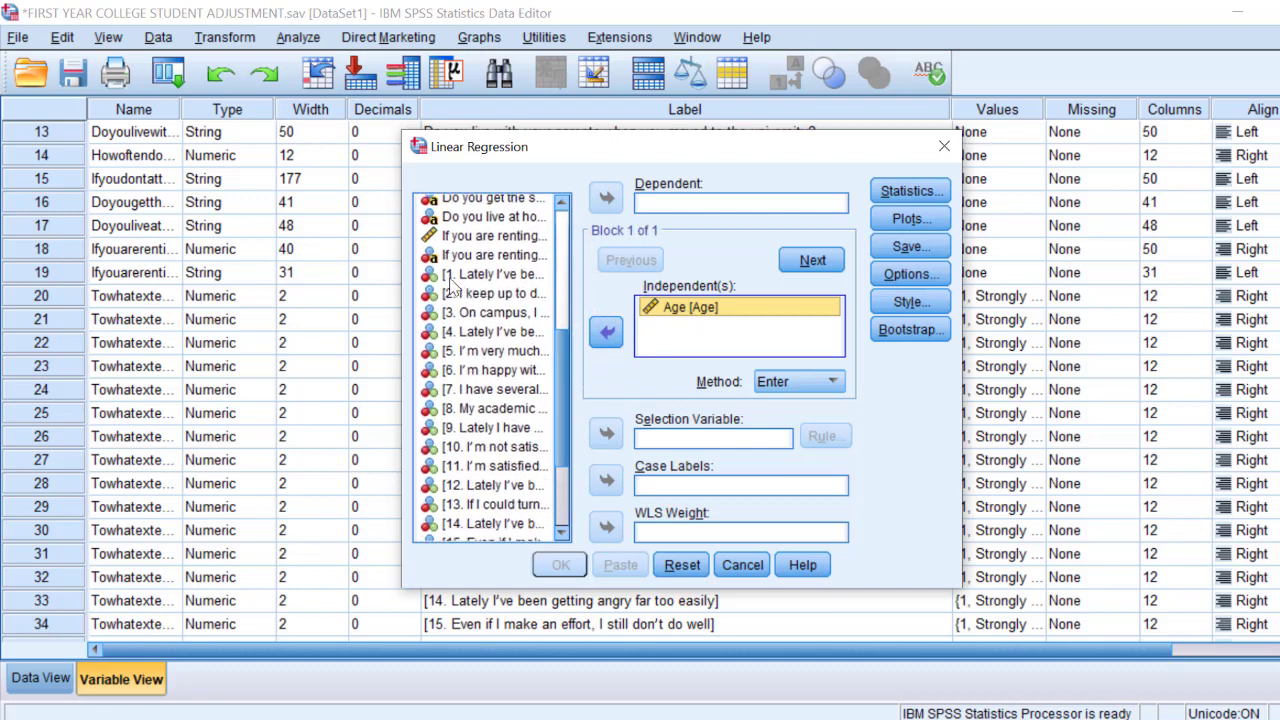
pyautogui.moveTo(572, 424); pyautogui.dragTo(572, 494)
pyautogui.click(496, 438)
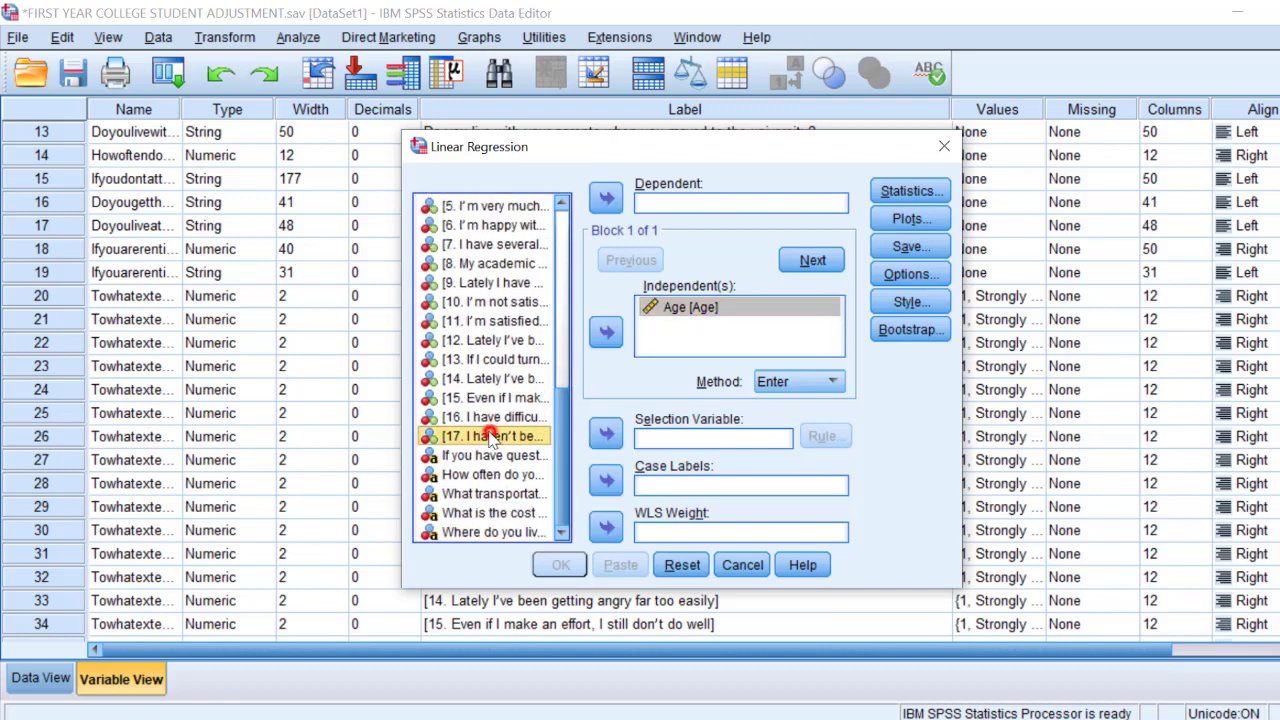
pyautogui.click(606, 199)
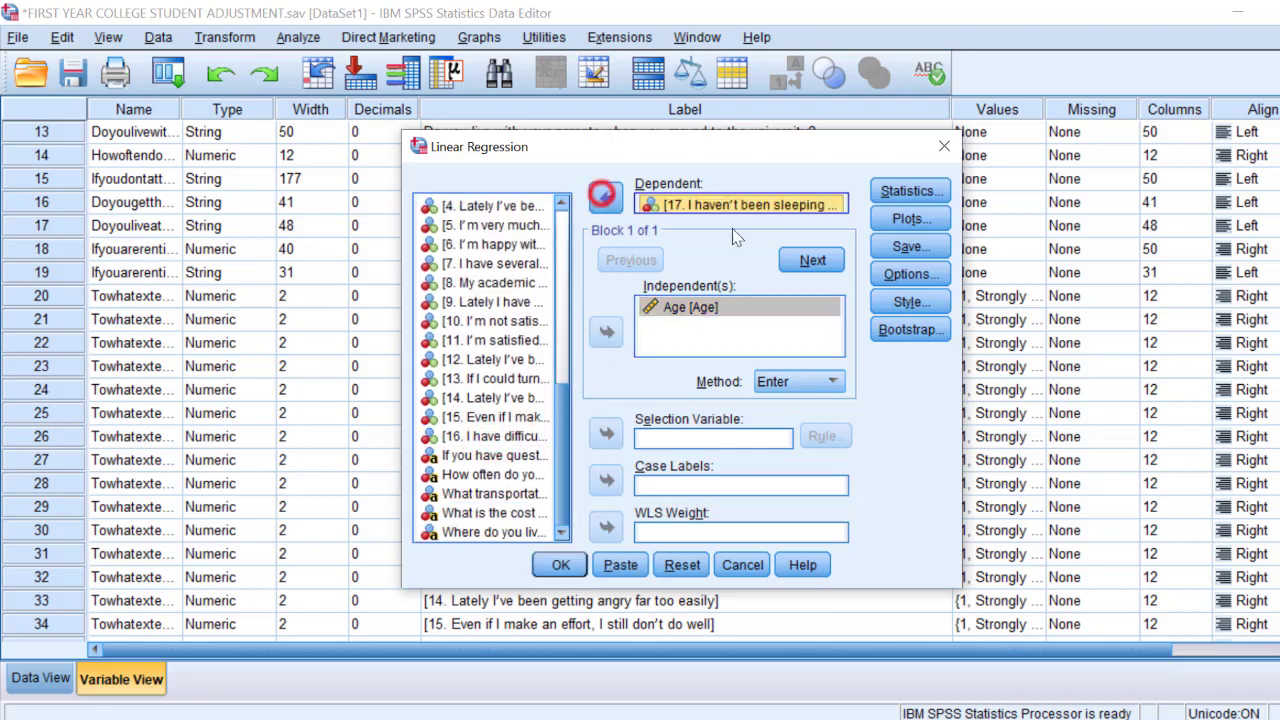
pyautogui.click(904, 275)
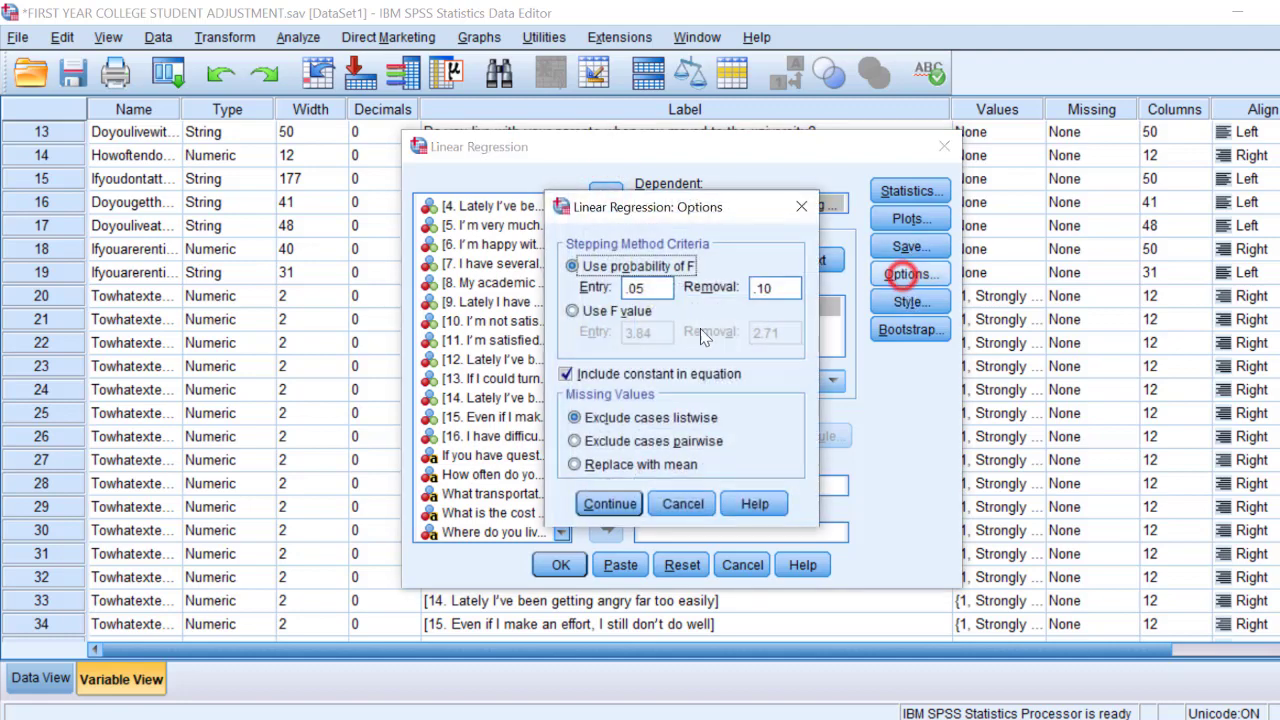
pyautogui.click(608, 504)
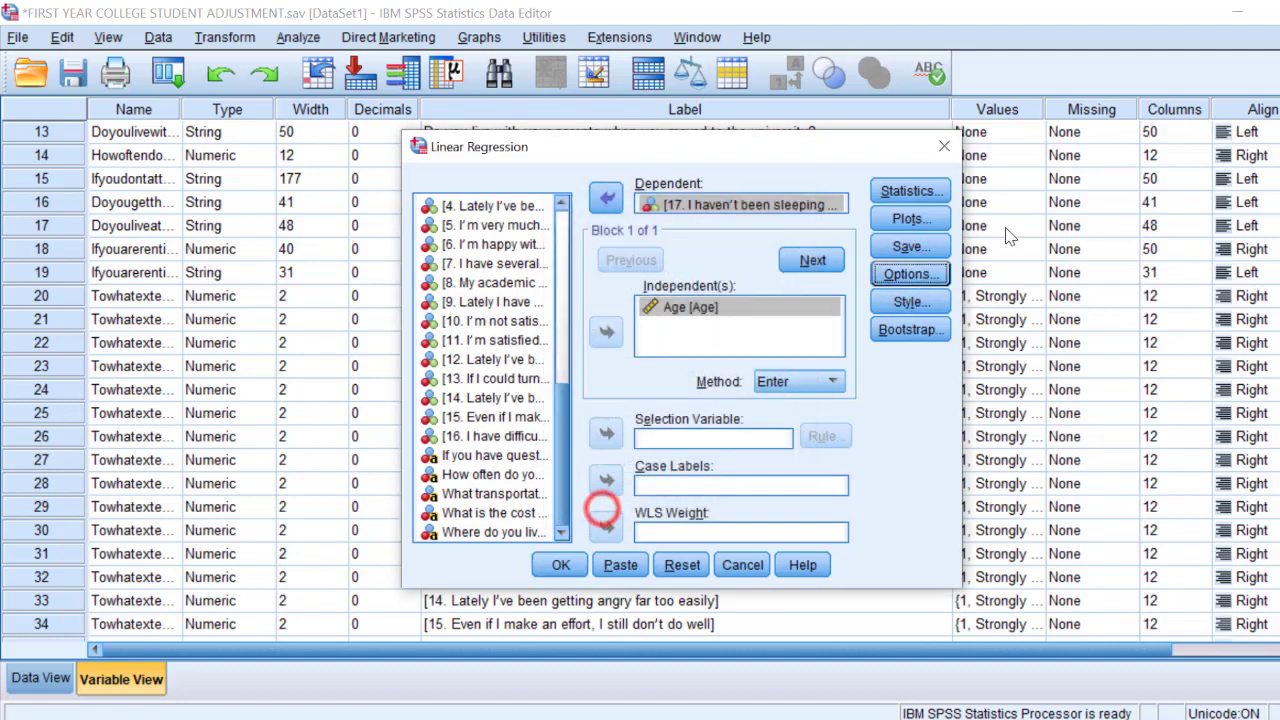
# - Request a regression scatterplot with *ZRESID on Y and *ZPRED on X, plus a histogram of the standardized residuals
pyautogui.click(910, 218)
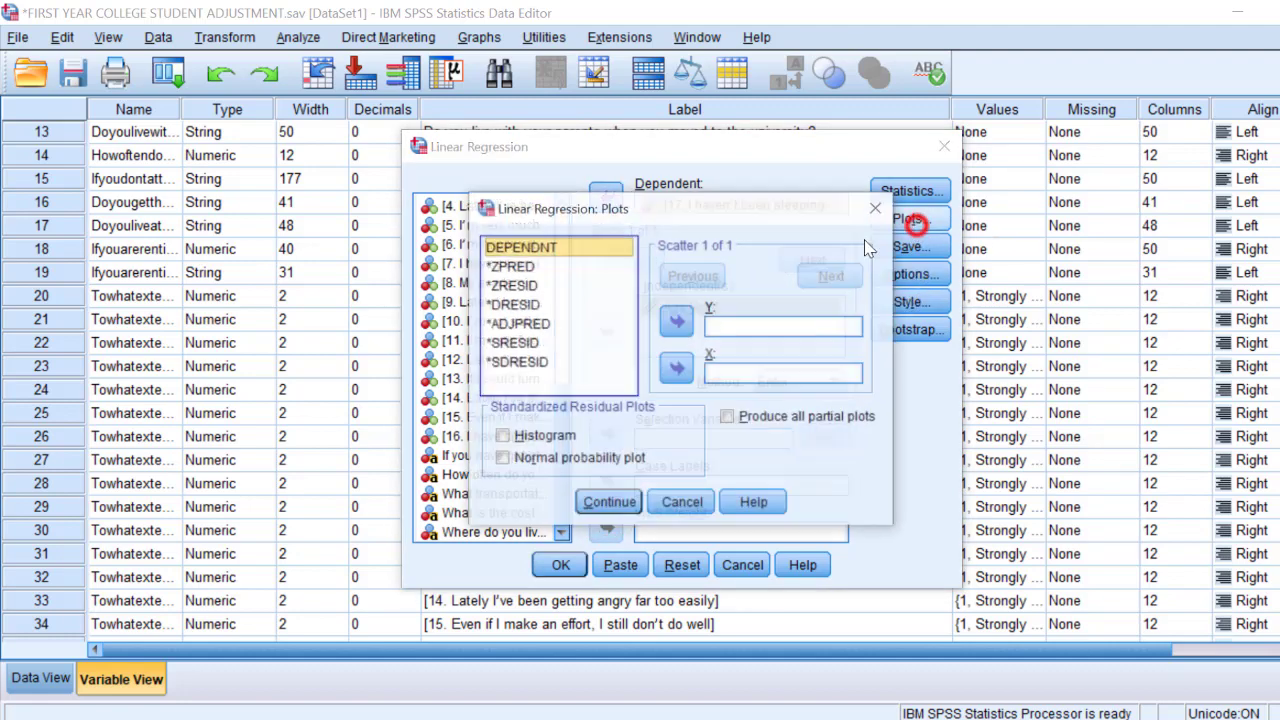
pyautogui.click(510, 266)
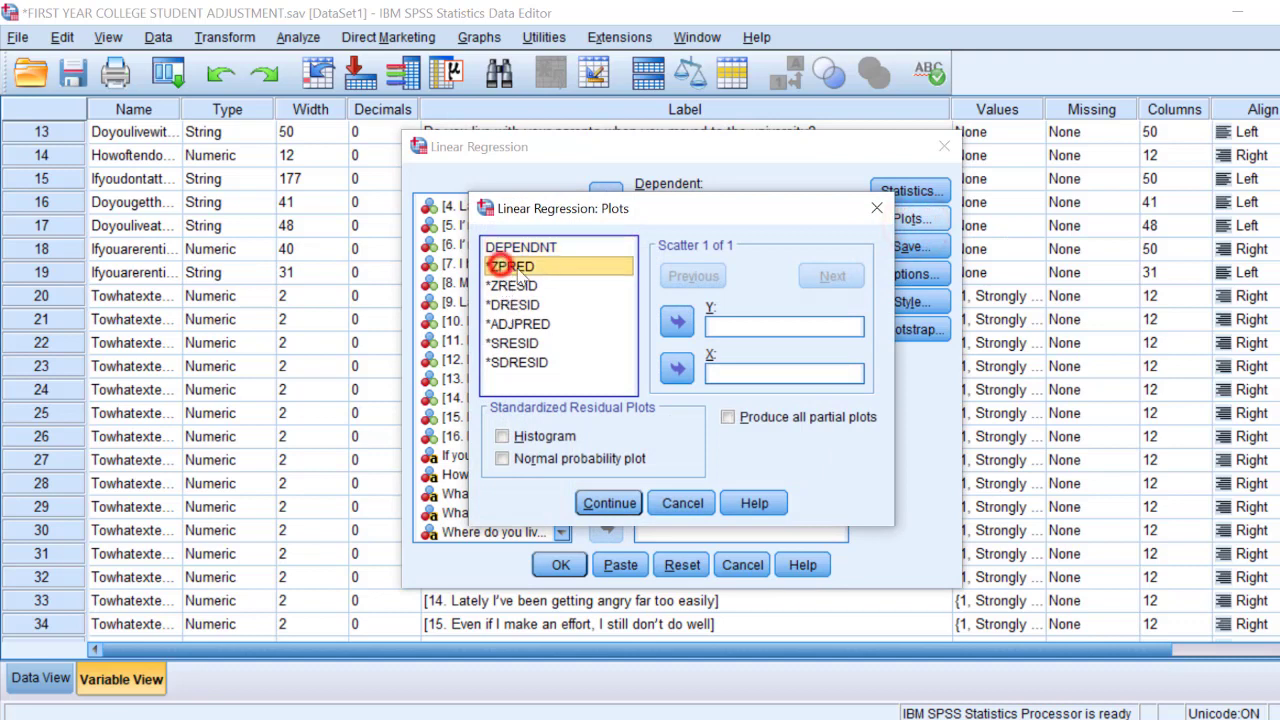
pyautogui.click(676, 369)
pyautogui.click(511, 285)
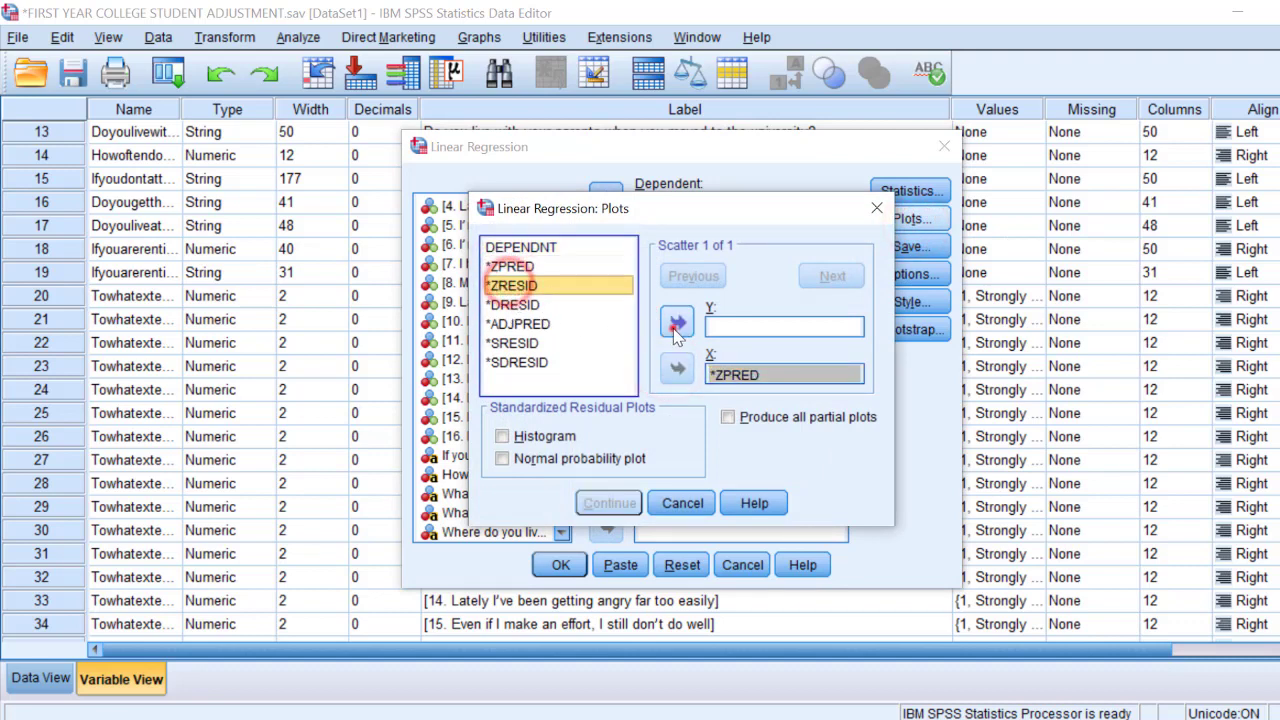
pyautogui.click(676, 321)
pyautogui.click(503, 436)
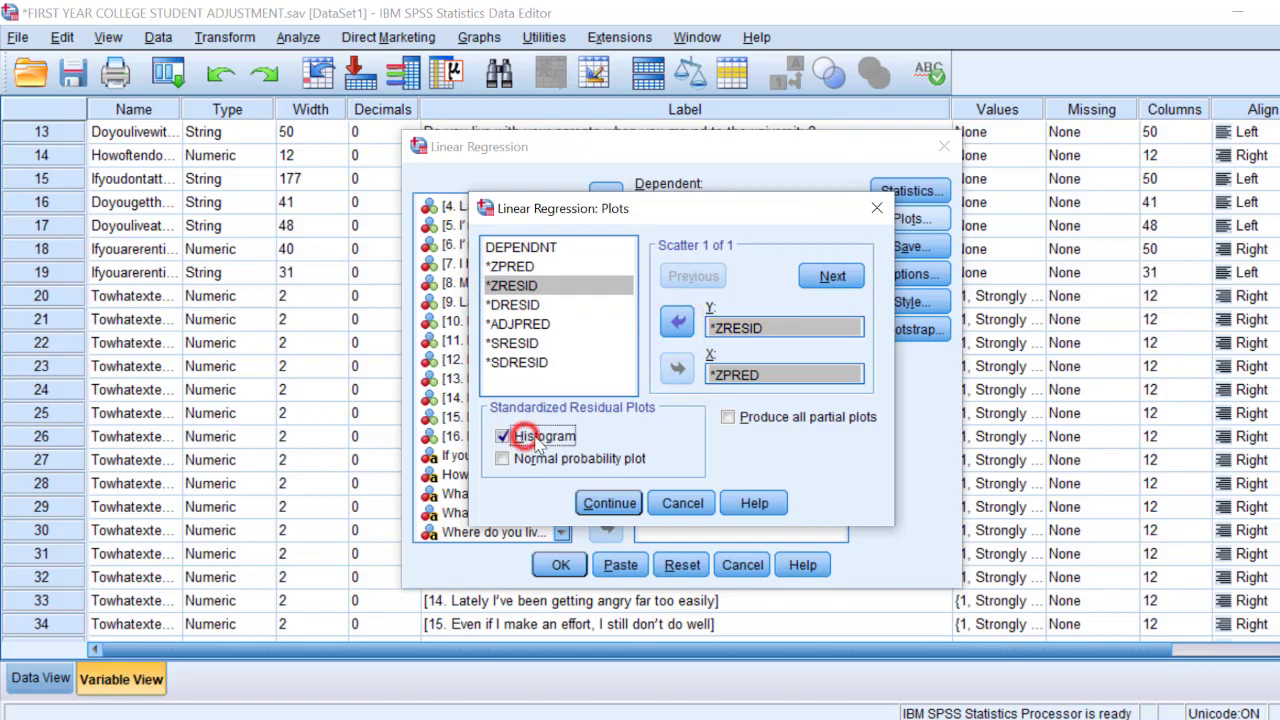
pyautogui.click(609, 503)
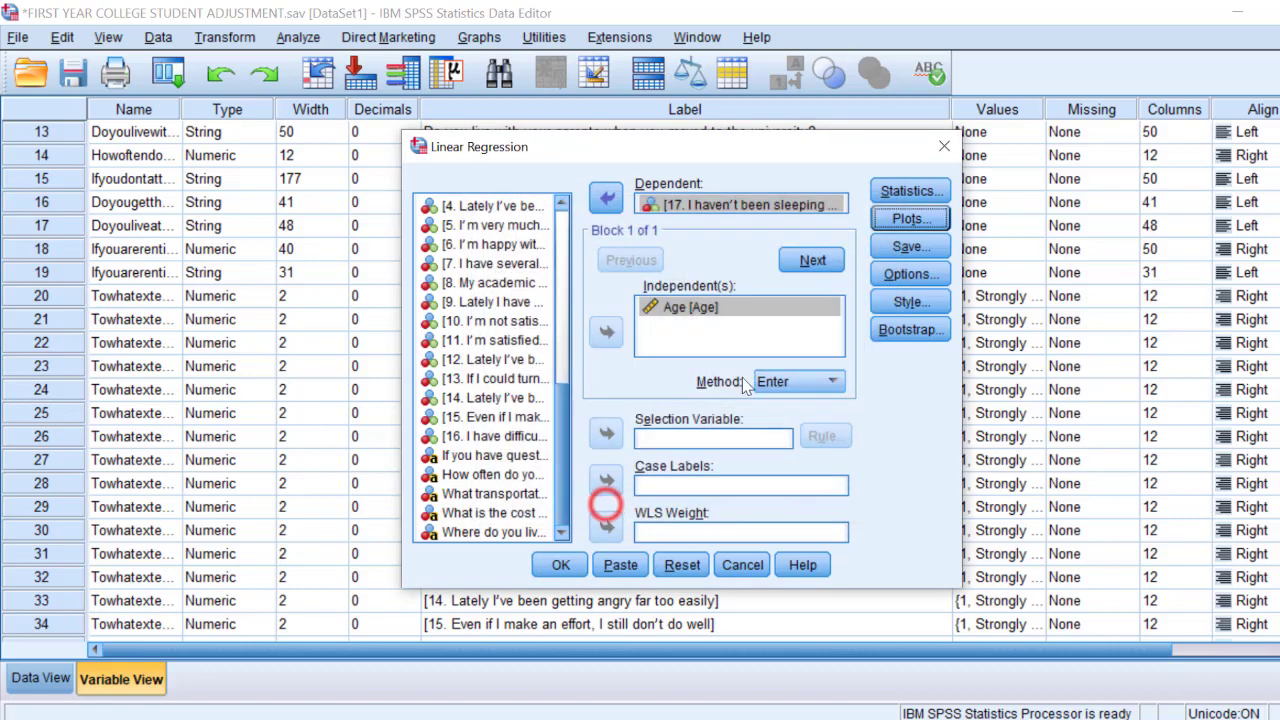
# - Check the linear regression options without changing them and run the regression of item 17 on Age
pyautogui.click(907, 274)
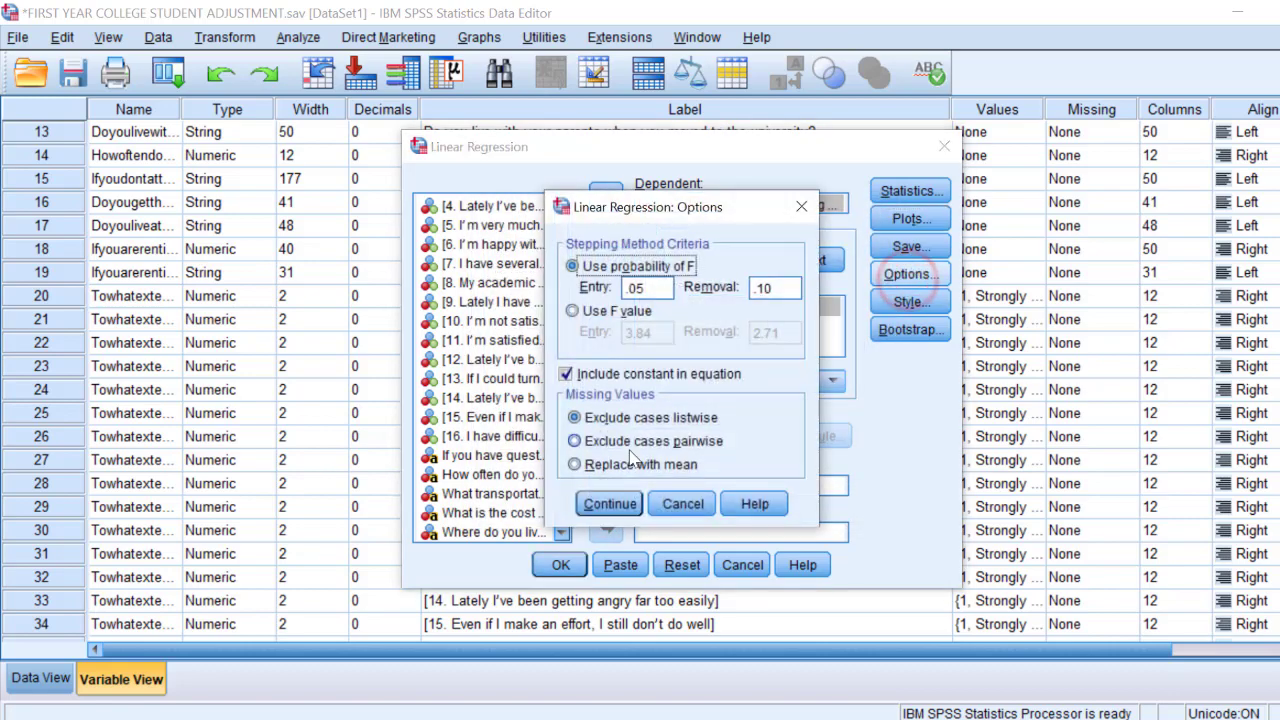
pyautogui.click(810, 205)
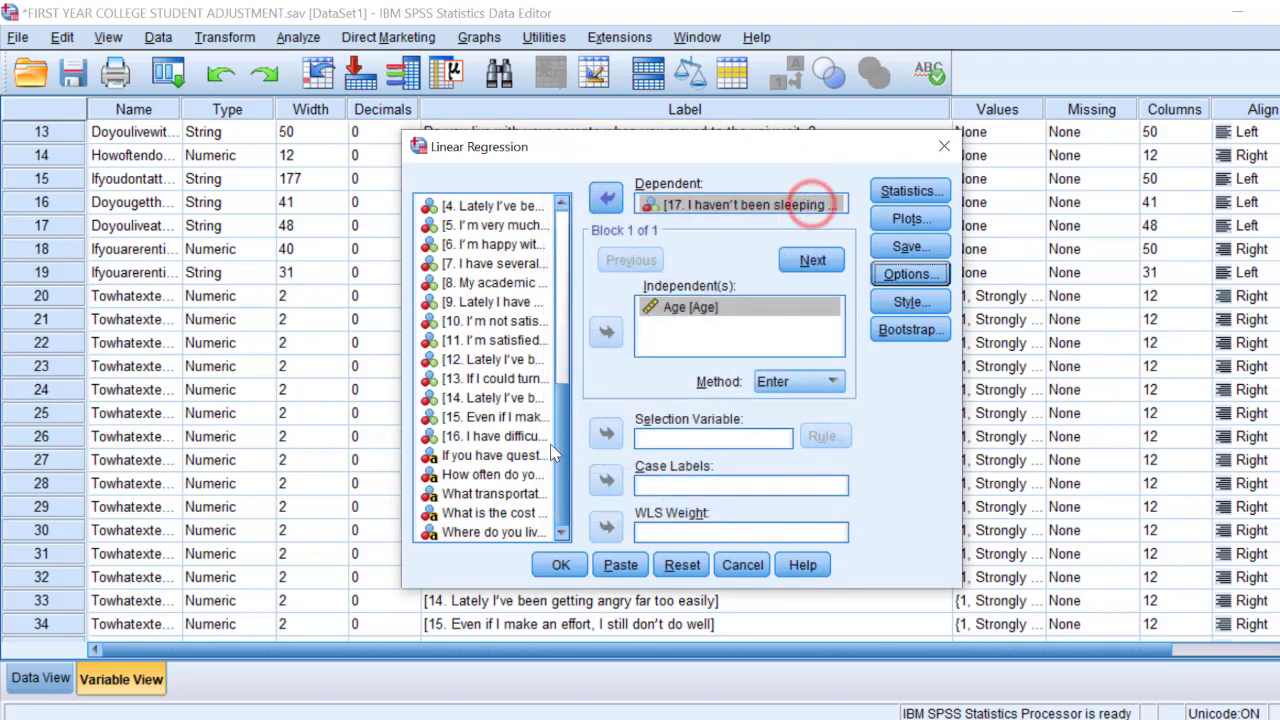
pyautogui.click(554, 570)
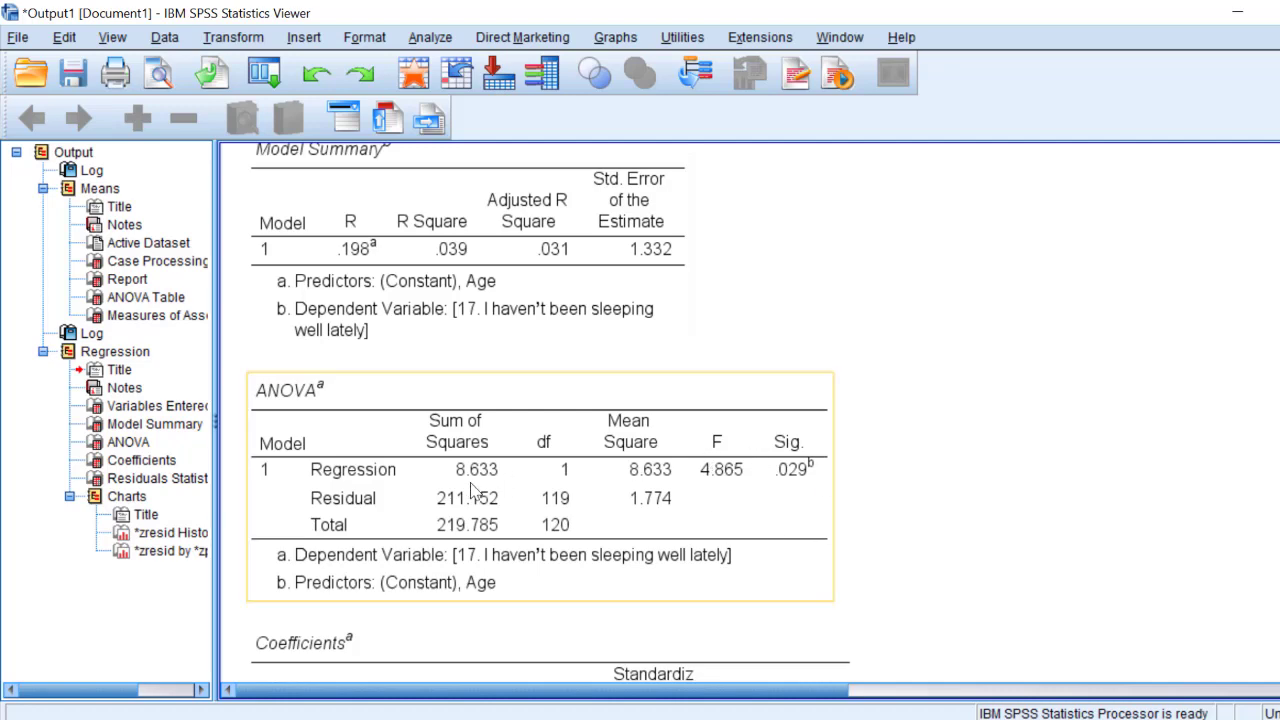
# - Review the regression tables down to the charts, and open the standardized residual scatterplot in the Chart Editor without its properties window
pyautogui.scroll(-6, 381, 489)
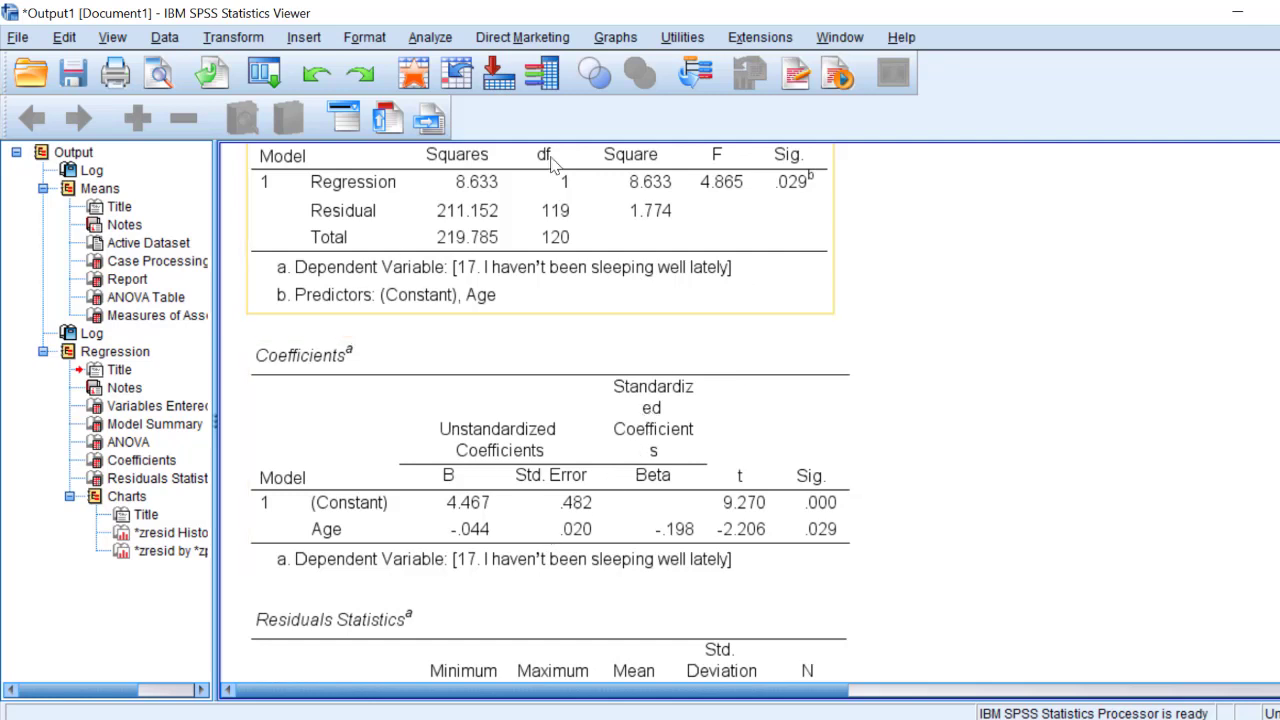
pyautogui.scroll(-2, 420, 540)
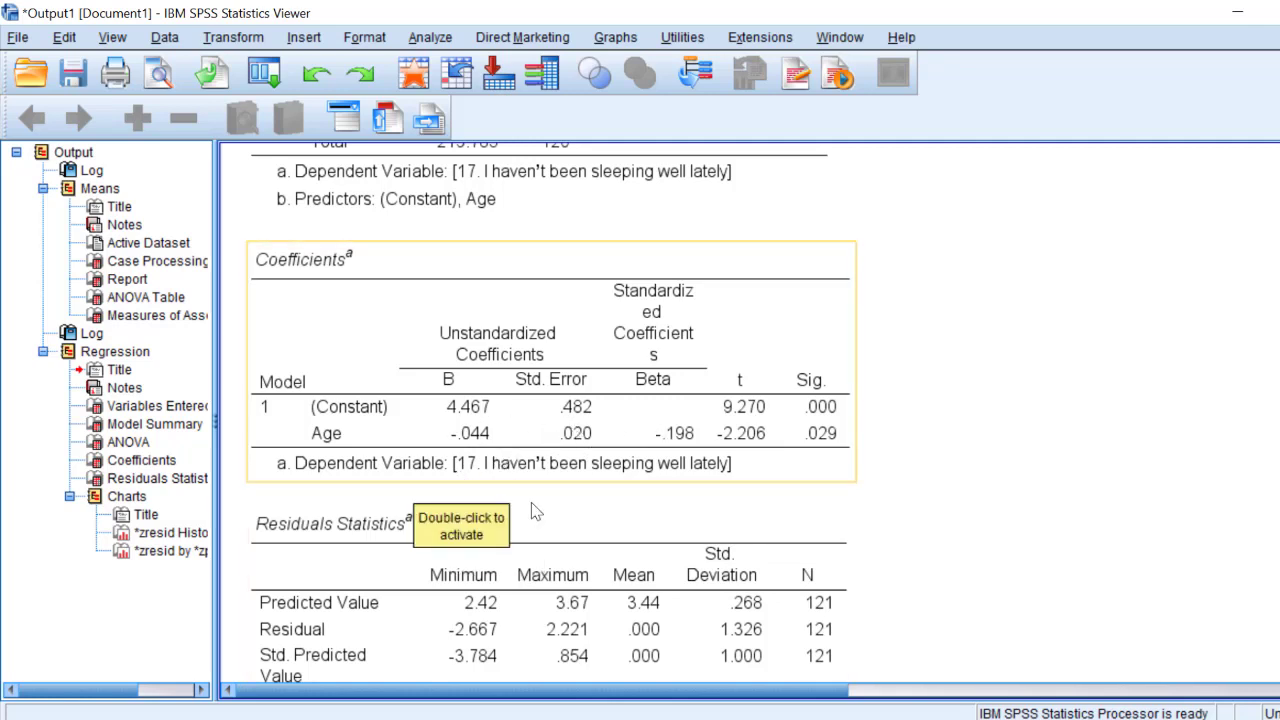
pyautogui.scroll(-5, 533, 512)
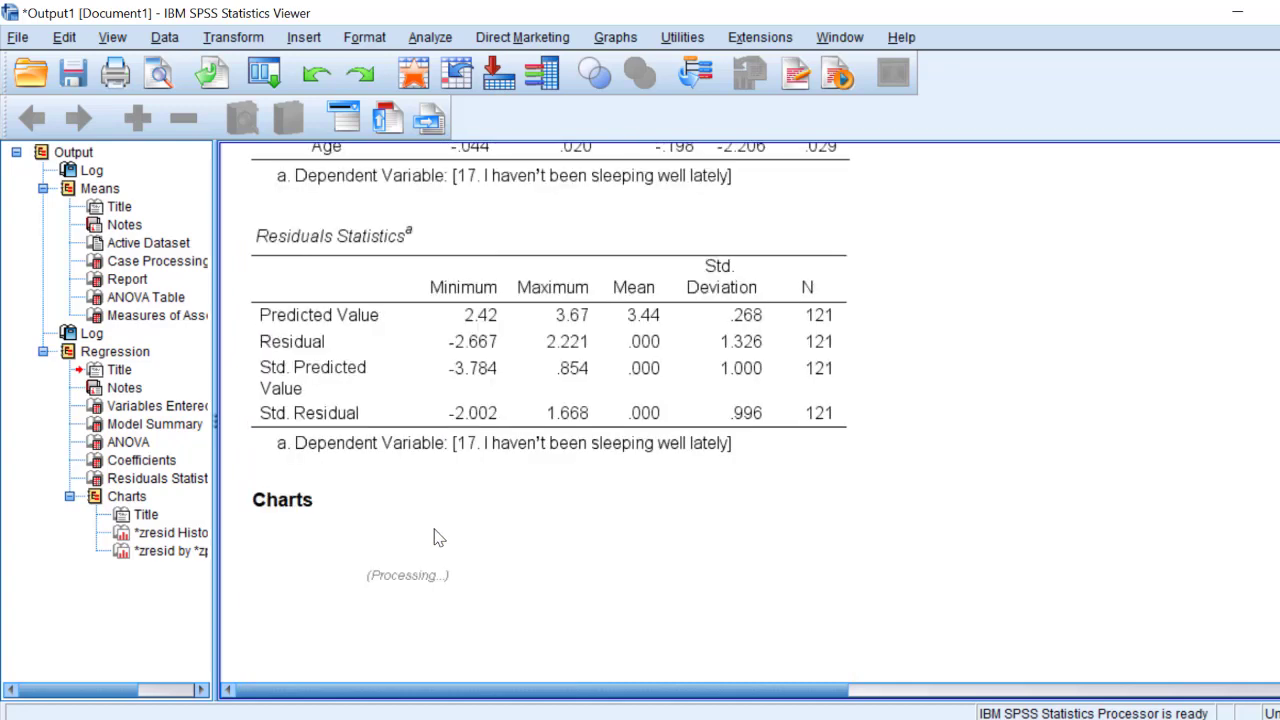
pyautogui.scroll(-18, 438, 537)
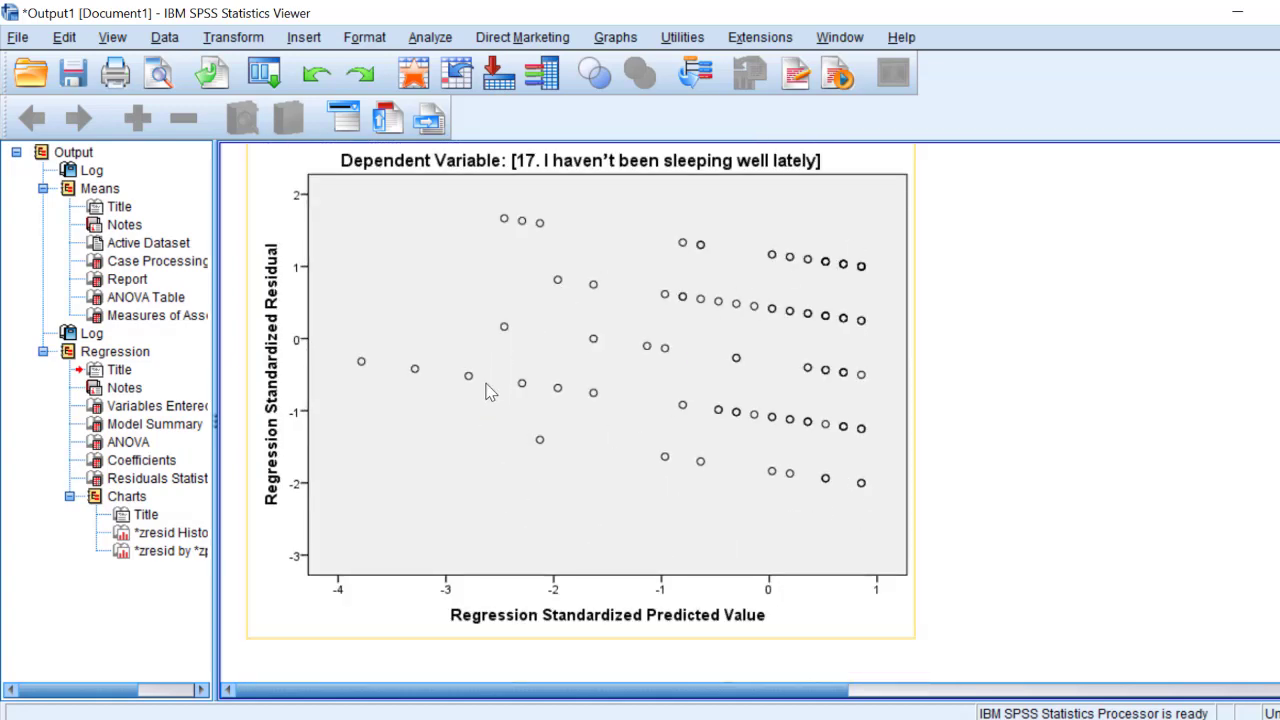
pyautogui.click(589, 376)
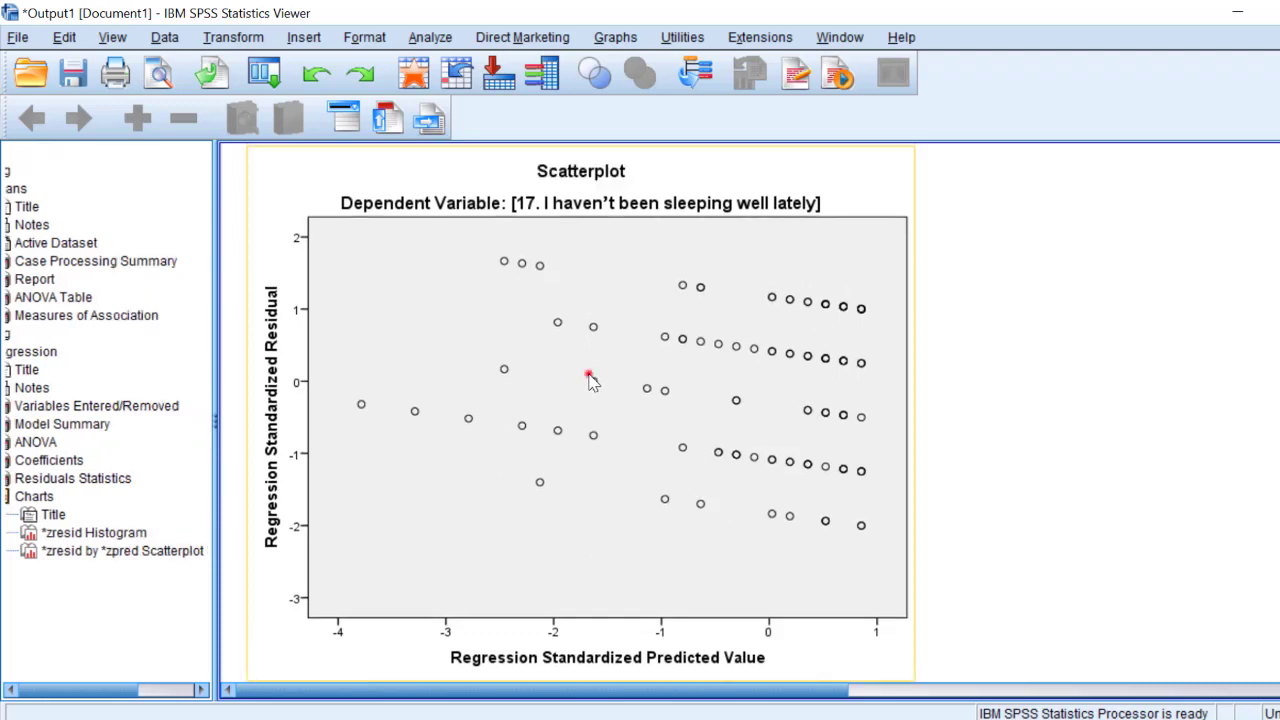
pyautogui.doubleClick(590, 378)
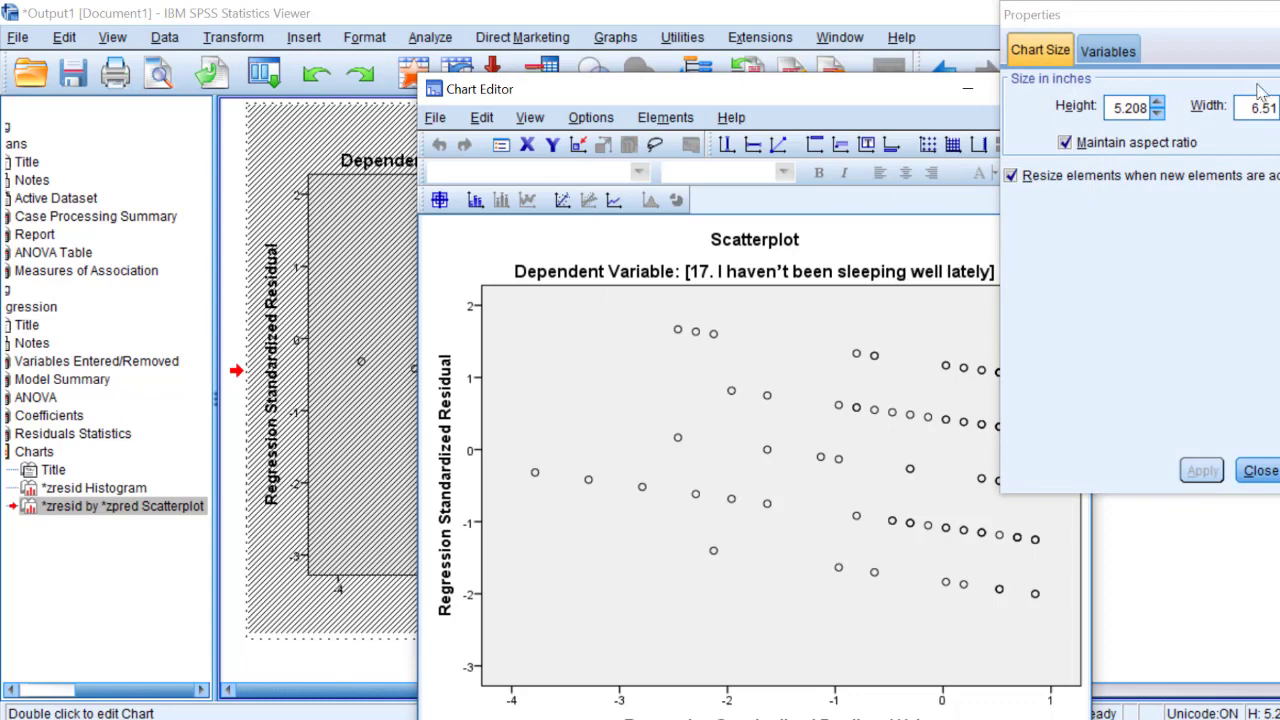
pyautogui.press('Escape')
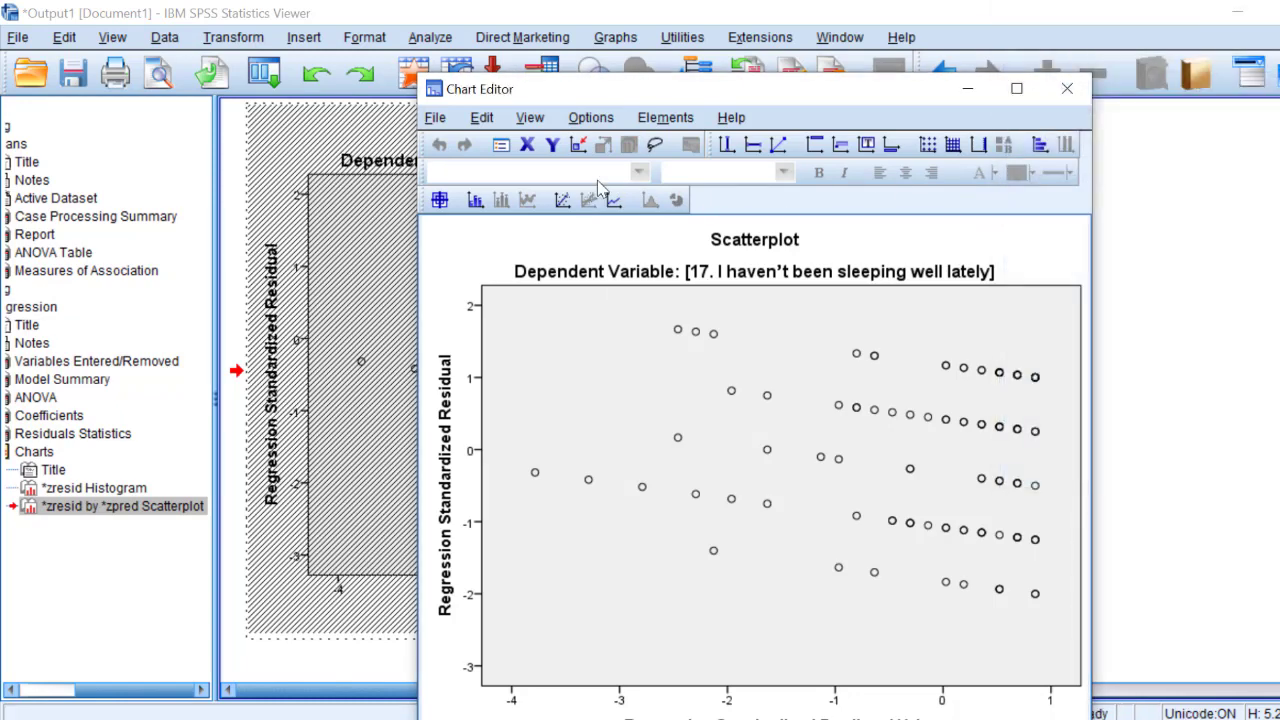
# - Add a reference line with the custom equation y = 1 * x + 1 to the residual scatterplot
pyautogui.click(779, 146)
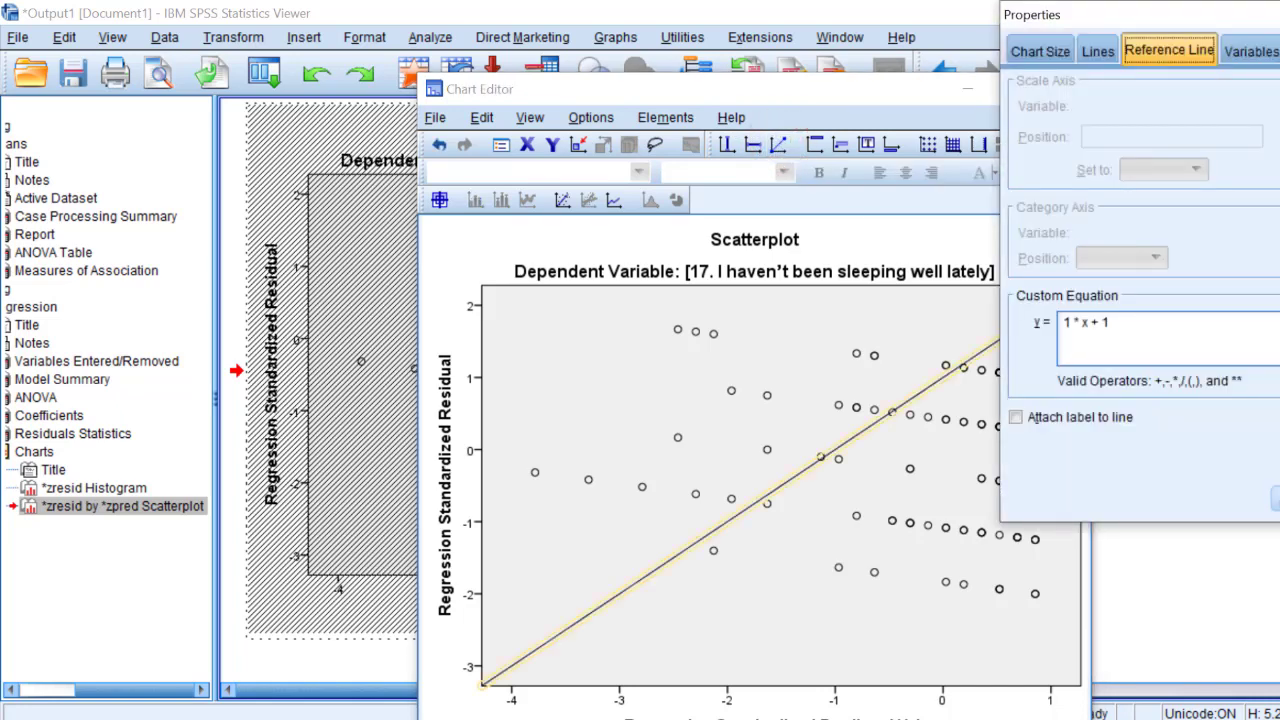
pyautogui.moveTo(1100, 14); pyautogui.dragTo(918, 93)
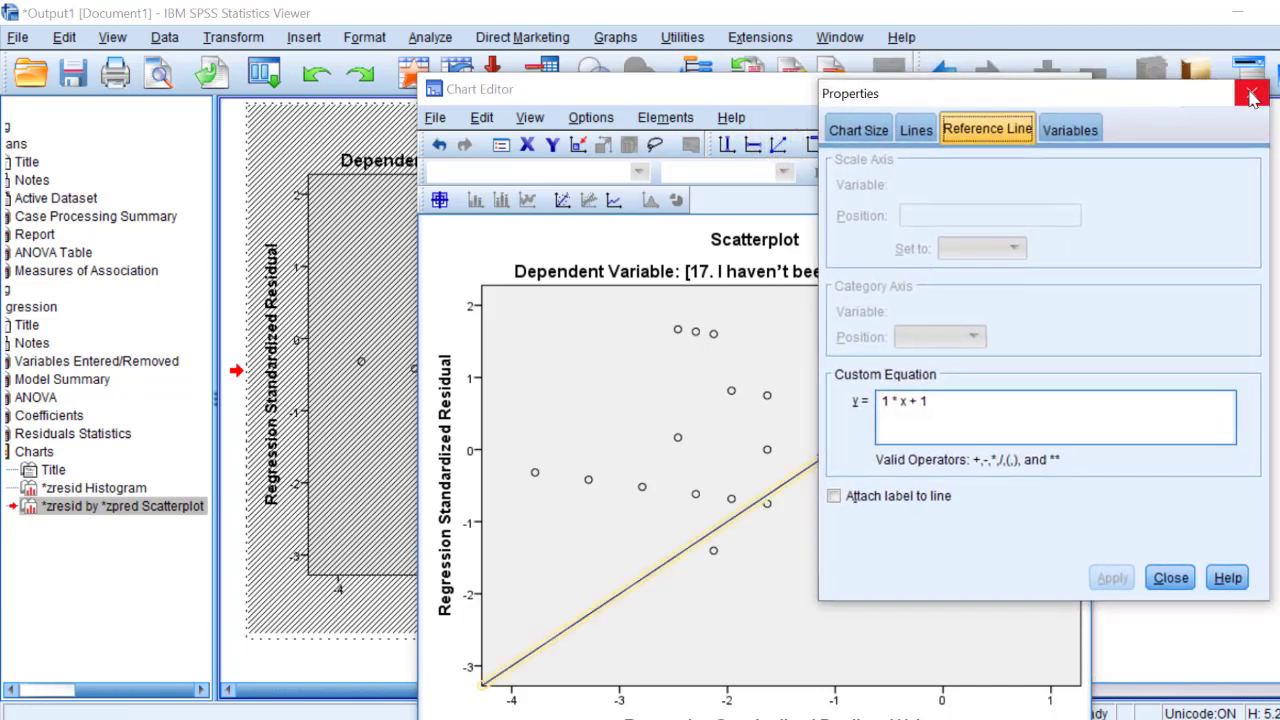
pyautogui.click(1250, 95)
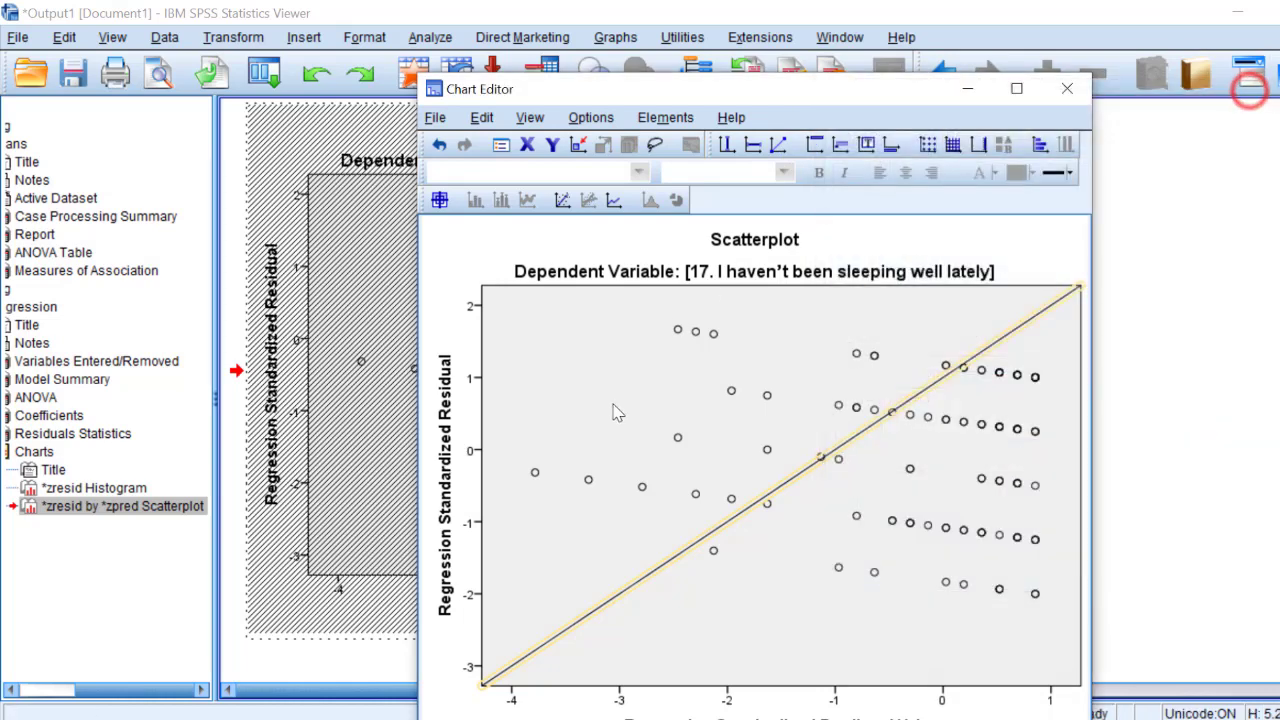
# - Add a Loess fit line with 50% of points to fit to the residual scatterplot and close the Chart Editor
pyautogui.click(562, 201)
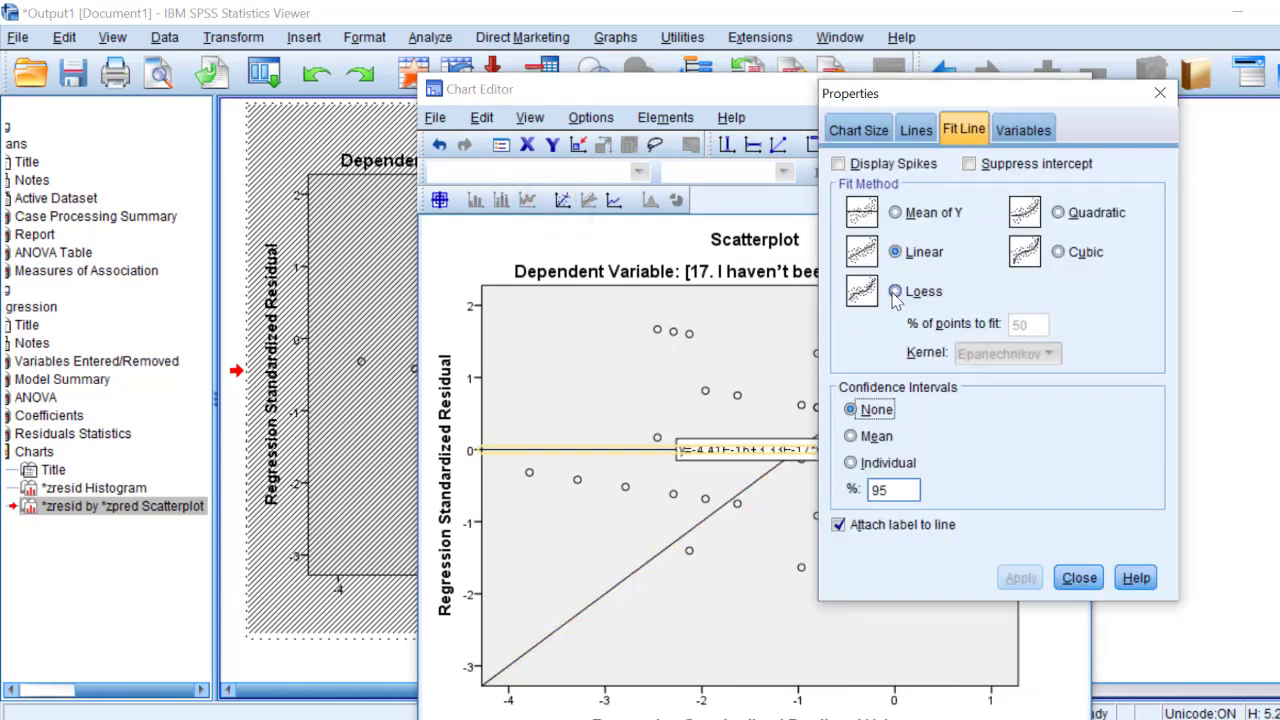
pyautogui.click(895, 291)
pyautogui.click(1015, 579)
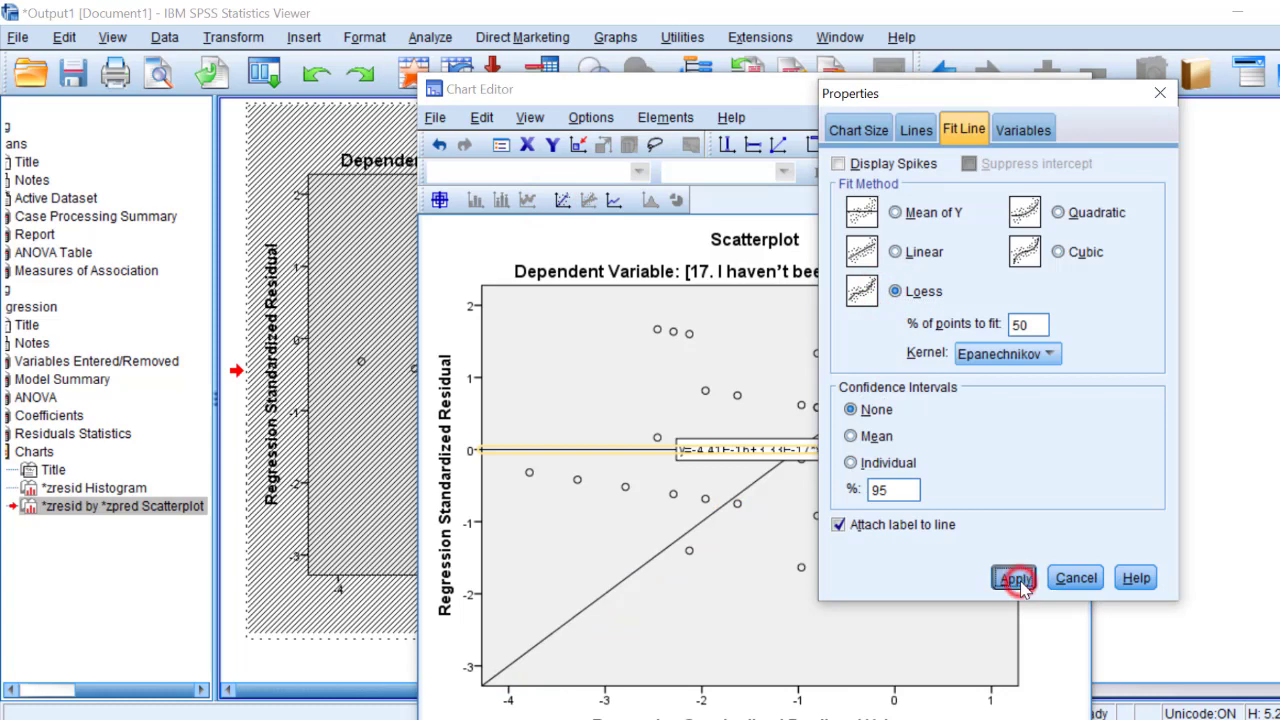
pyautogui.click(1078, 579)
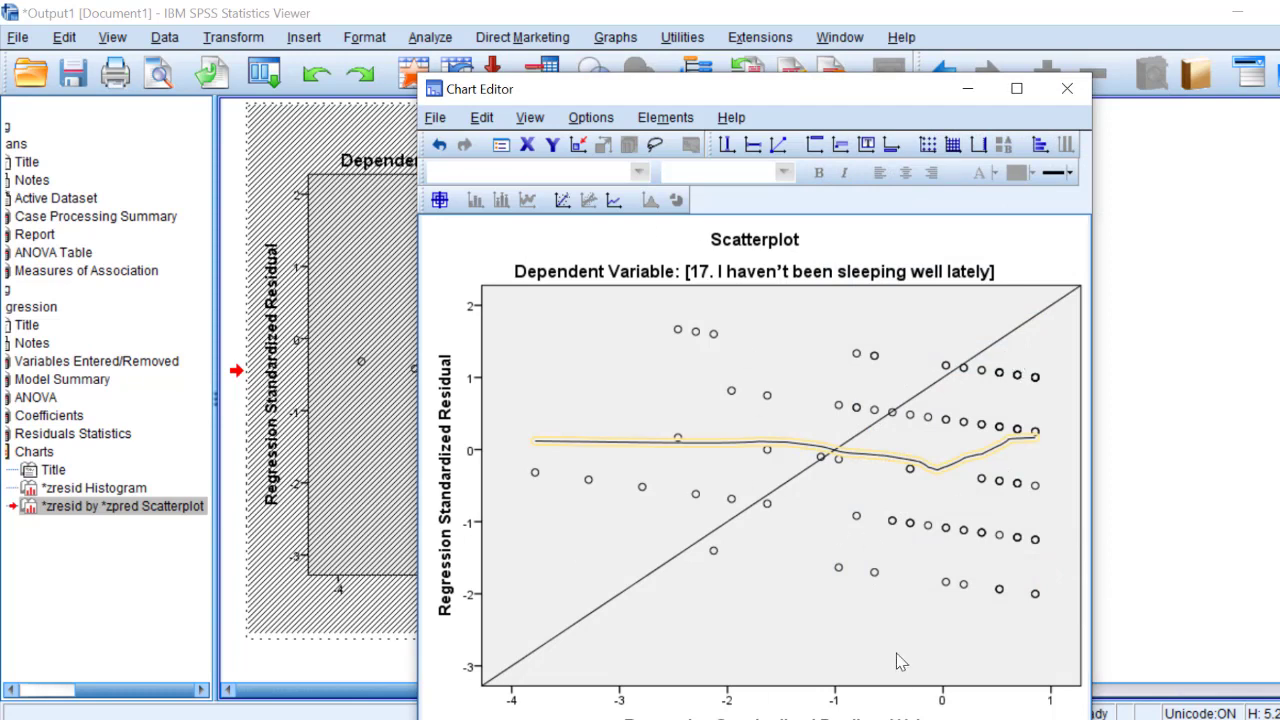
pyautogui.click(1076, 101)
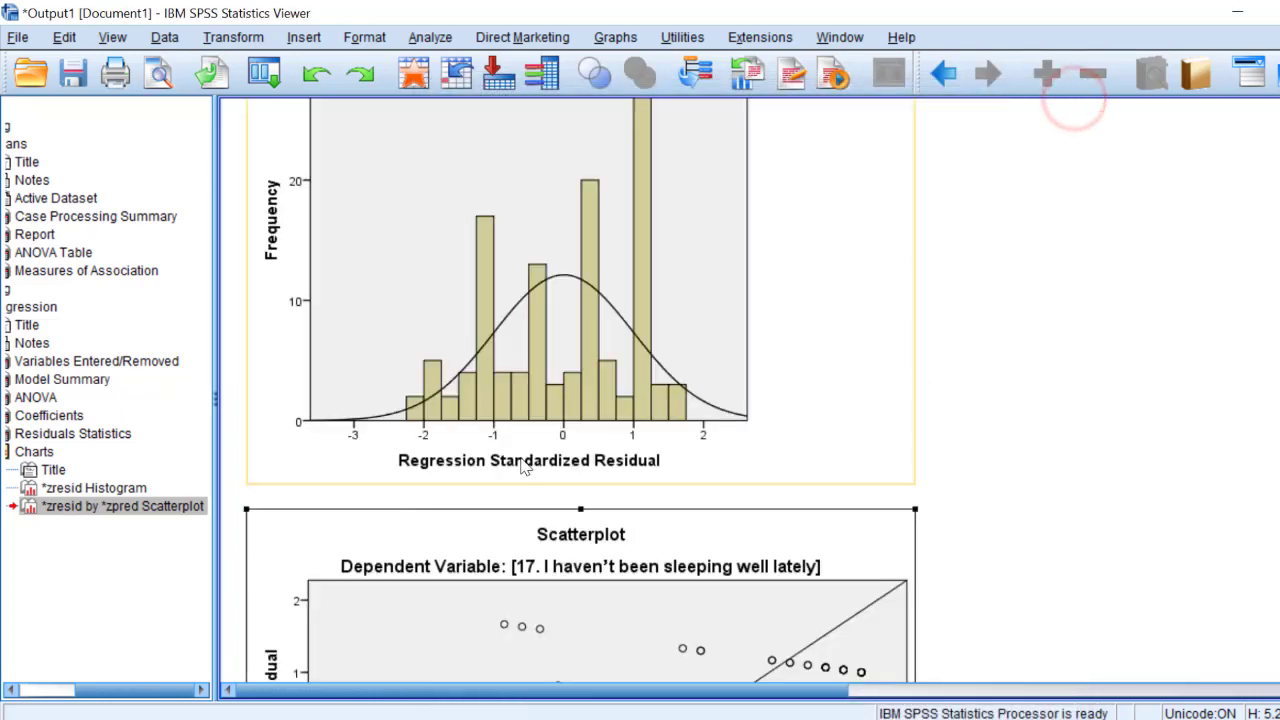
# - Examine the regression output from the Residuals Statistics and Coefficients tables up to the ANOVA and Model Summary tables
pyautogui.scroll(10, 524, 466)
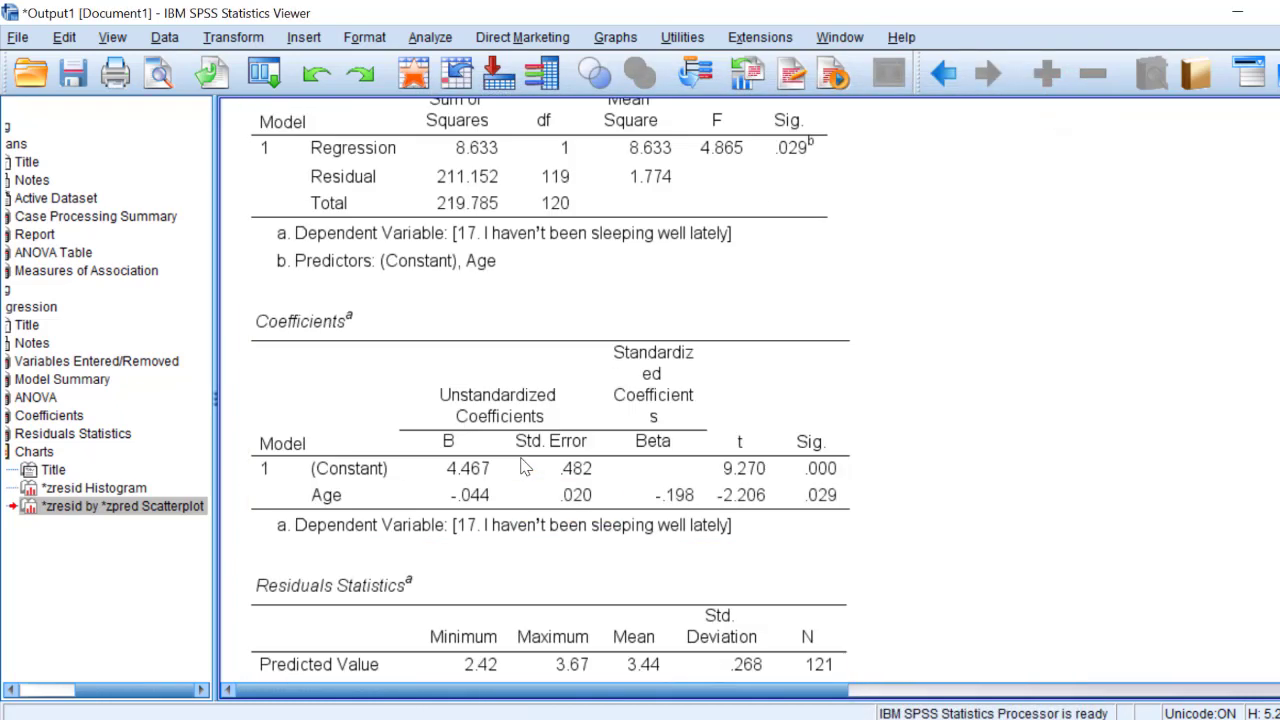
pyautogui.scroll(-3, 524, 466)
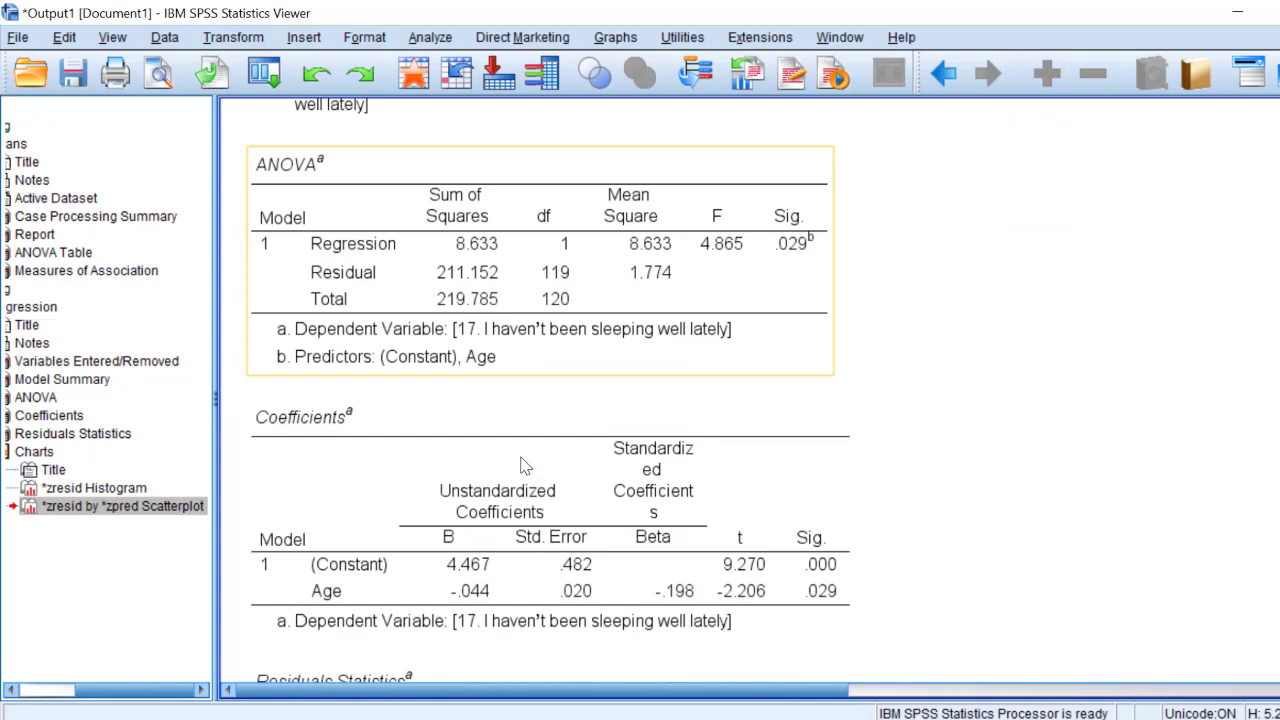
pyautogui.scroll(-3, 524, 466)
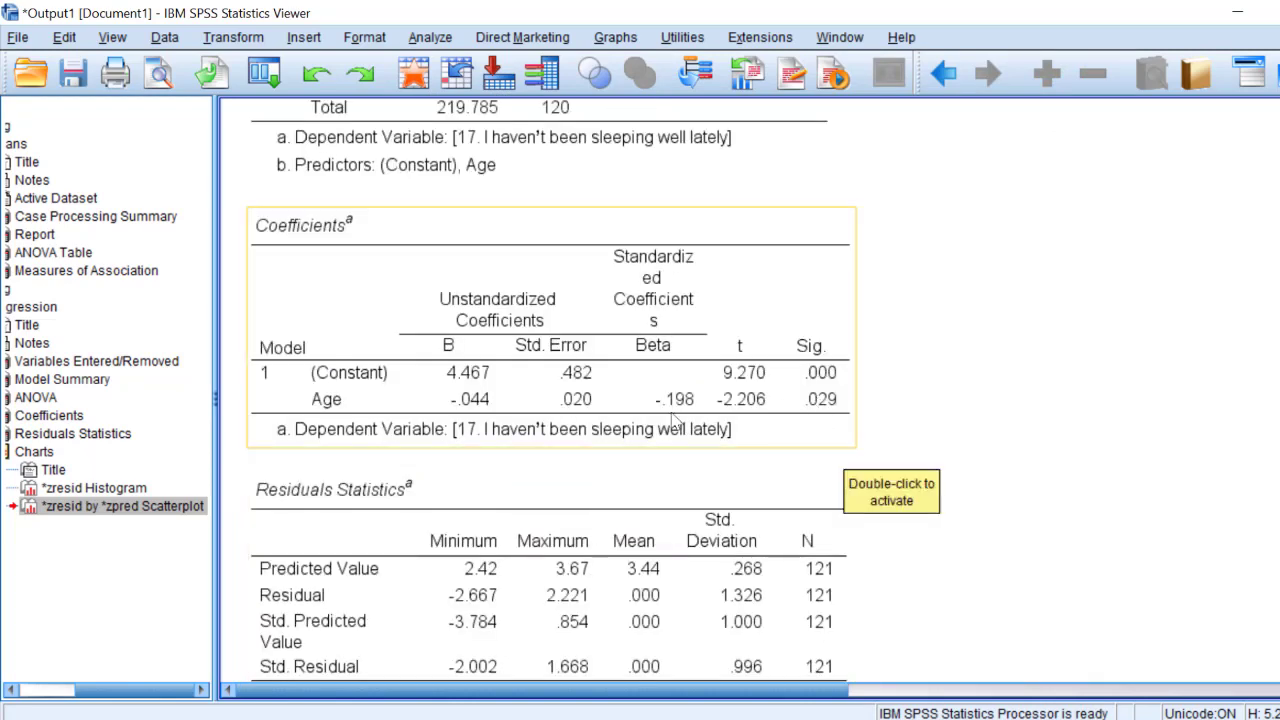
pyautogui.scroll(-3, 545, 440)
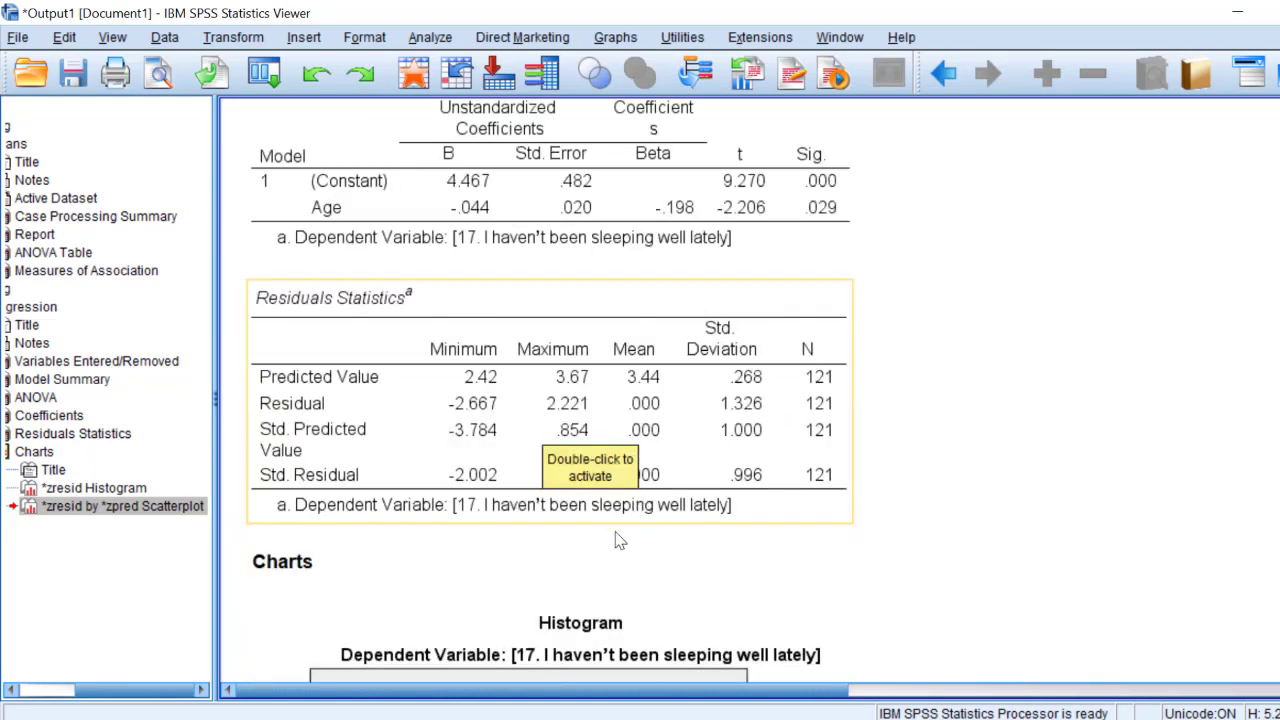
pyautogui.scroll(3, 535, 540)
pyautogui.scroll(3, 420, 490)
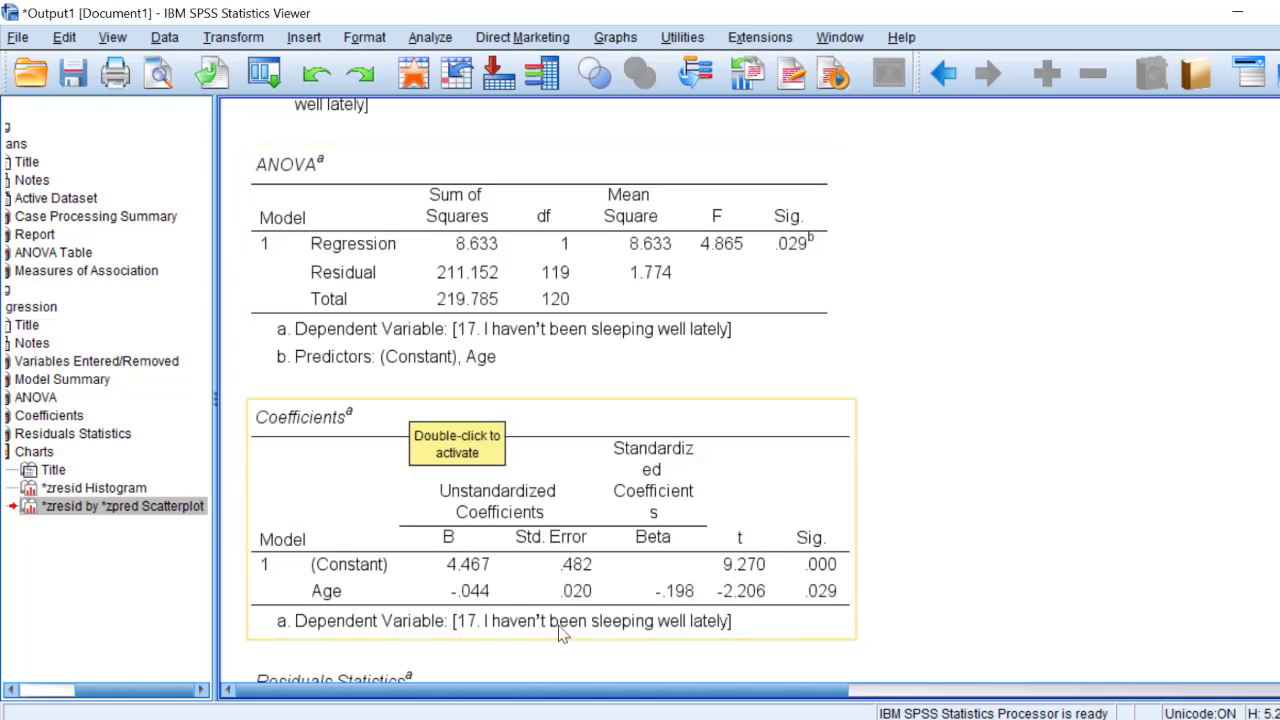
pyautogui.scroll(2, 475, 360)
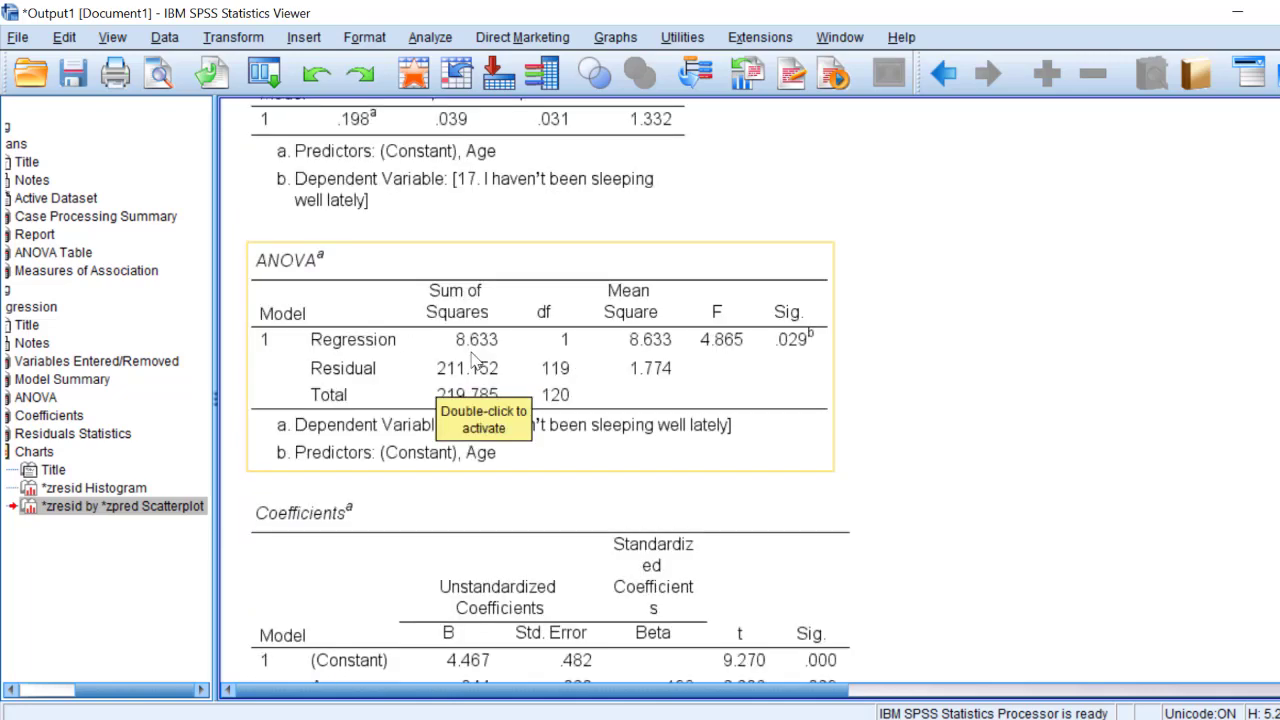
pyautogui.scroll(4, 475, 360)
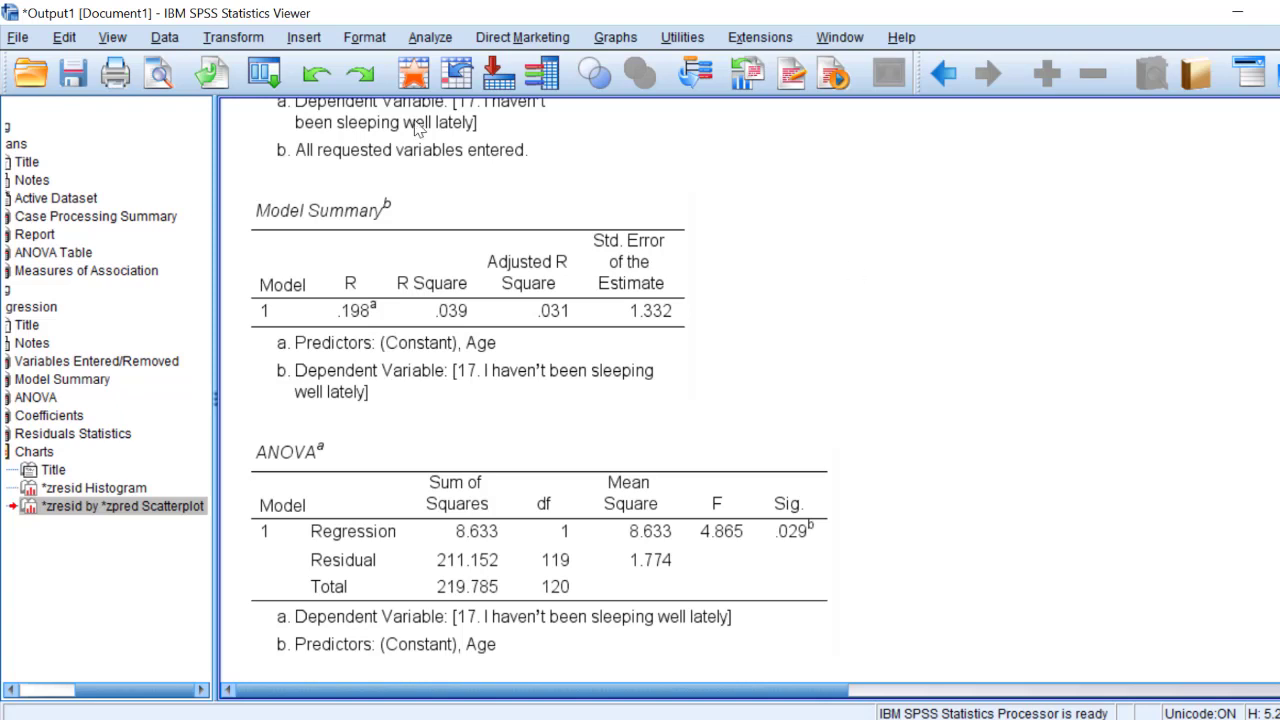
# - Run a two-tailed bivariate correlation between Age and item 17 with both Pearson and Spearman coefficients
pyautogui.click(430, 38)
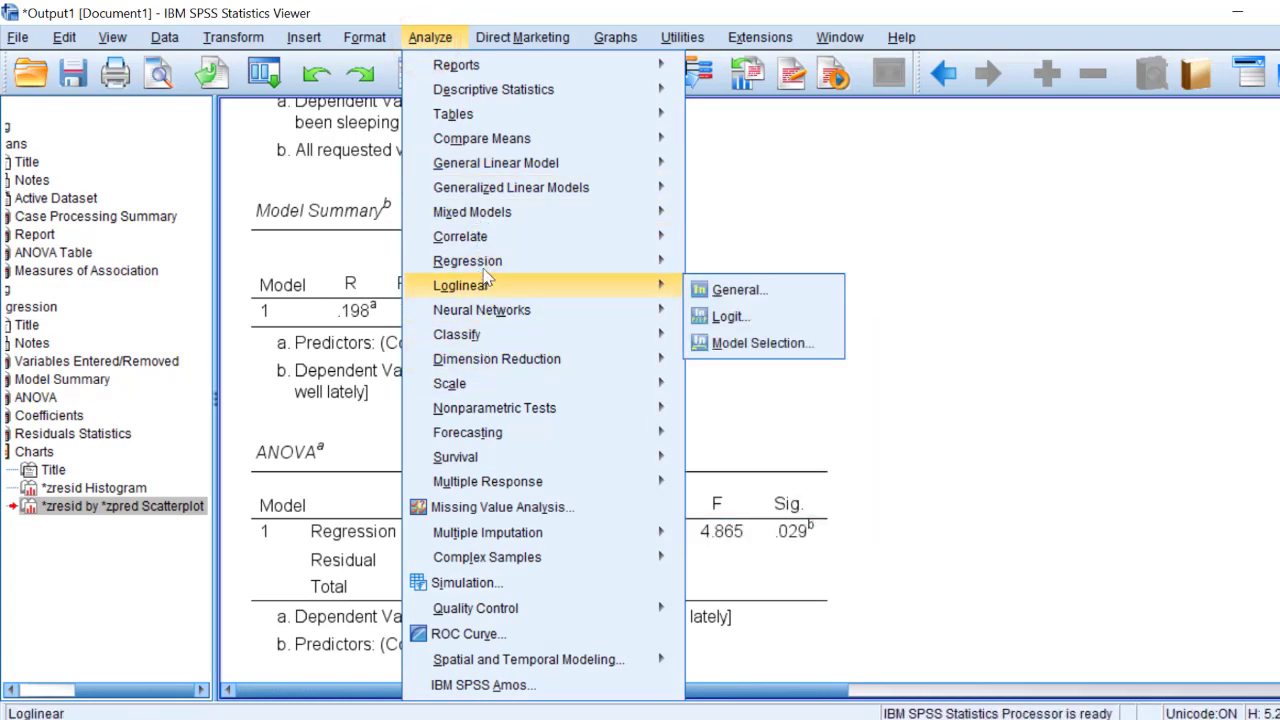
pyautogui.moveTo(495, 238)
pyautogui.click(735, 252)
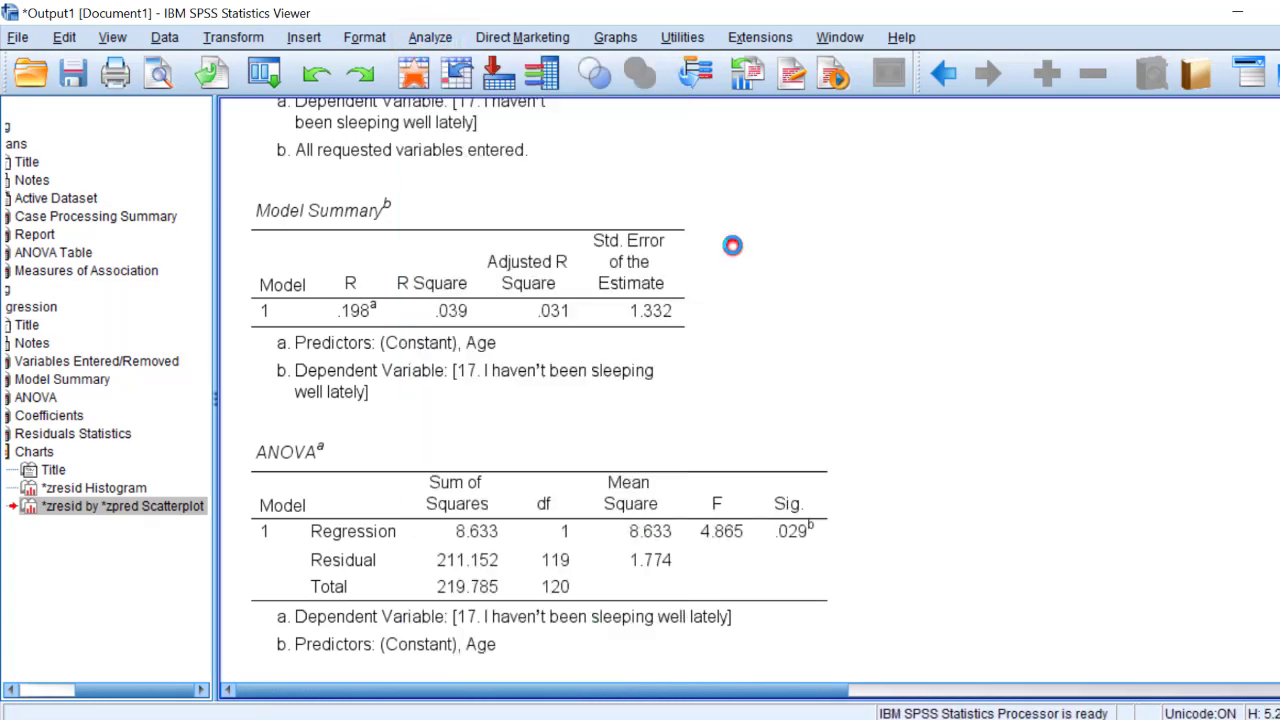
pyautogui.click(503, 257)
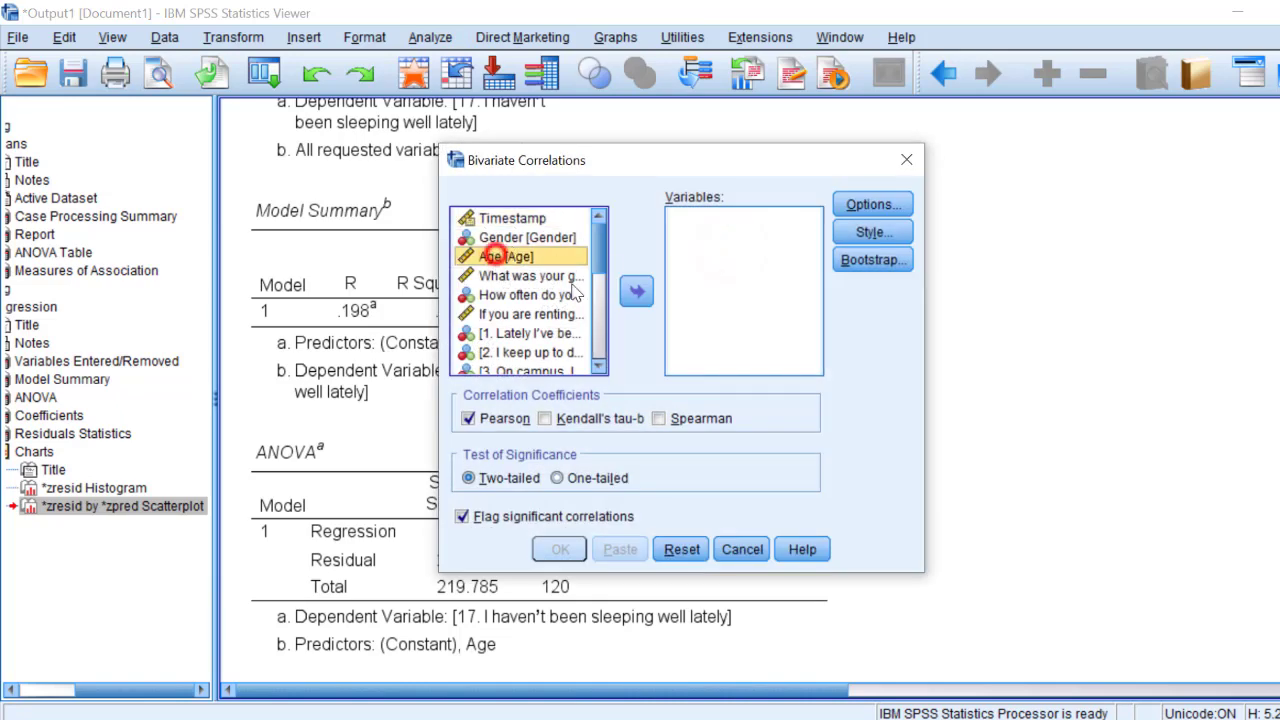
pyautogui.click(636, 291)
pyautogui.scroll(-5, 597, 285)
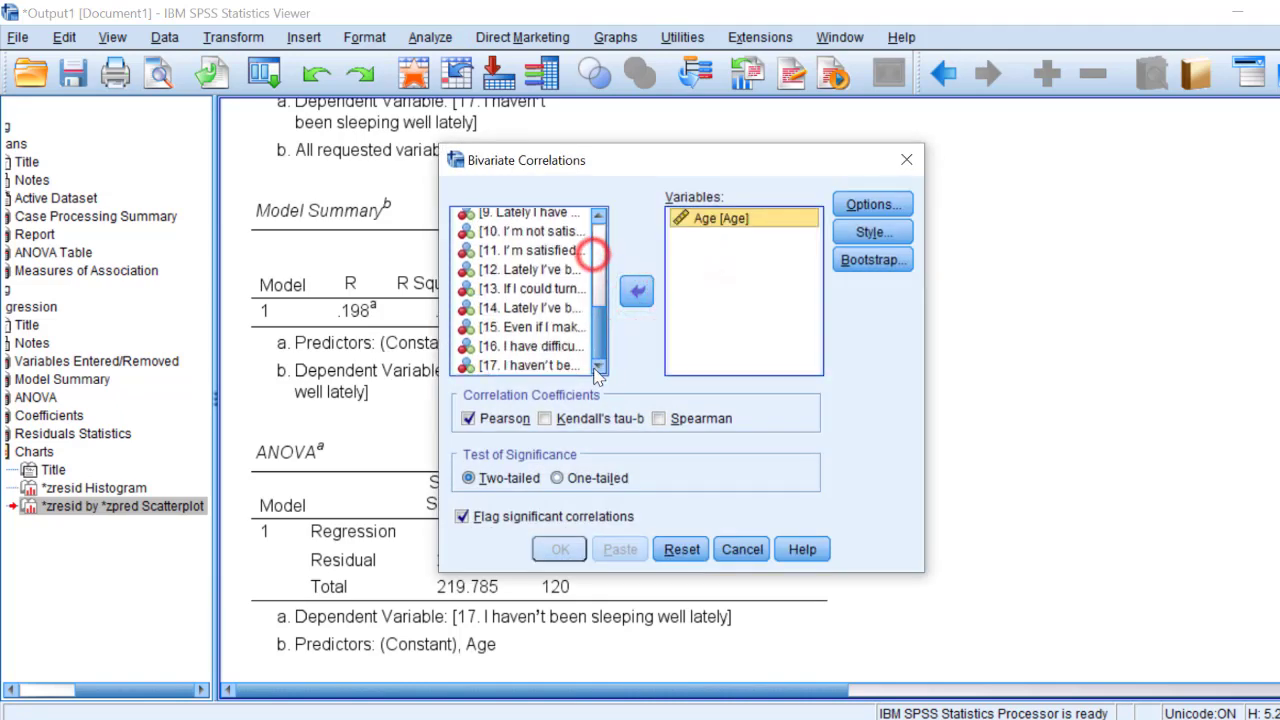
pyautogui.click(530, 365)
pyautogui.click(622, 304)
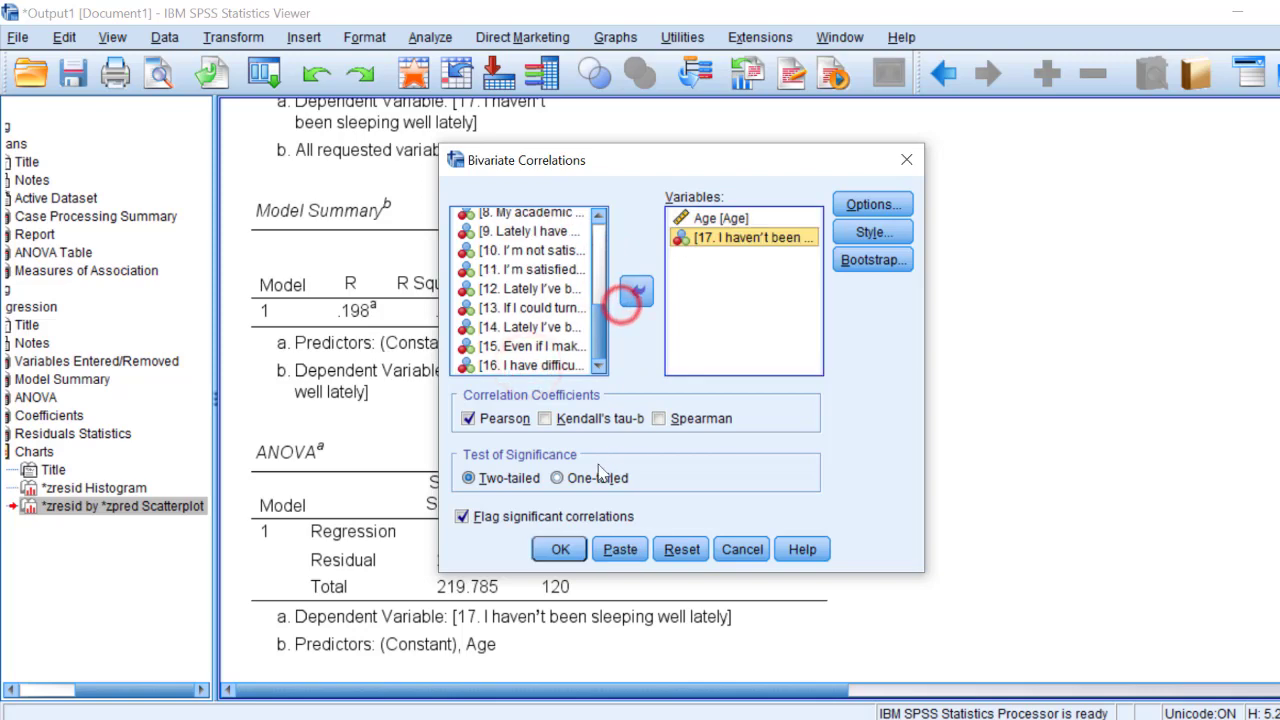
pyautogui.click(658, 418)
pyautogui.click(557, 550)
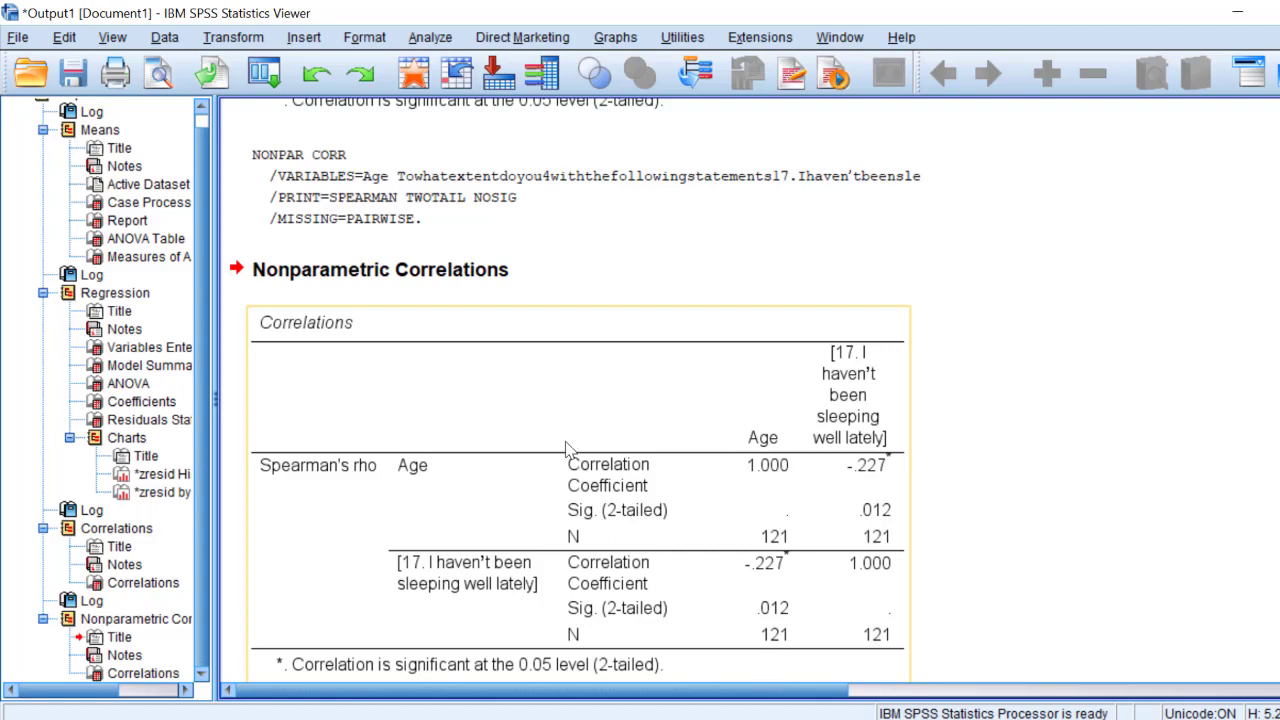
# - Check R in the regression Model Summary and the Age row of the Coefficients table against the new correlation output
pyautogui.scroll(10, 572, 448)
pyautogui.scroll(10, 572, 448)
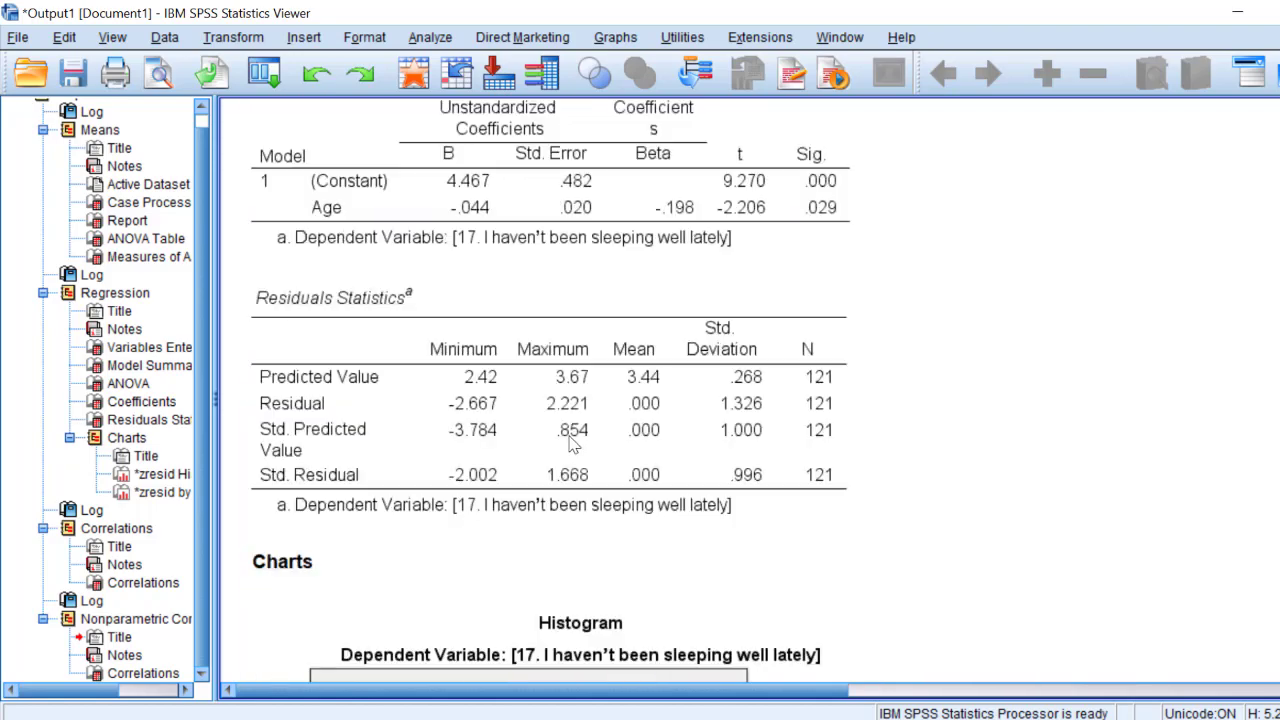
pyautogui.scroll(5, 487, 360)
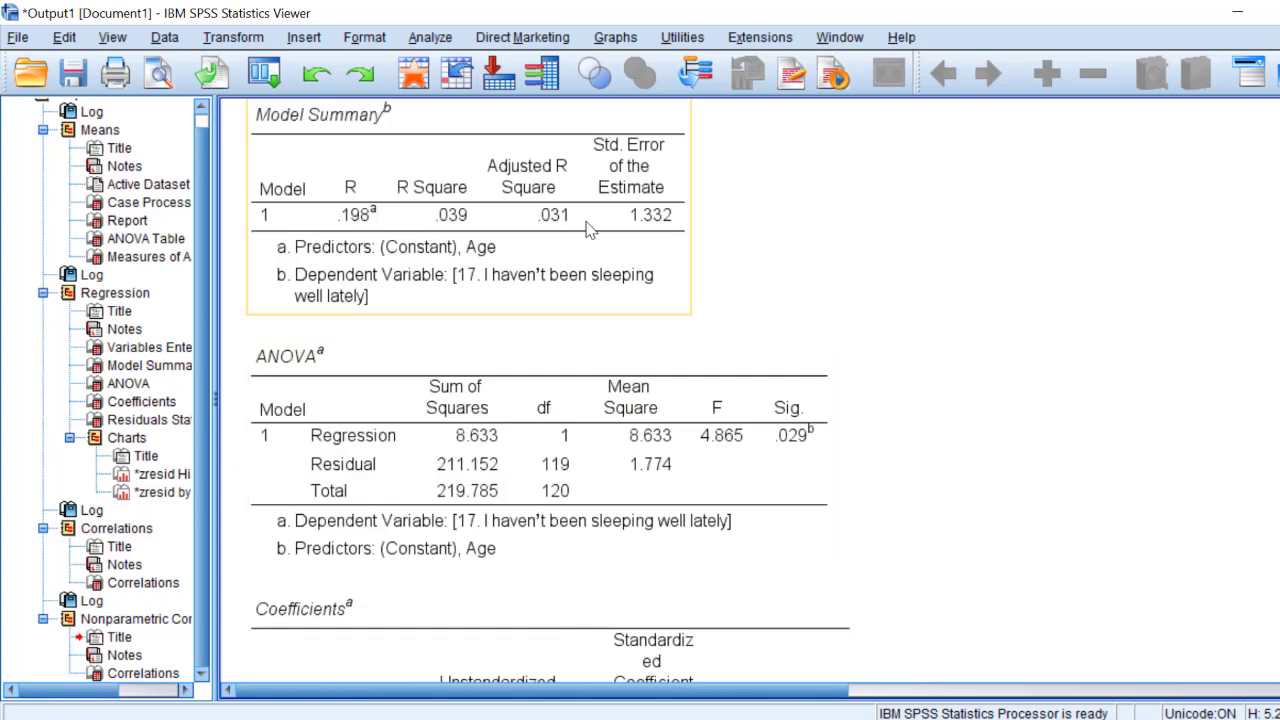
pyautogui.scroll(2, 432, 240)
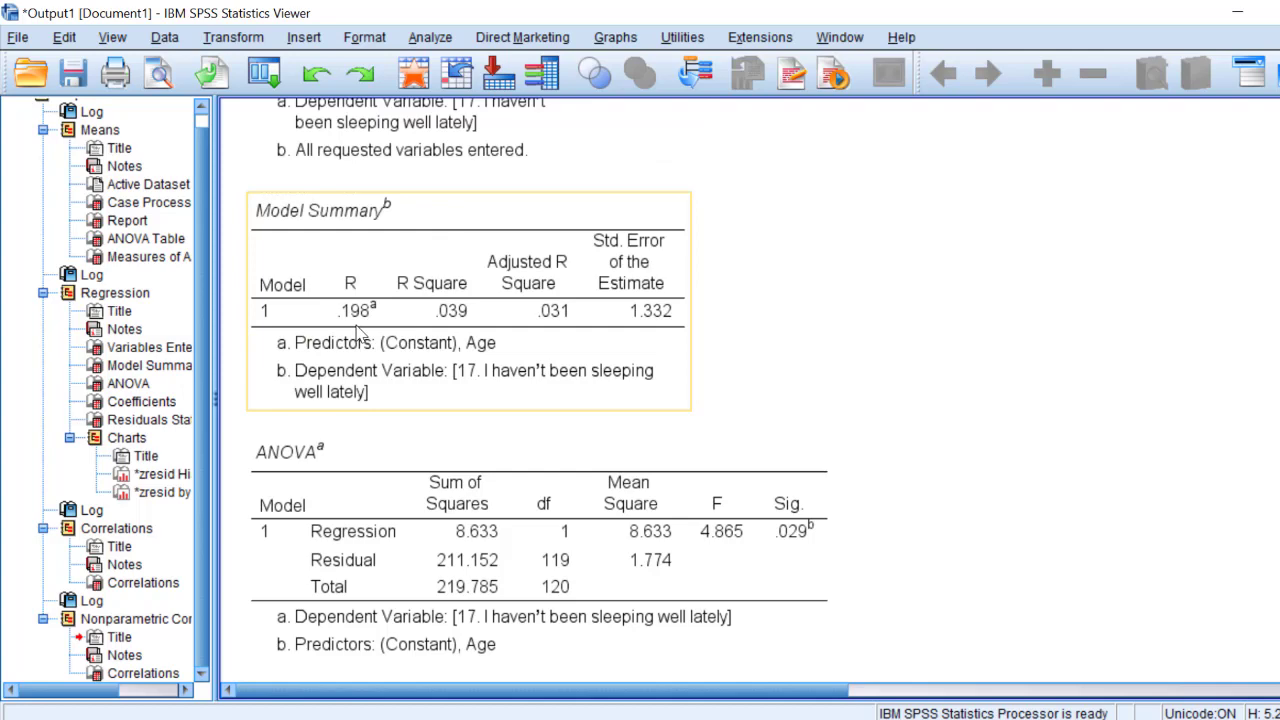
pyautogui.scroll(-10, 480, 380)
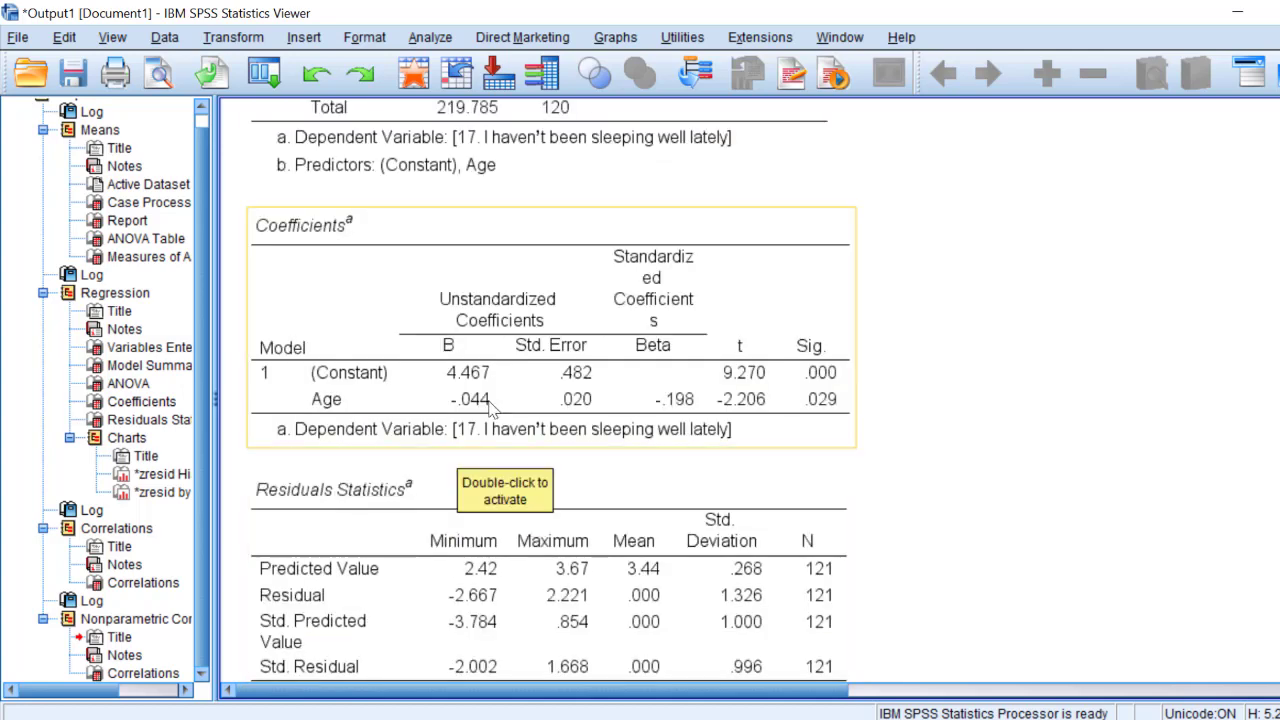
# - Compare the Pearson and Spearman correlation tables for Age and item 17, including their significance values
pyautogui.scroll(-20, 470, 416)
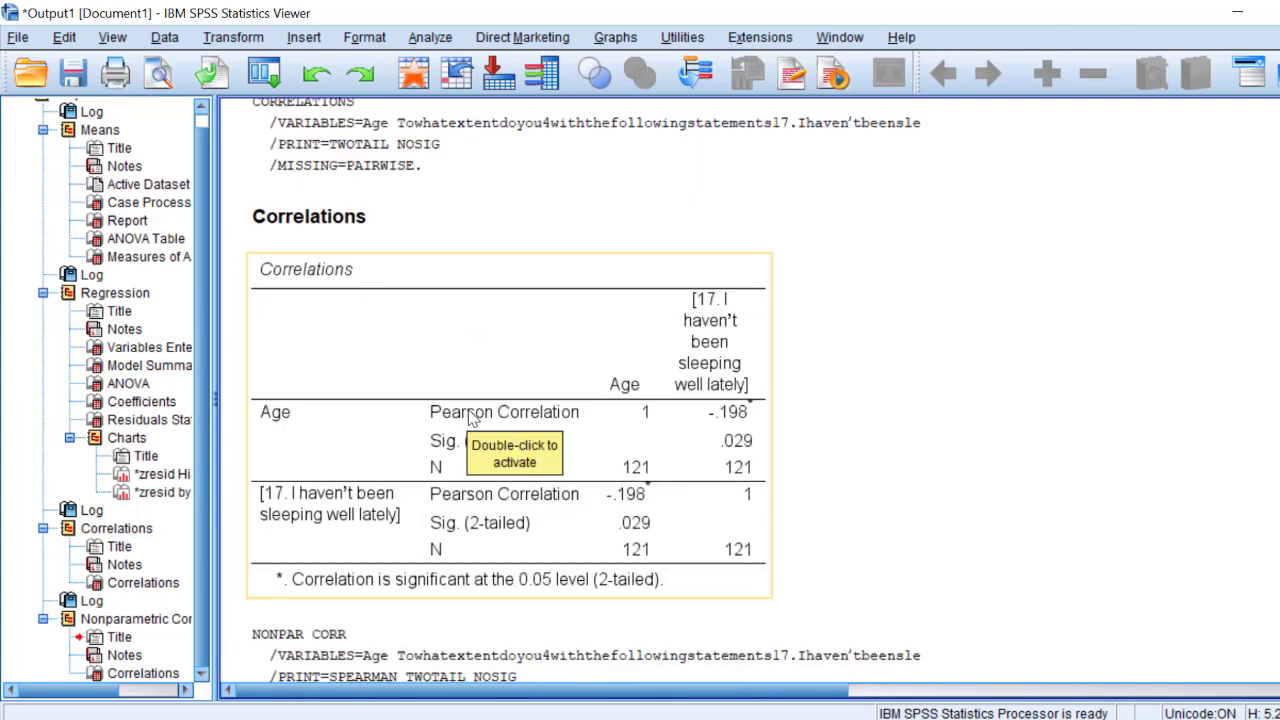
pyautogui.scroll(-10, 470, 418)
pyautogui.scroll(2, 600, 400)
pyautogui.scroll(6, 615, 380)
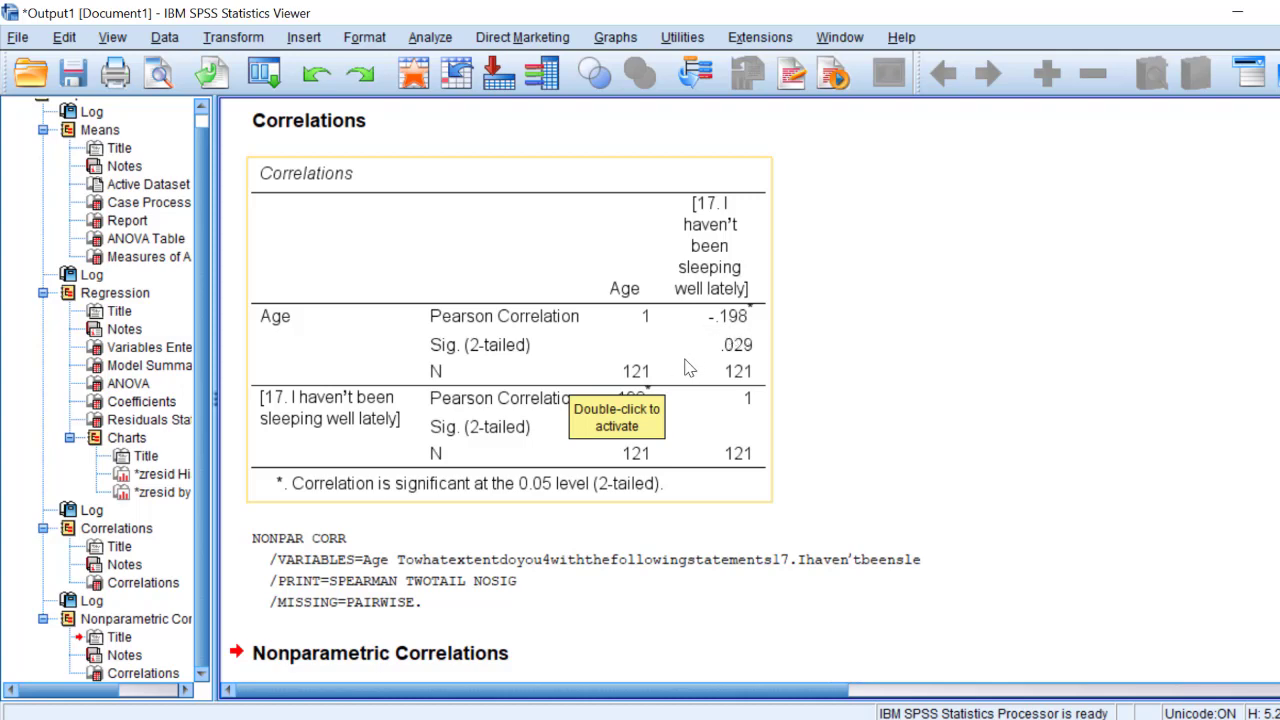
pyautogui.scroll(1, 688, 368)
pyautogui.scroll(-7, 710, 442)
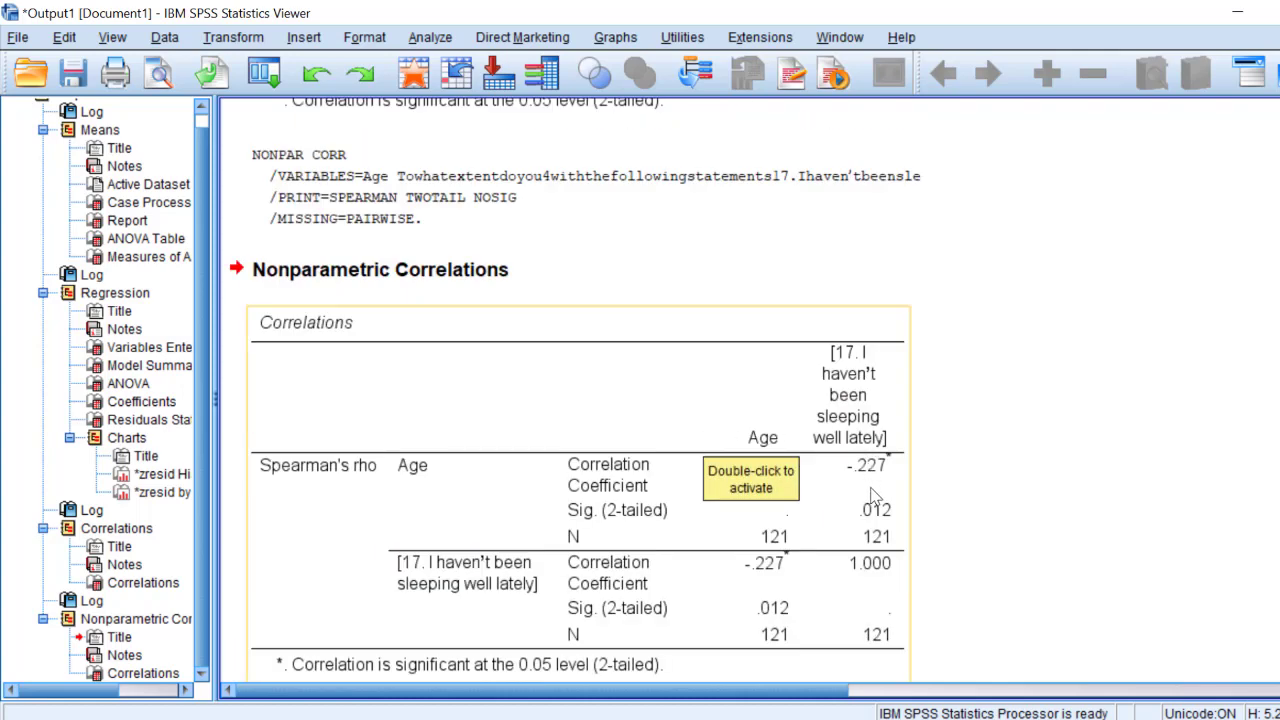
pyautogui.scroll(9, 566, 416)
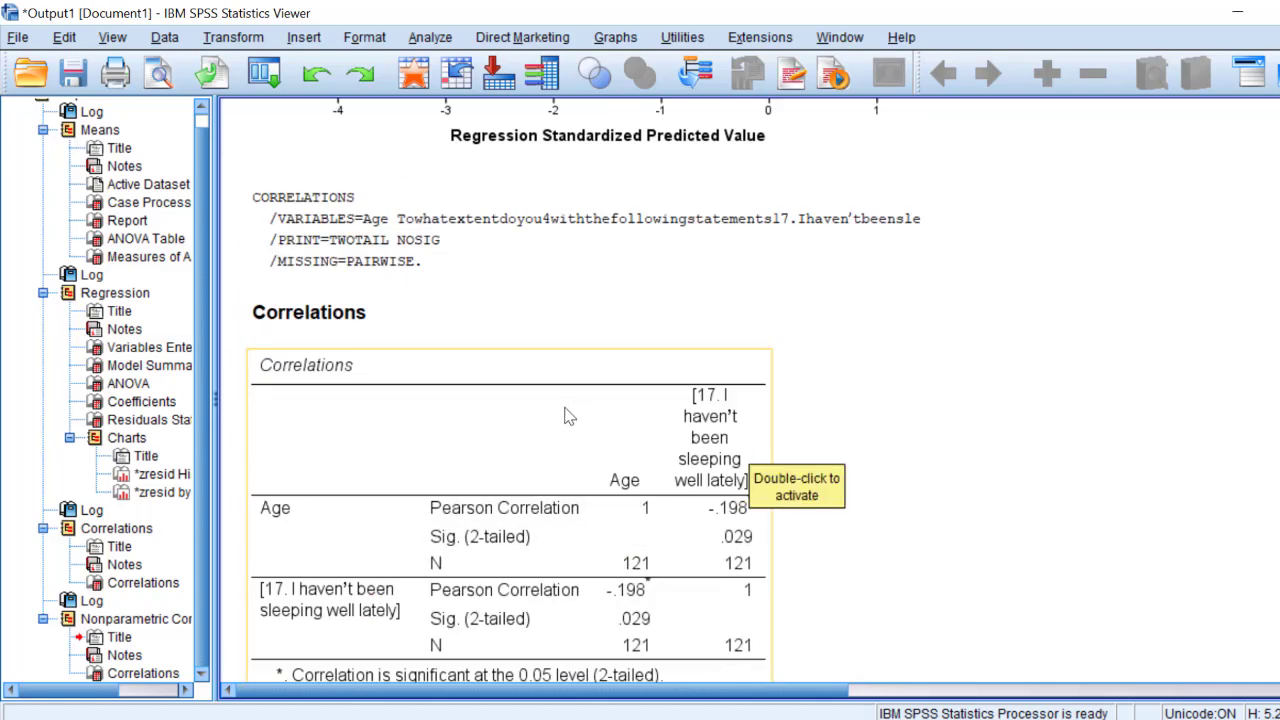
pyautogui.scroll(-4, 615, 474)
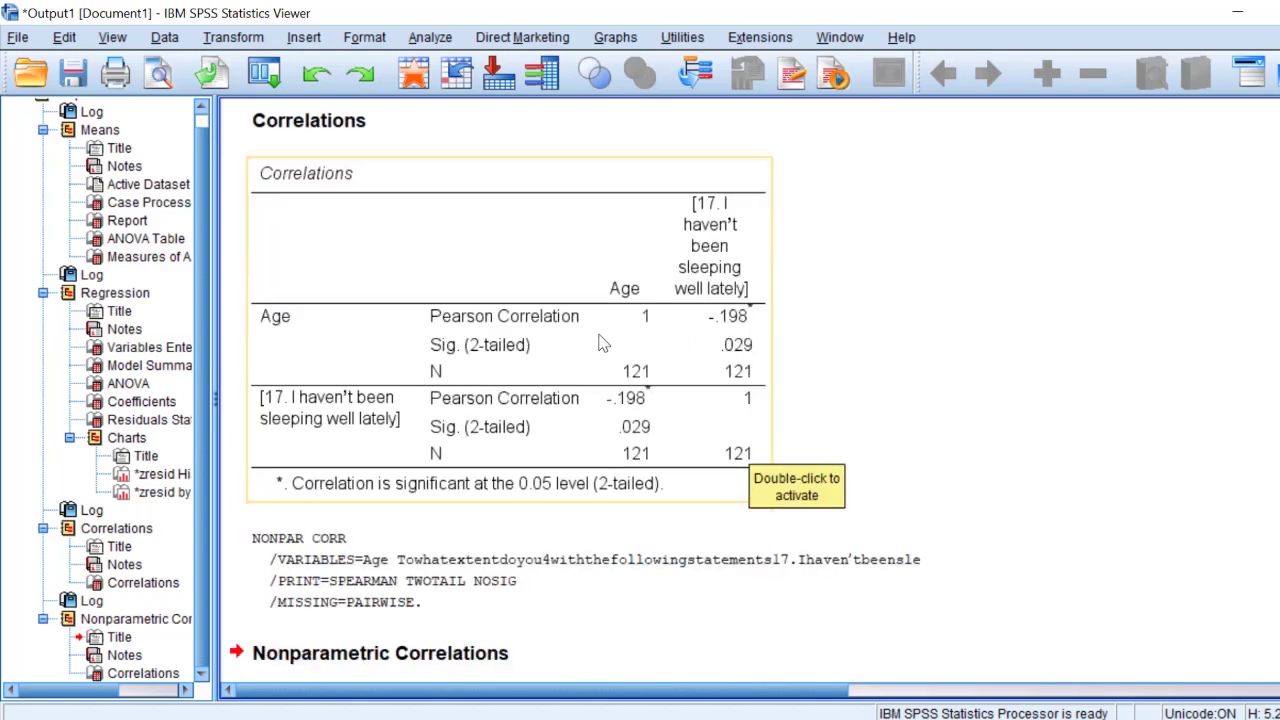
# - Compare the regression coefficient for Age and the model's R once more with the Spearman and Pearson correlations
pyautogui.scroll(17, 605, 345)
pyautogui.scroll(12, 443, 358)
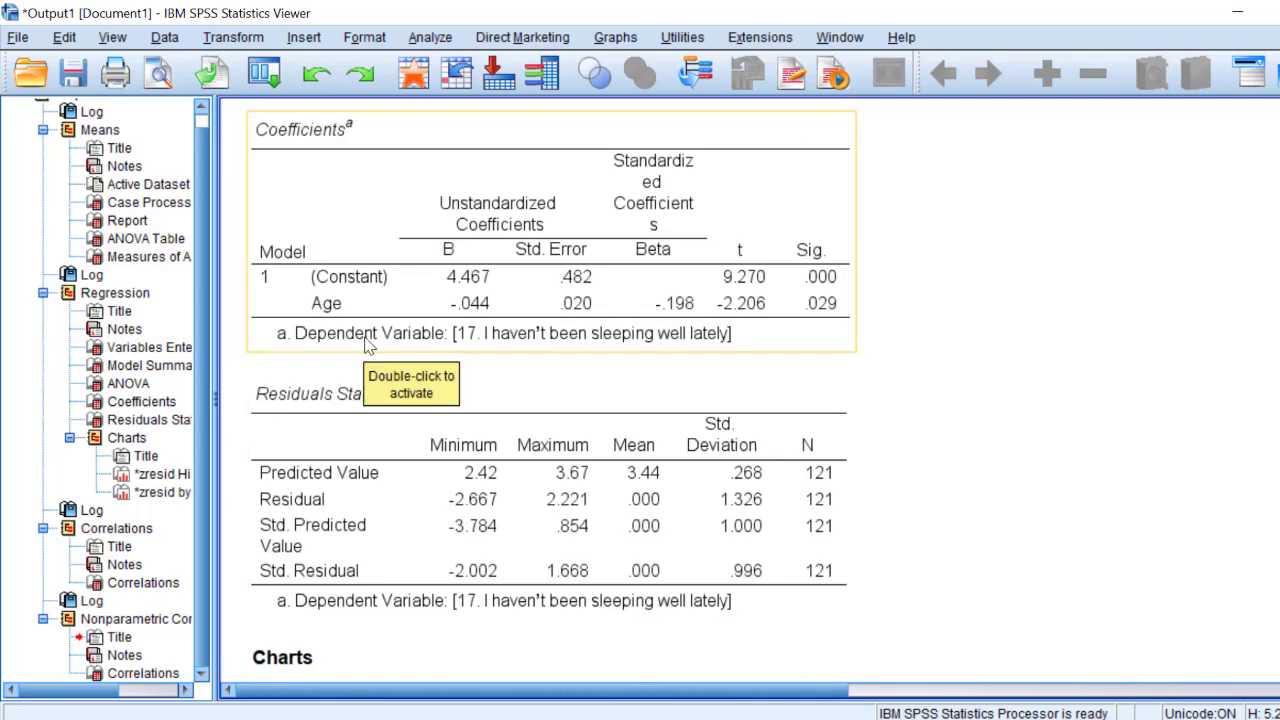
pyautogui.scroll(7, 400, 320)
pyautogui.scroll(2, 354, 278)
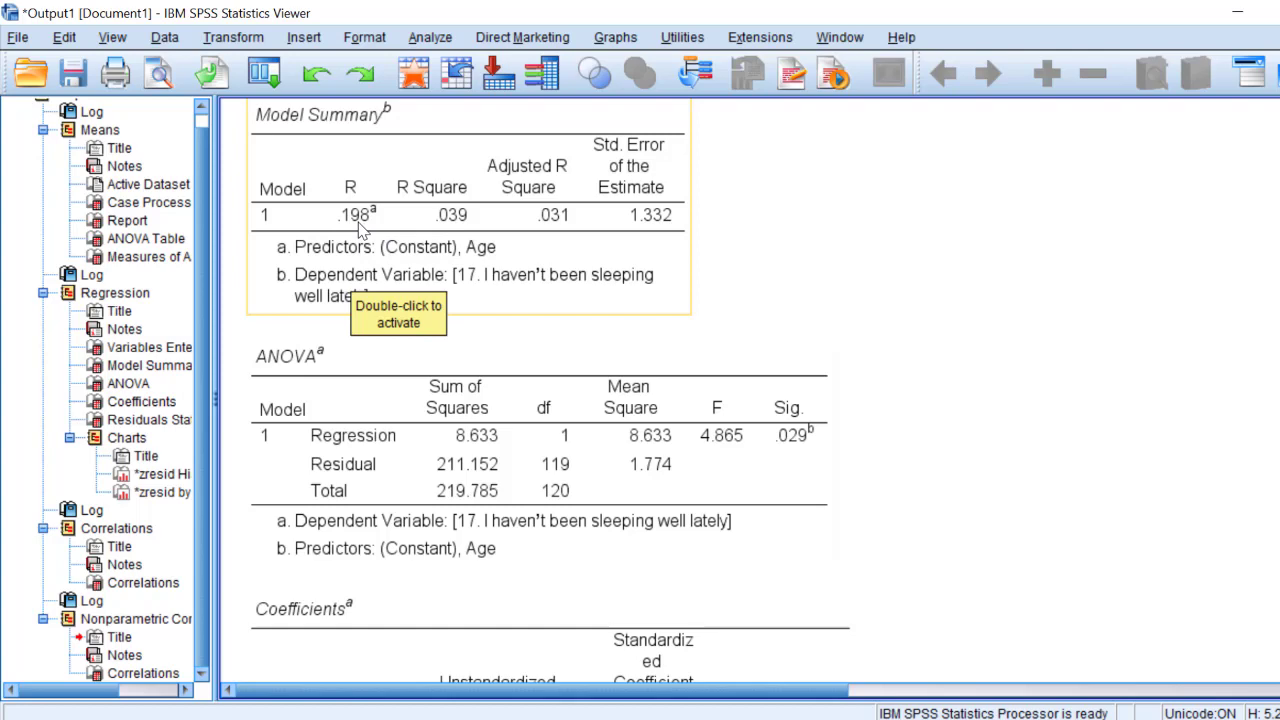
pyautogui.scroll(-12, 560, 380)
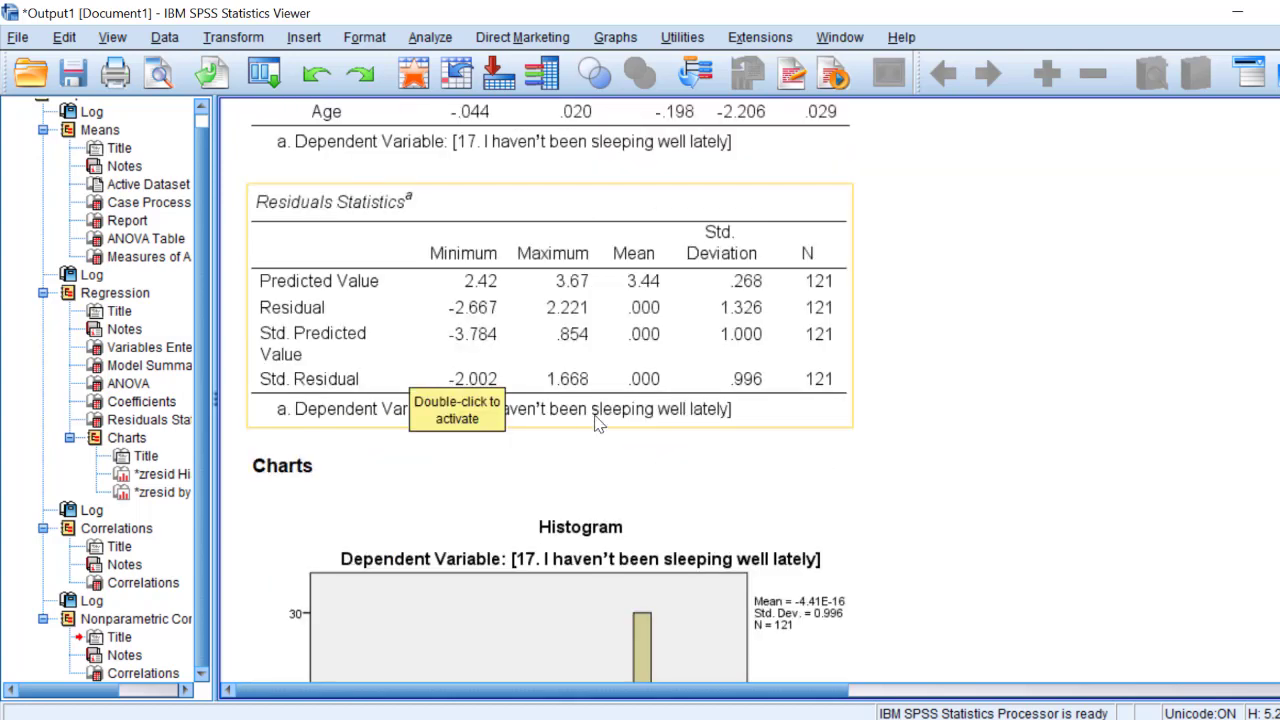
pyautogui.scroll(-15, 768, 470)
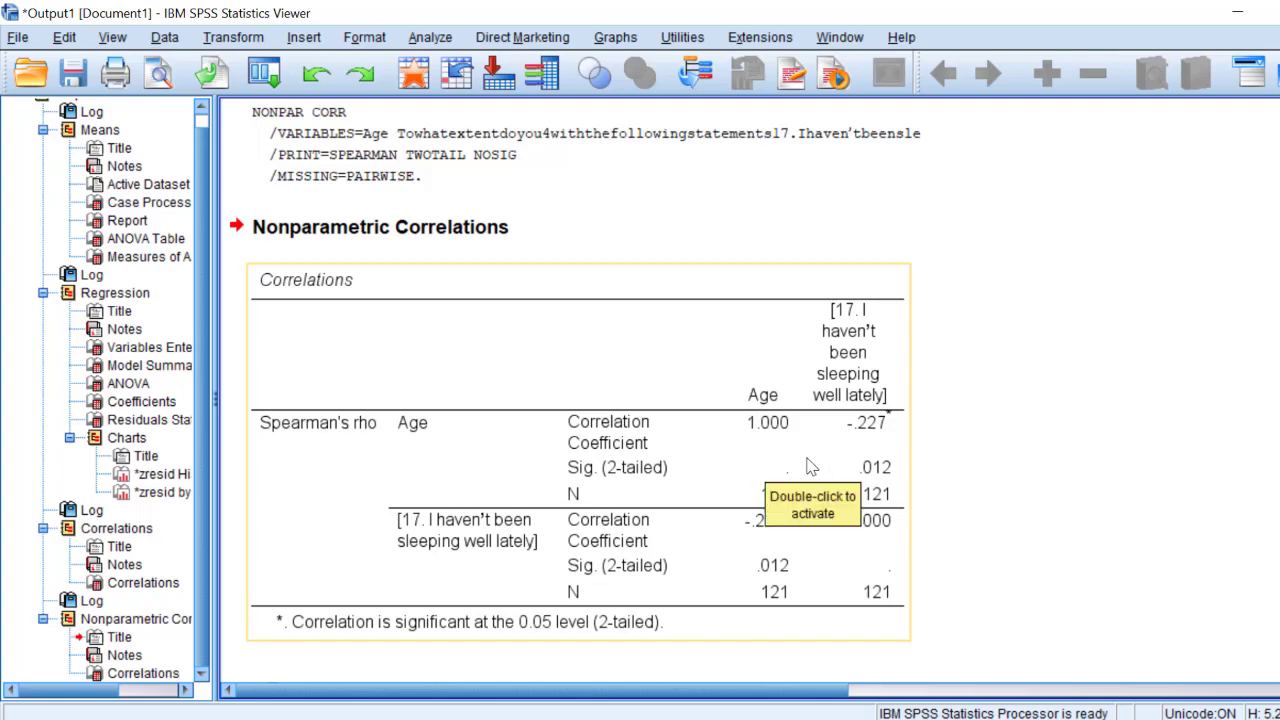
pyautogui.scroll(5, 630, 402)
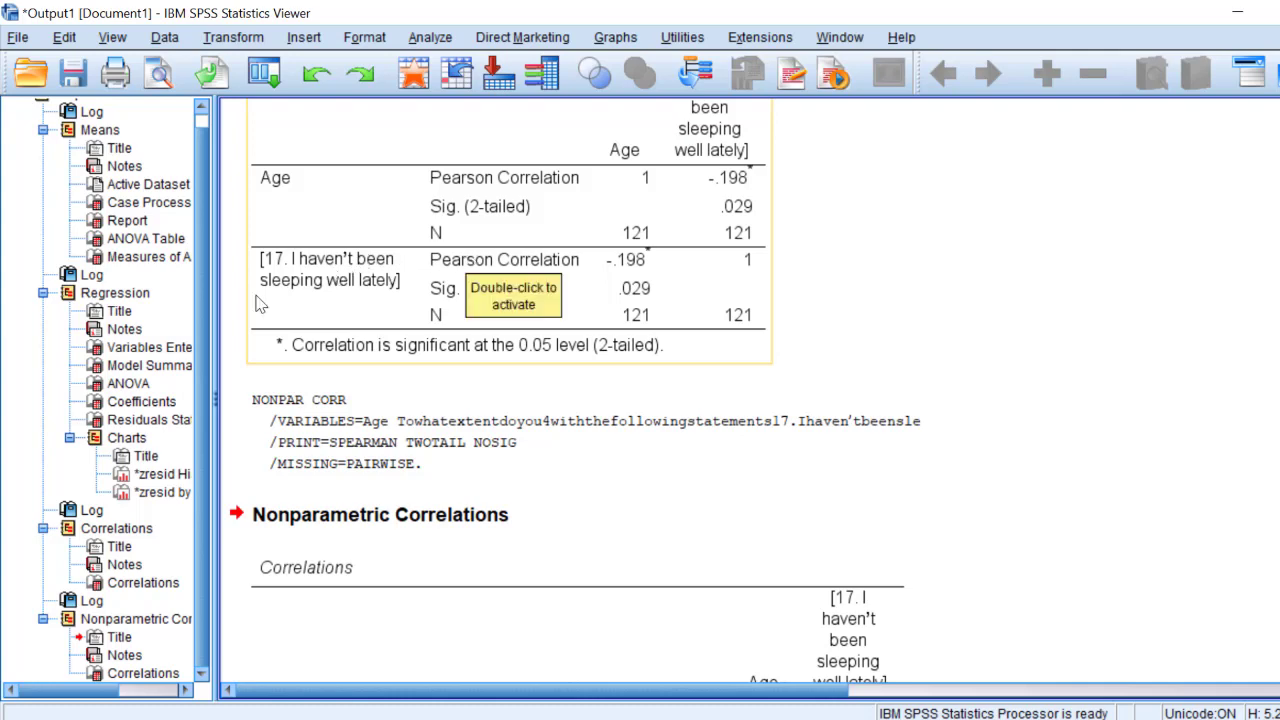
pyautogui.scroll(3, 480, 280)
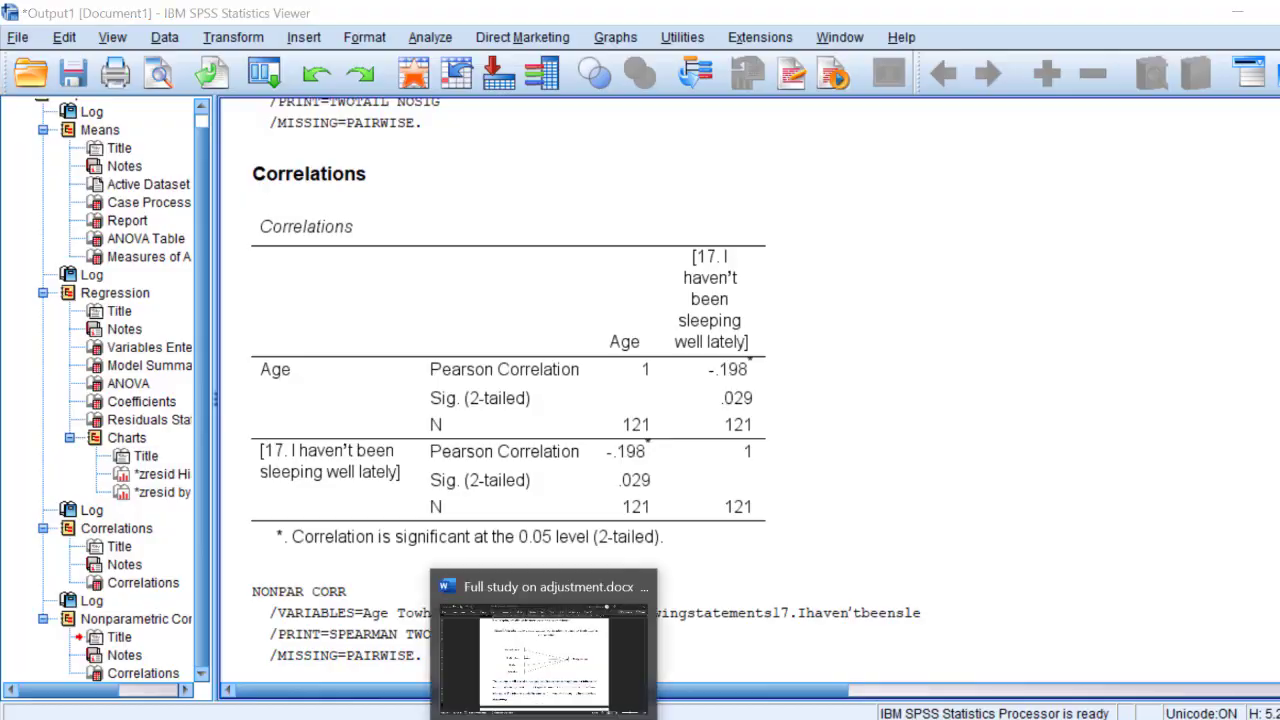
# - Switch to the Word document Full study on adjustment.docx and examine the Figure 1 conceptual framework, highlighting the Motivation factor
pyautogui.click(545, 680)
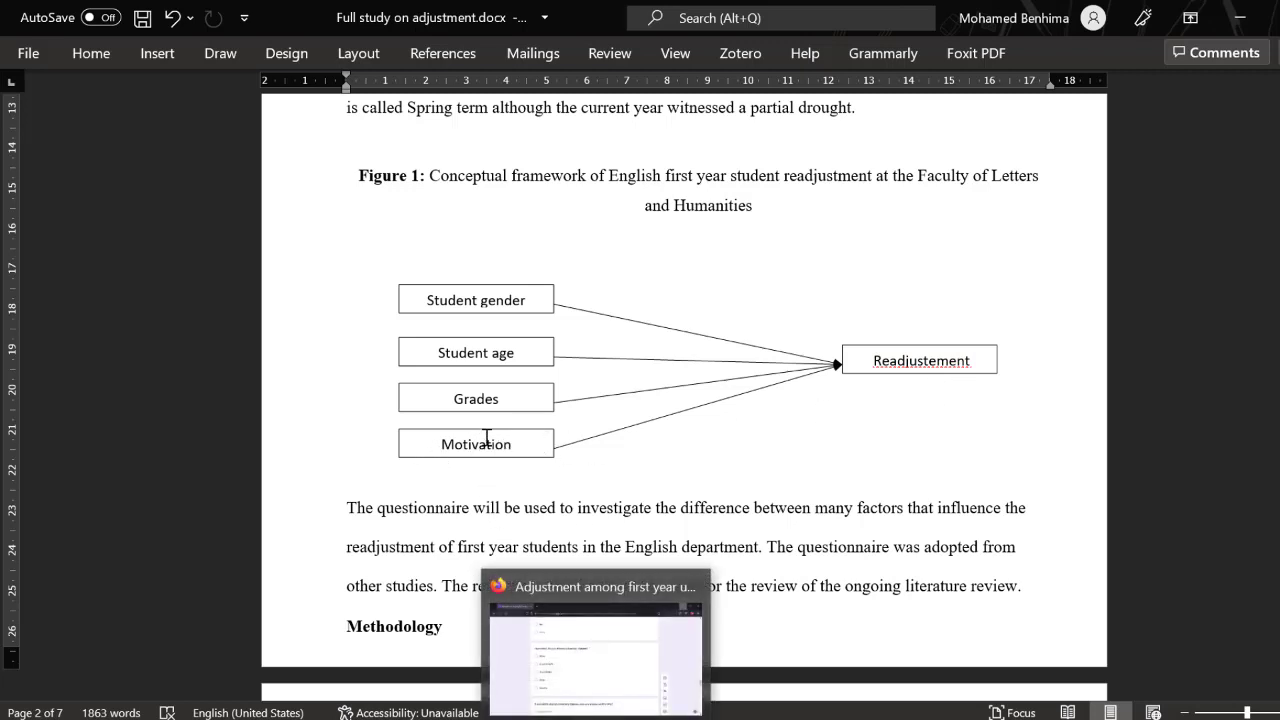
pyautogui.moveTo(524, 450); pyautogui.dragTo(452, 445)
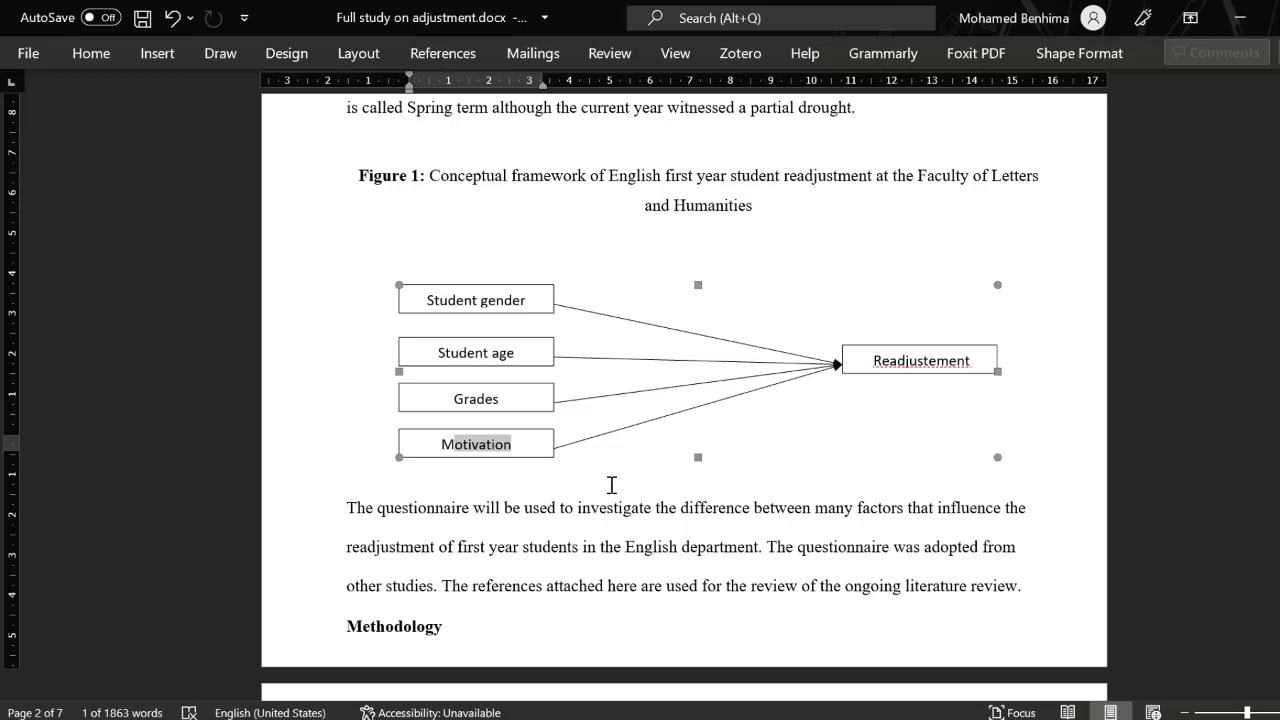
pyautogui.moveTo(853, 716)
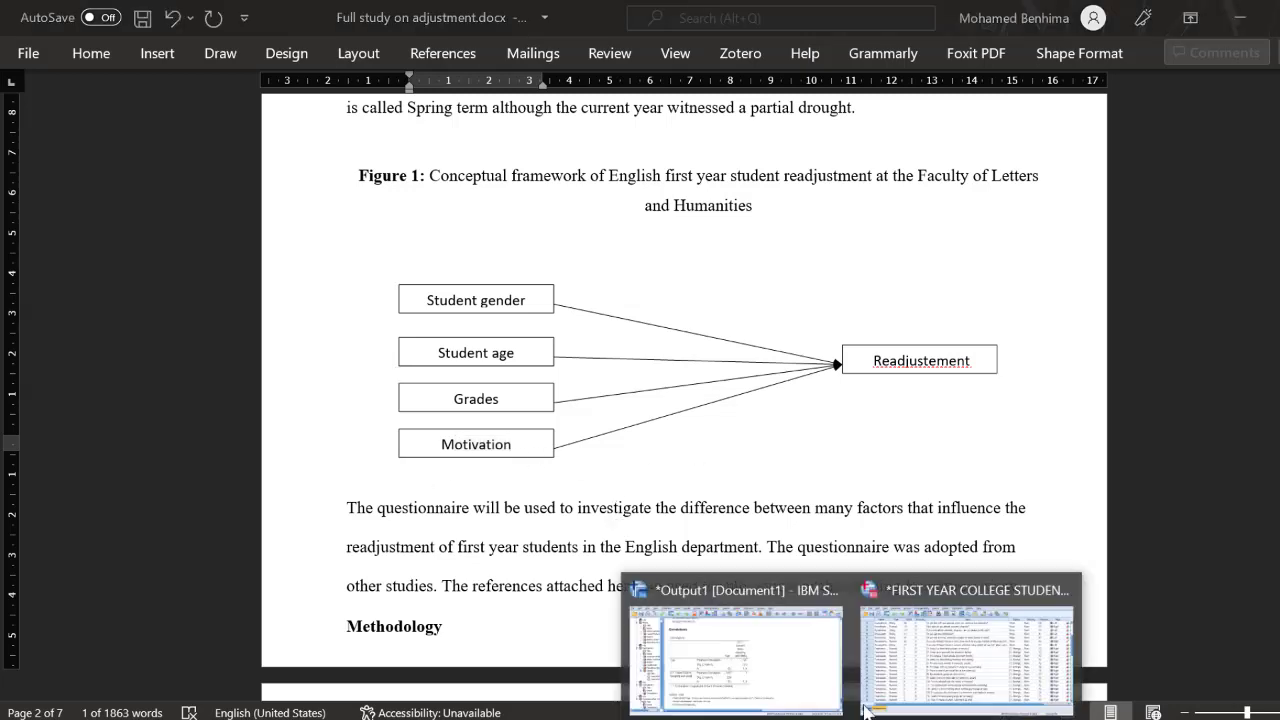
# - Switch to the SPSS Data Editor, set up a Means comparison and remove Gender from its layer variables
pyautogui.click(972, 648)
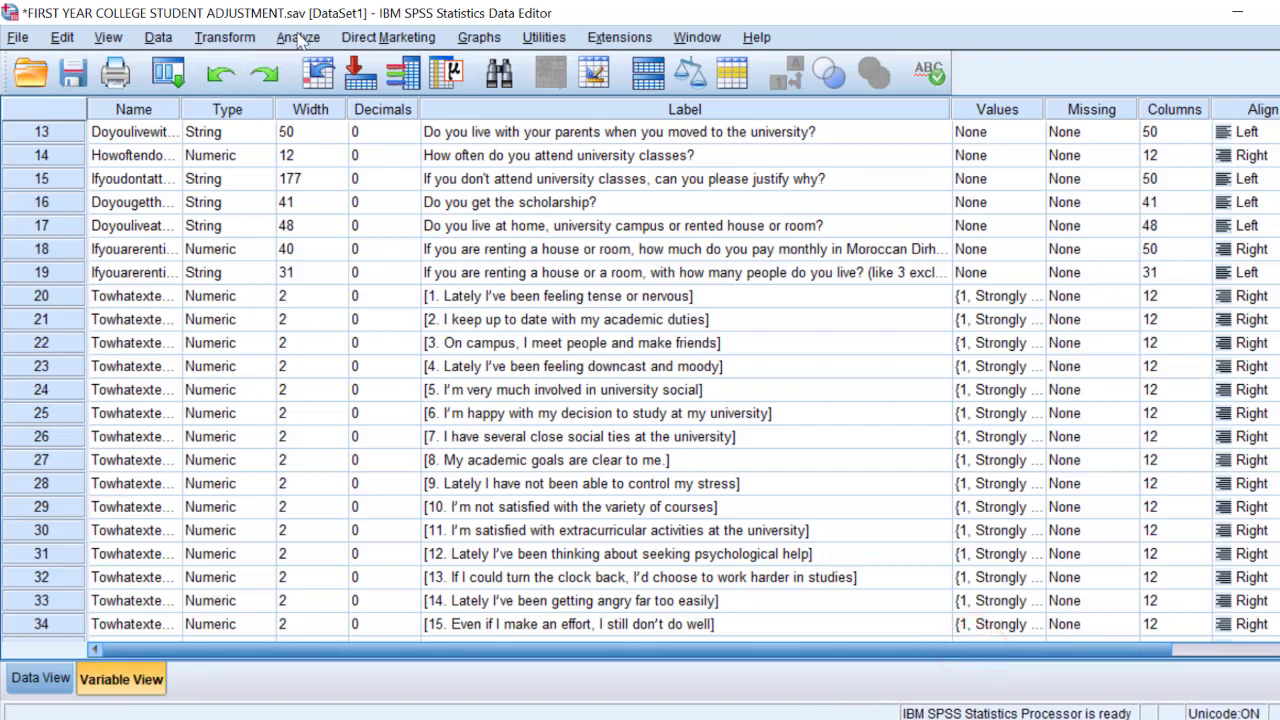
pyautogui.click(297, 38)
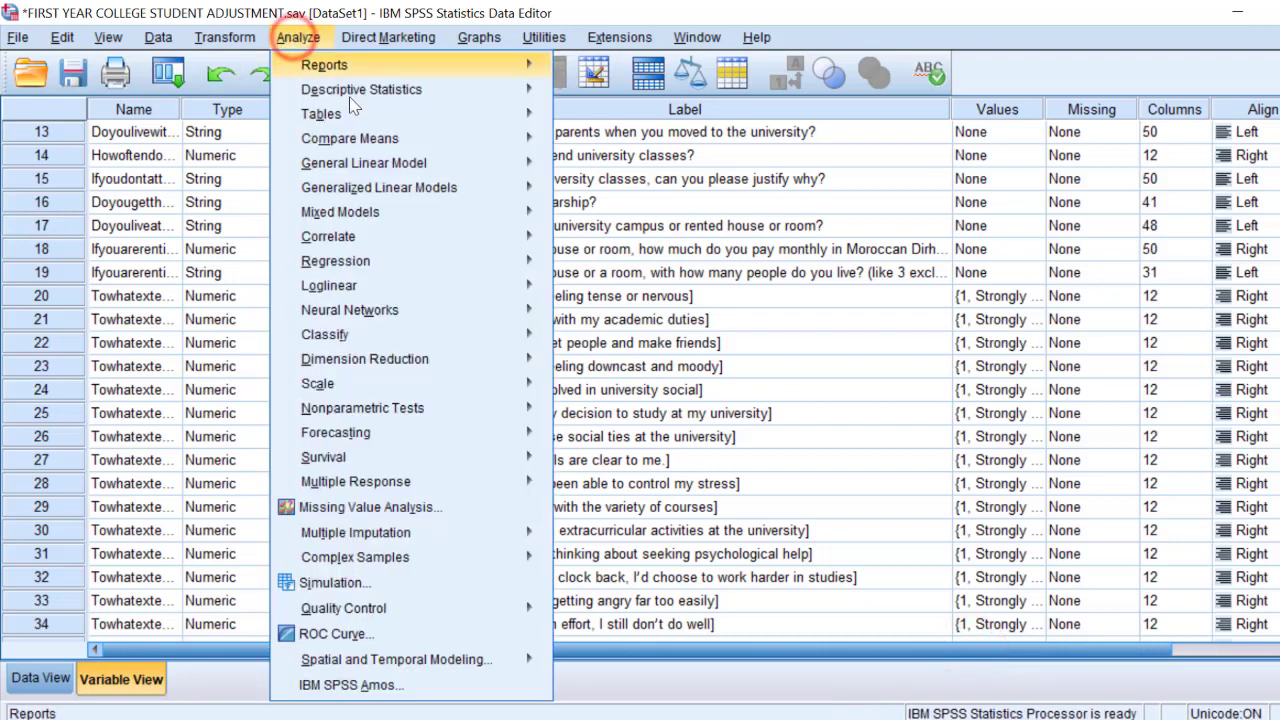
pyautogui.moveTo(350, 138)
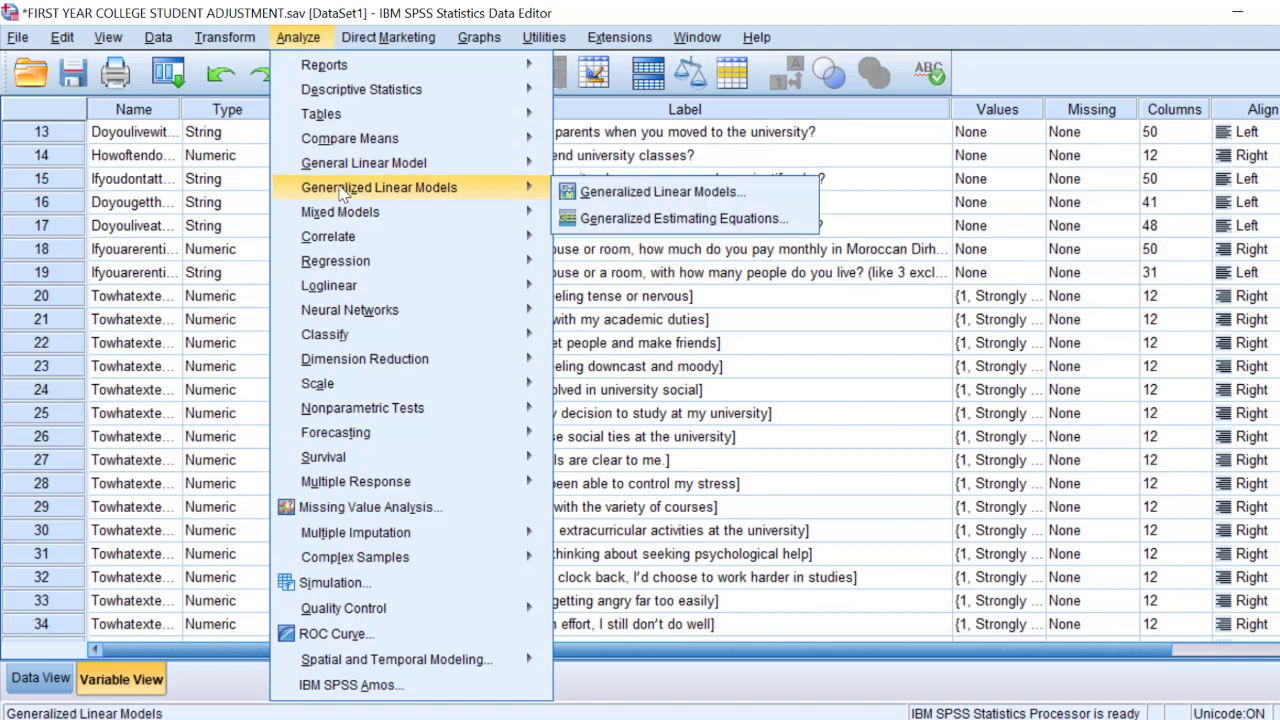
pyautogui.moveTo(327, 99)
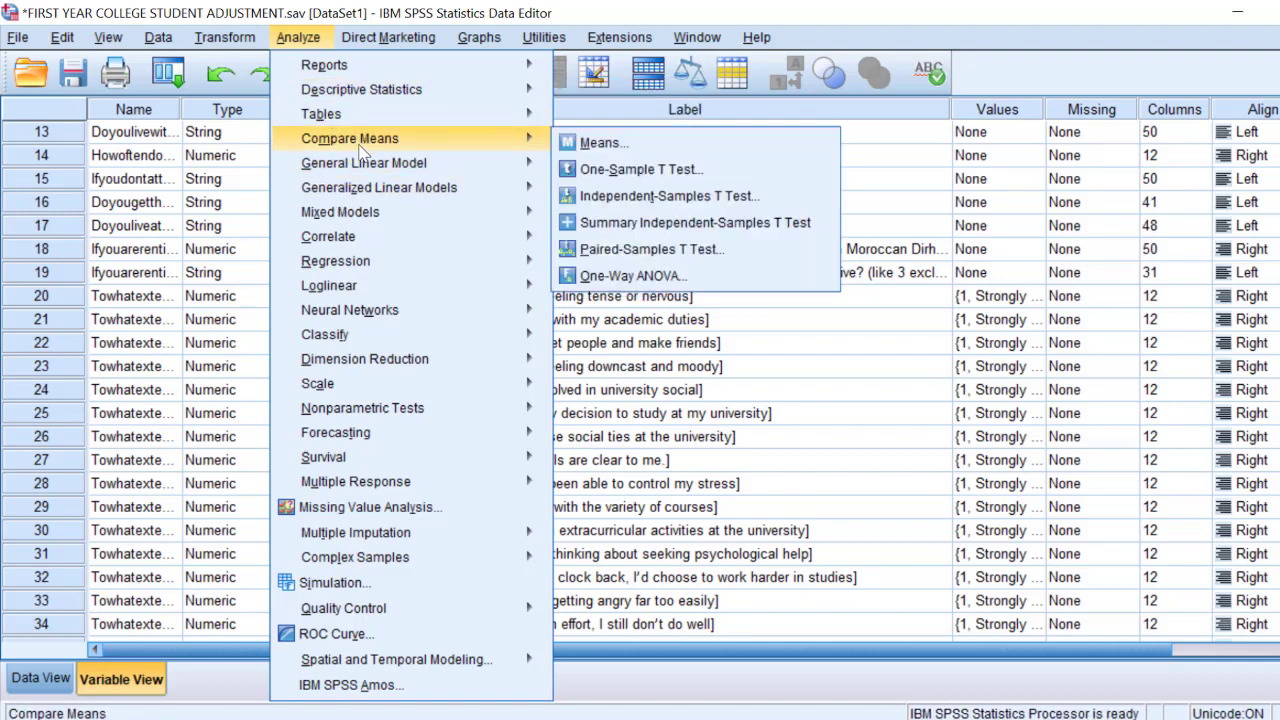
pyautogui.moveTo(350, 268)
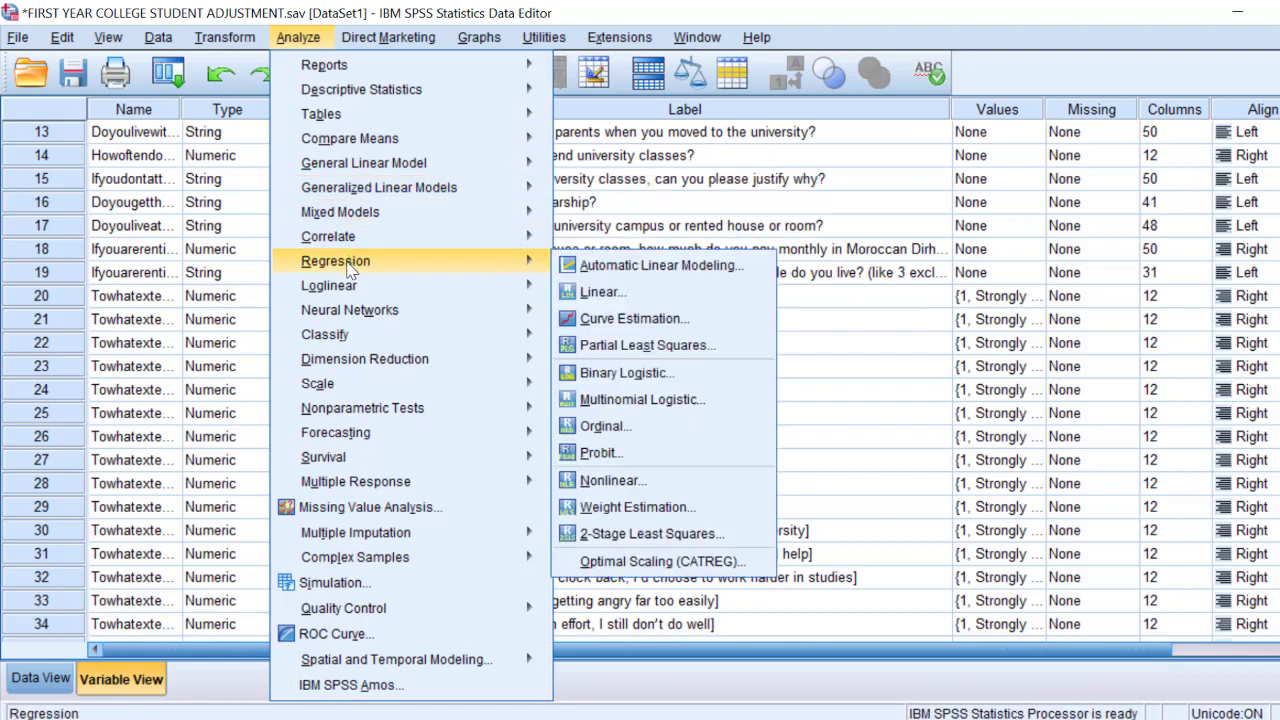
pyautogui.moveTo(360, 140)
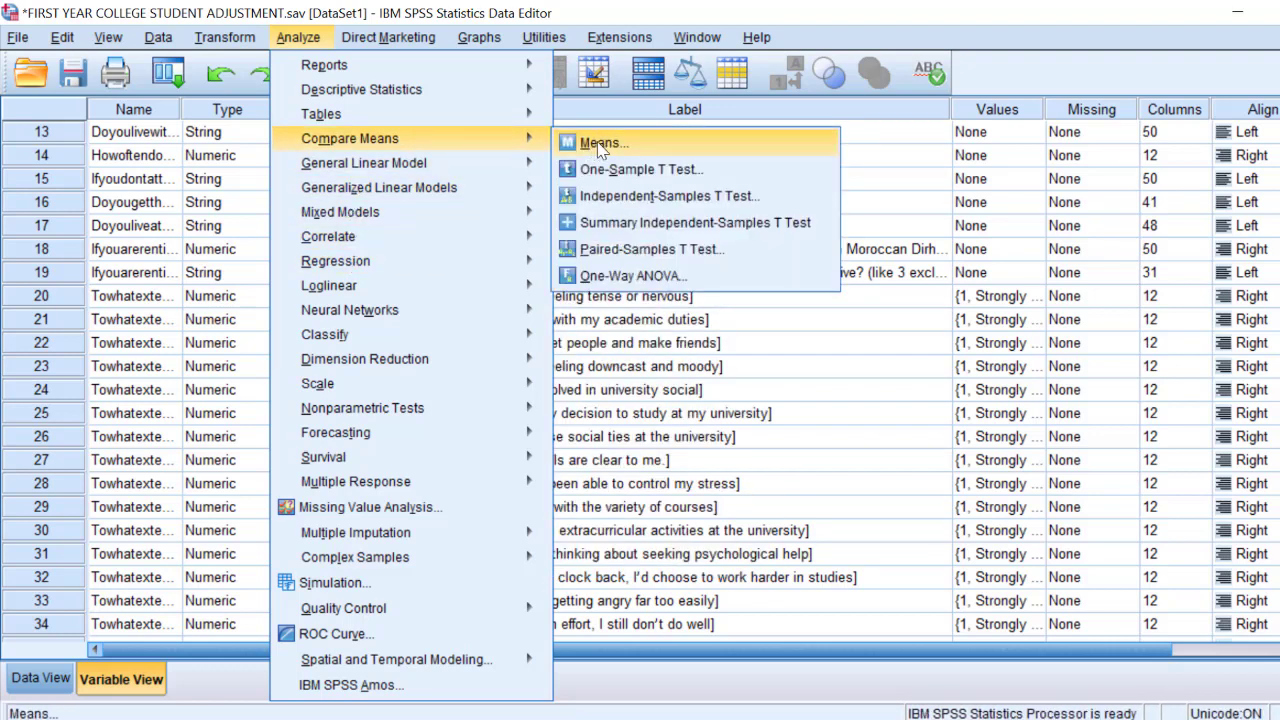
pyautogui.click(600, 146)
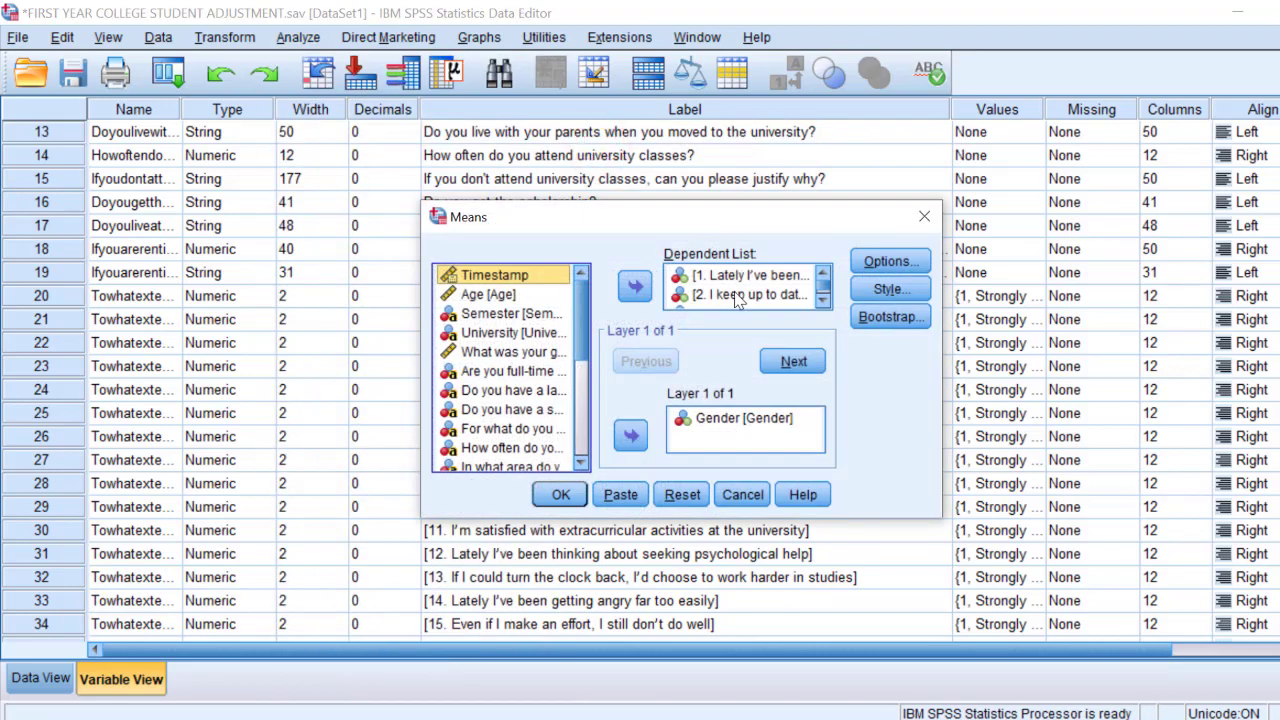
pyautogui.click(714, 420)
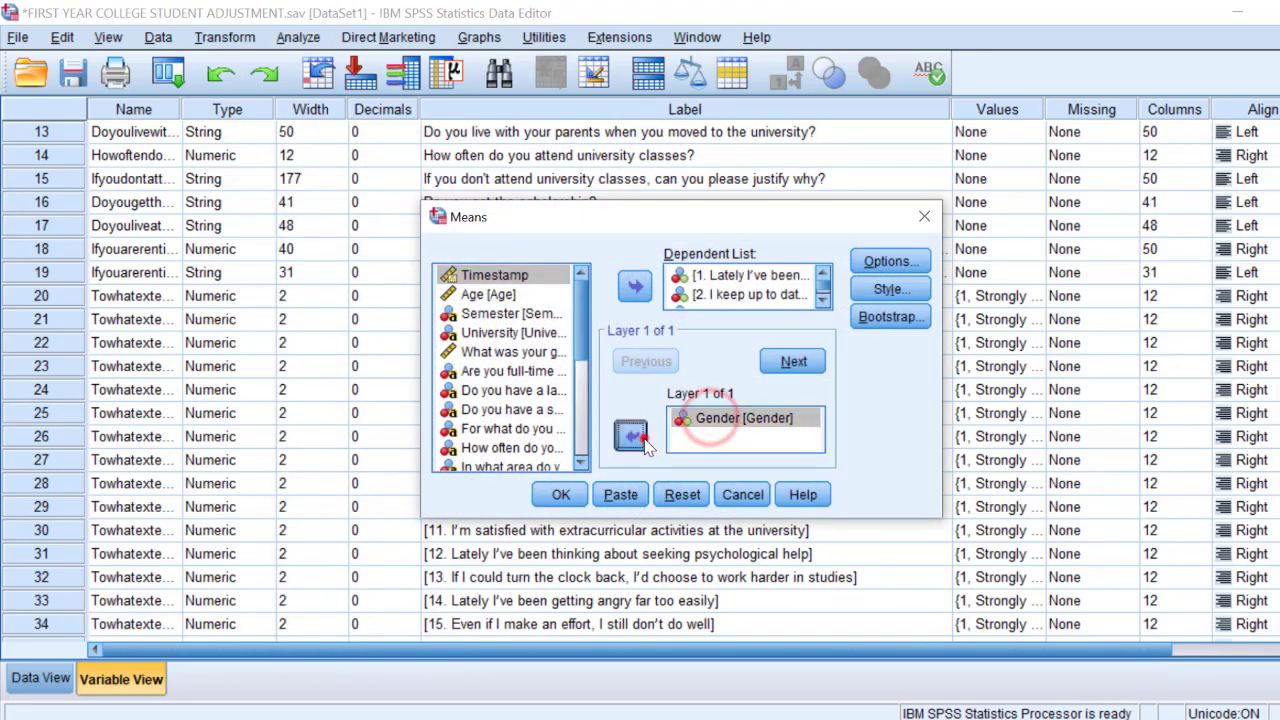
pyautogui.click(630, 435)
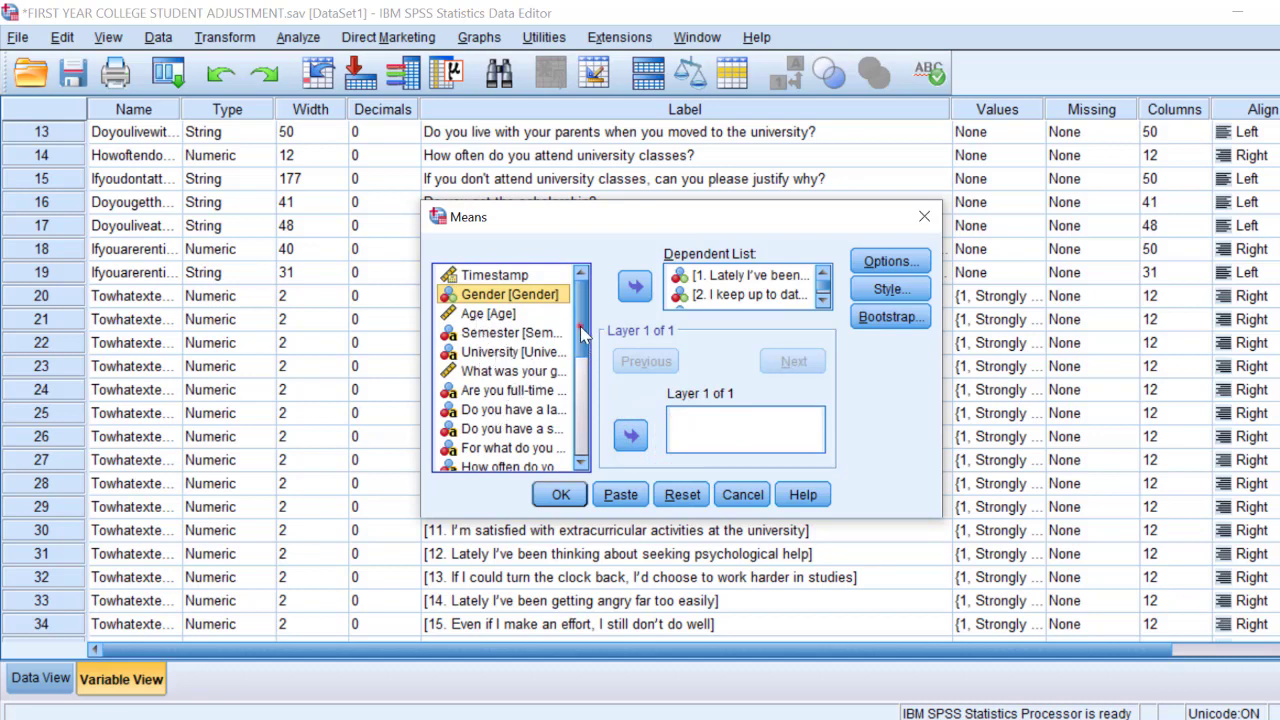
# - Widen the Means dialog and add "How often do you attend university classes?" as the layer variable
pyautogui.moveTo(580, 335); pyautogui.dragTo(583, 345)
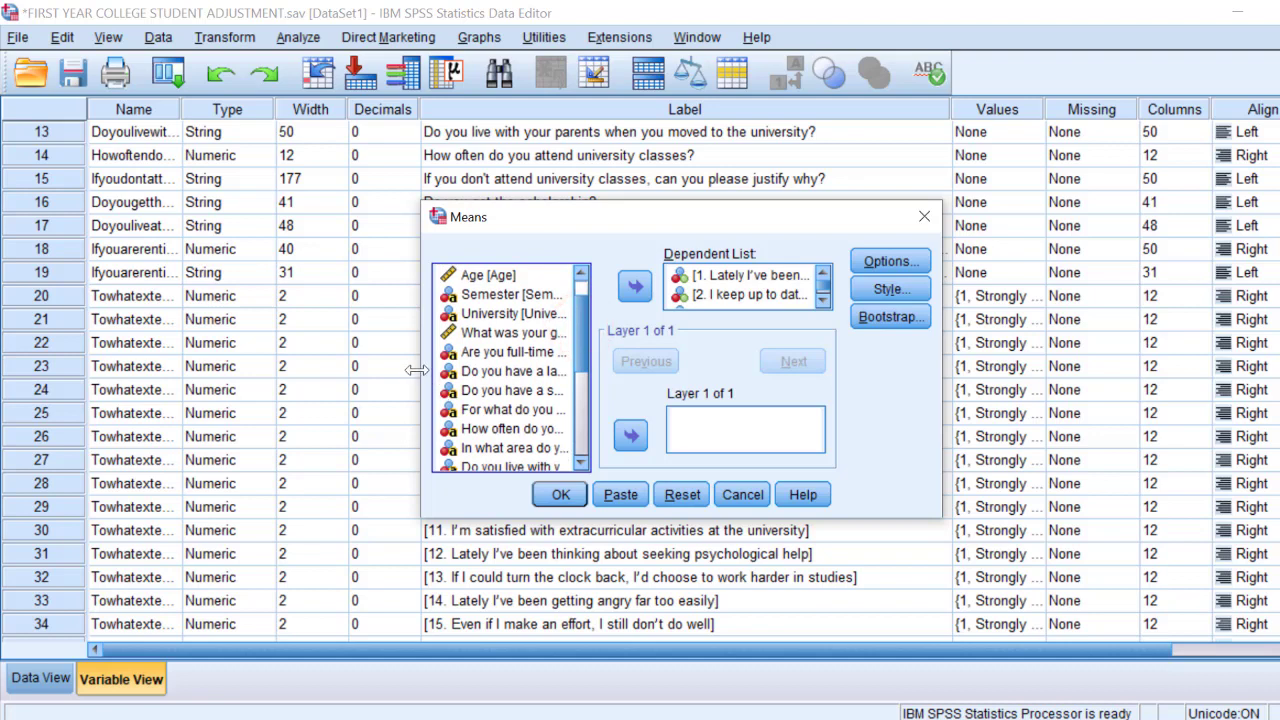
pyautogui.moveTo(416, 370); pyautogui.dragTo(172, 370)
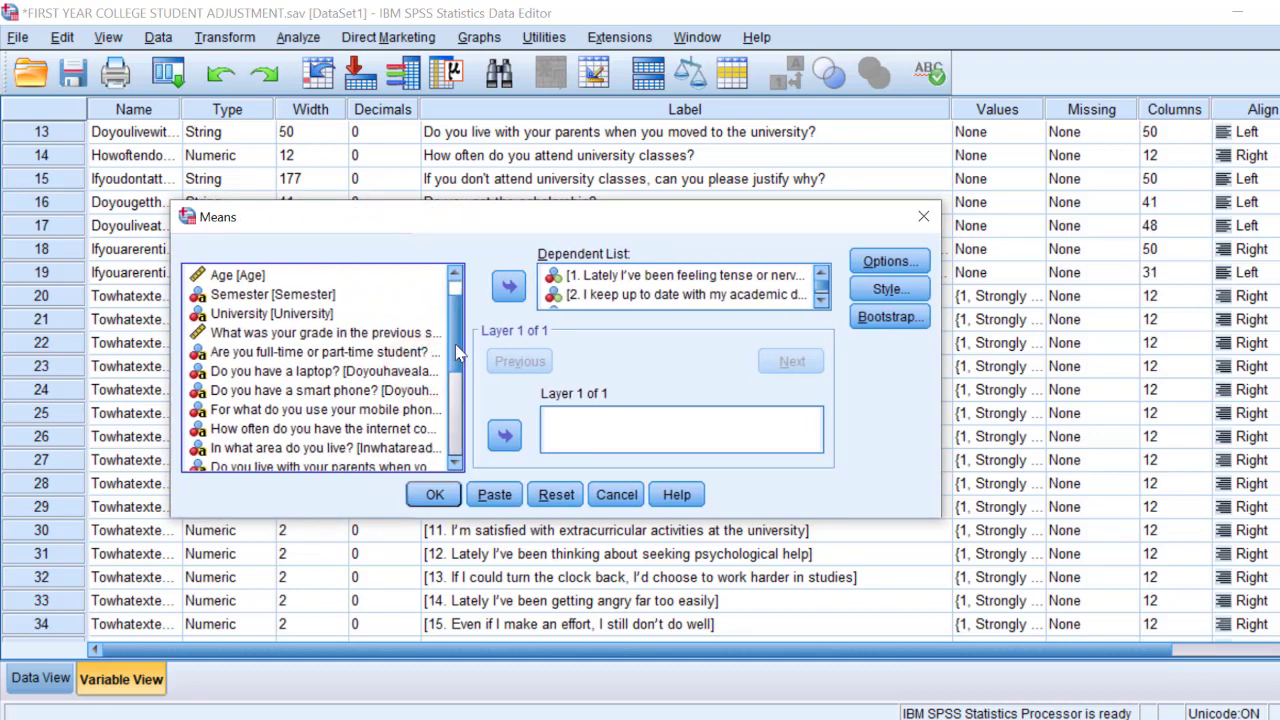
pyautogui.moveTo(456, 352); pyautogui.dragTo(459, 373)
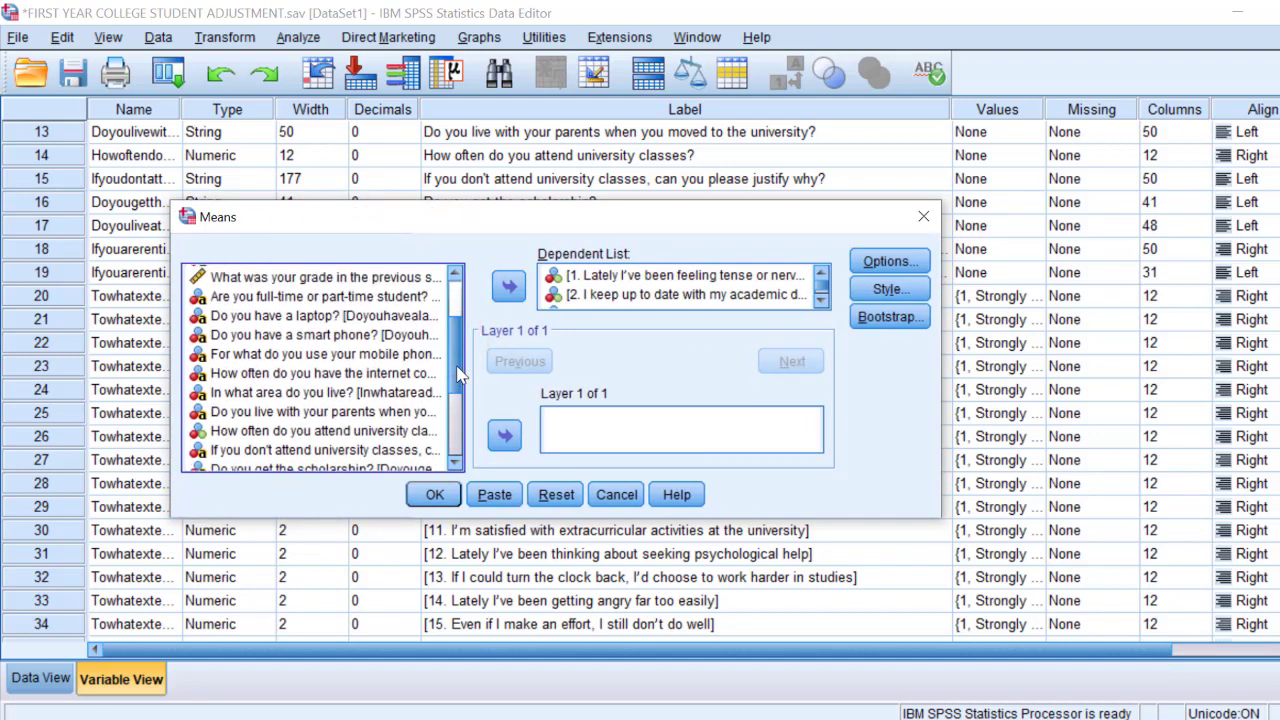
pyautogui.click(367, 373)
pyautogui.click(302, 393)
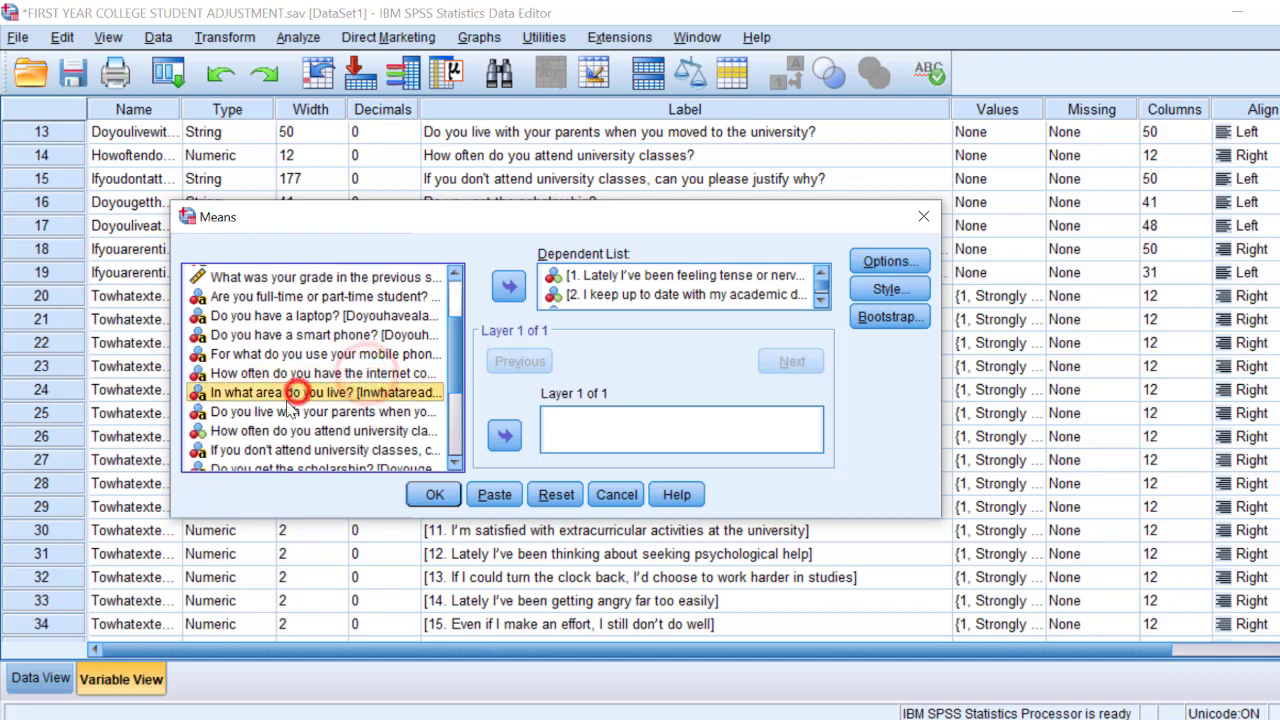
pyautogui.click(271, 411)
pyautogui.moveTo(452, 358); pyautogui.dragTo(454, 364)
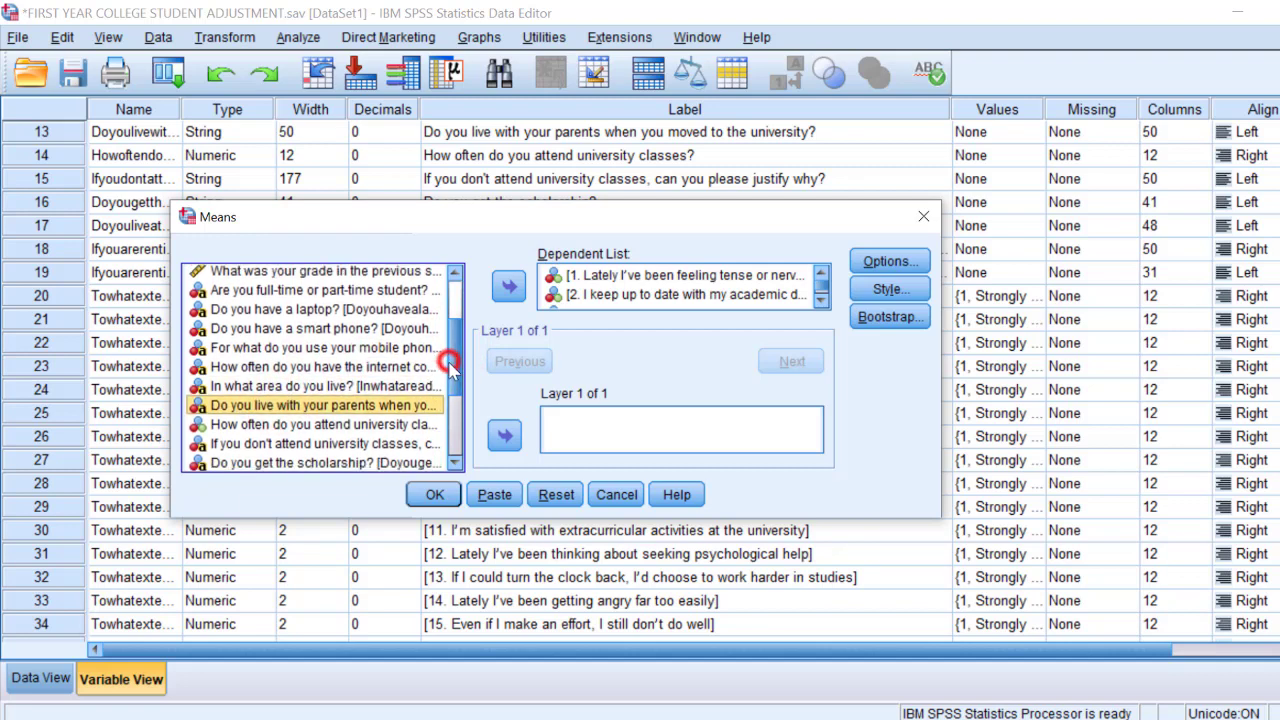
pyautogui.click(368, 424)
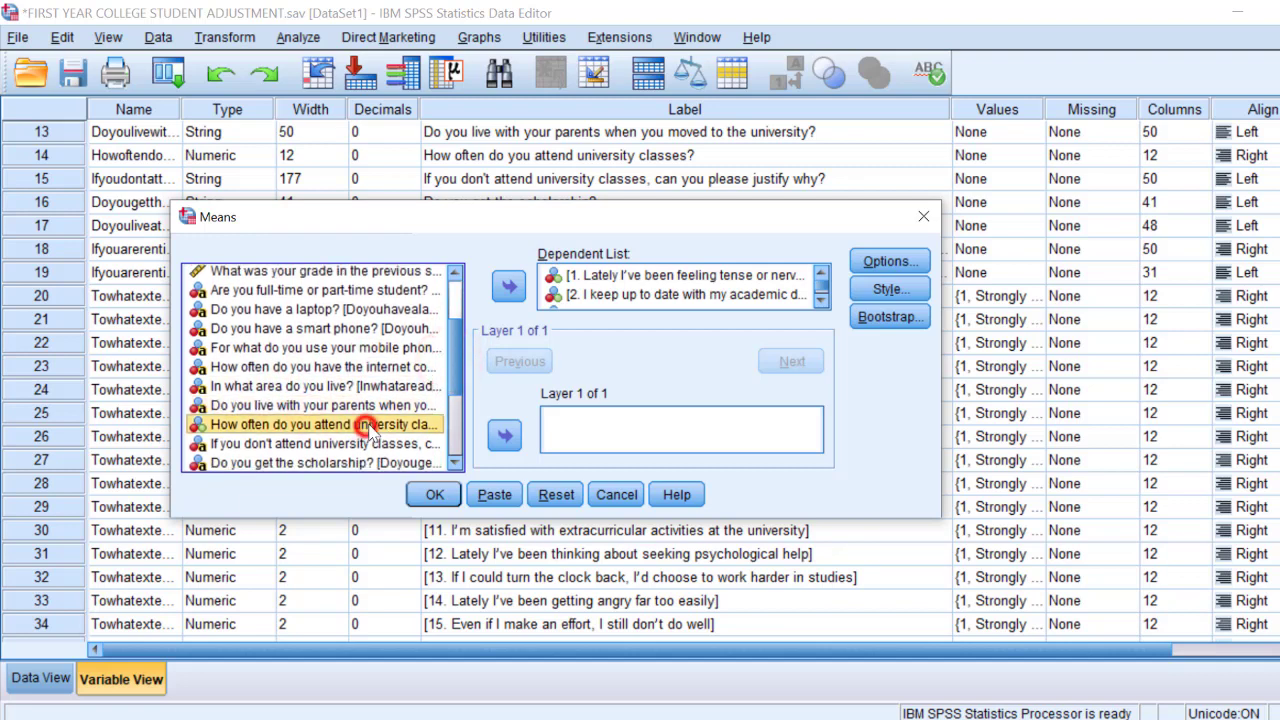
pyautogui.click(505, 434)
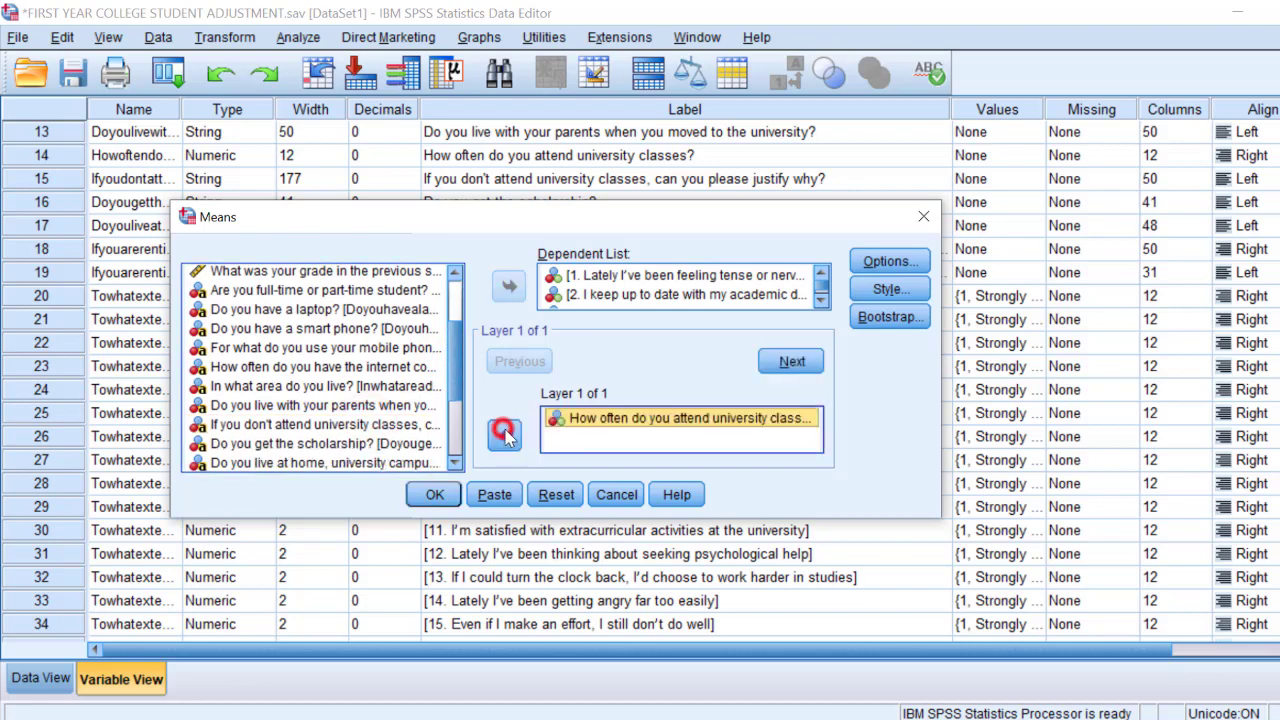
# - Run the Means comparison by class attendance, keeping the selected cell statistics, ANOVA table and linearity test, and review the logged syntax
pyautogui.click(890, 262)
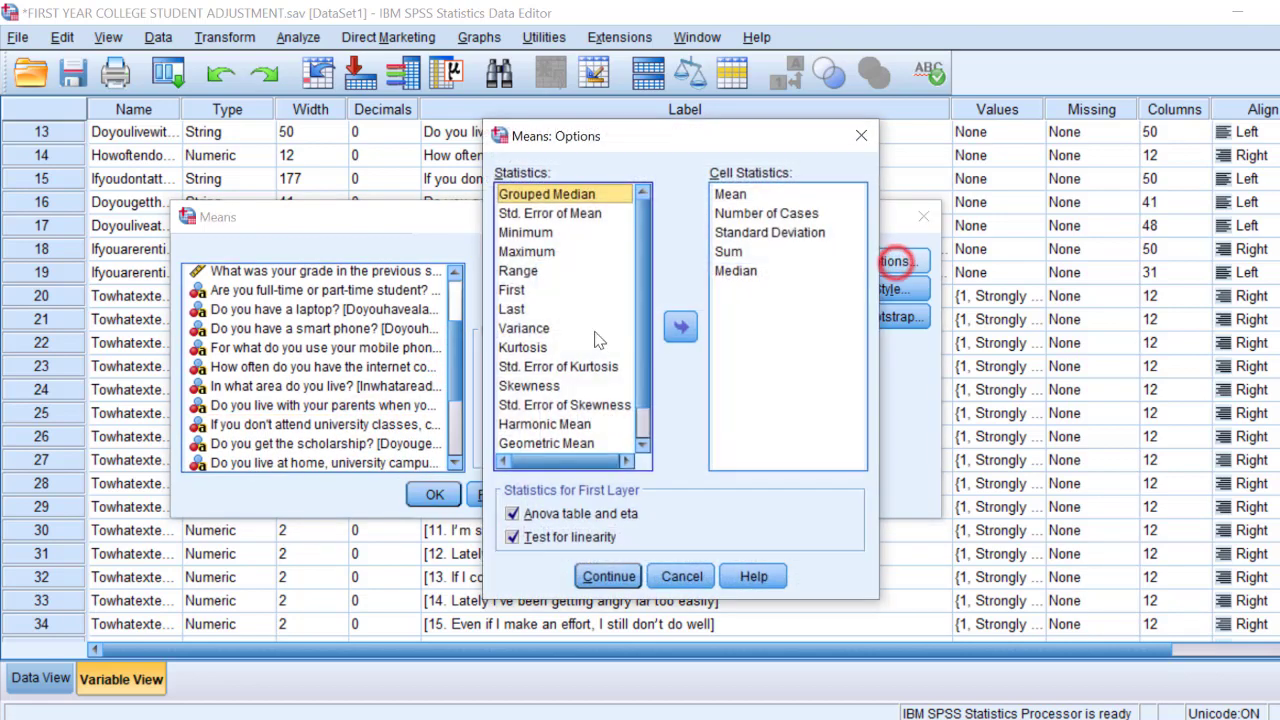
pyautogui.click(607, 576)
pyautogui.click(434, 494)
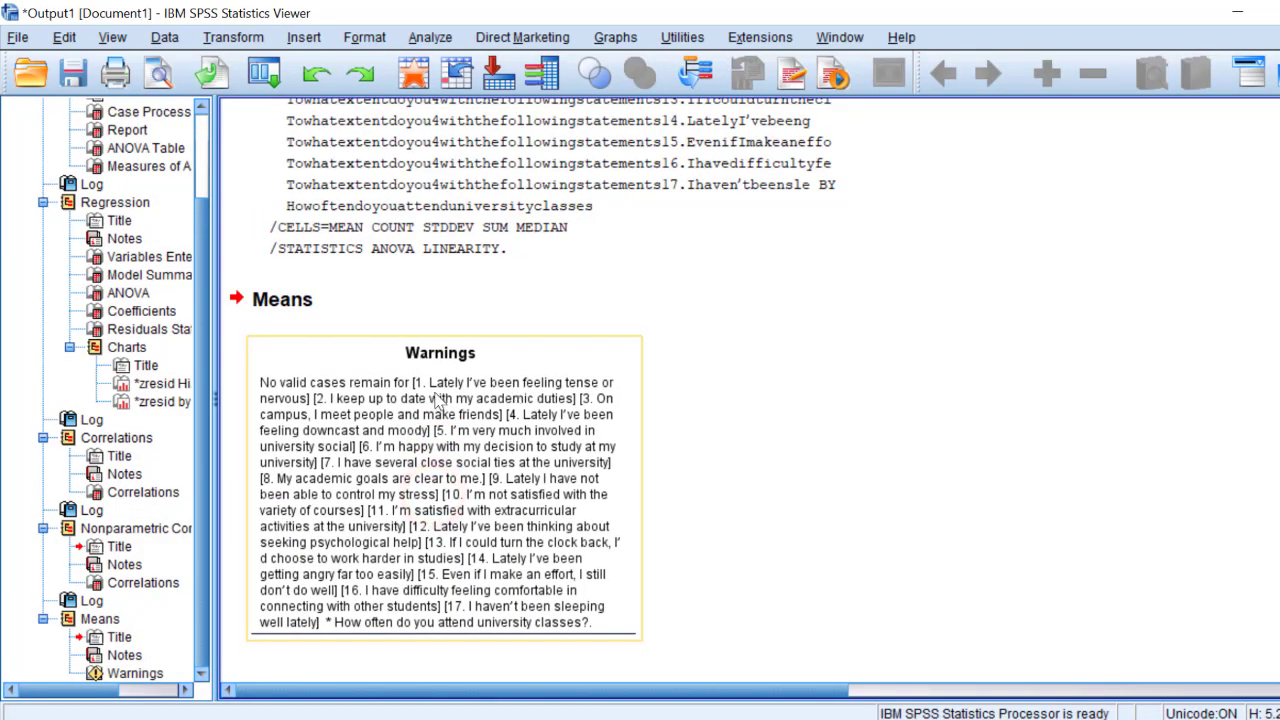
pyautogui.scroll(5, 288, 375)
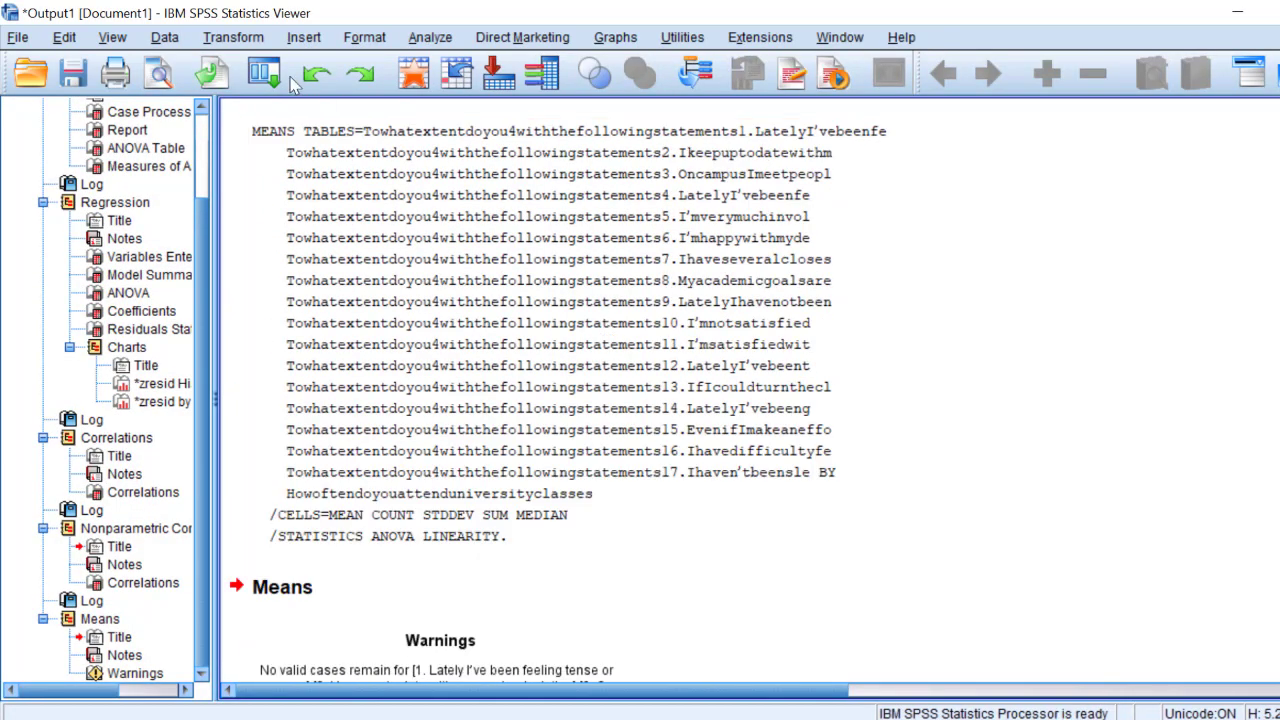
pyautogui.click(428, 40)
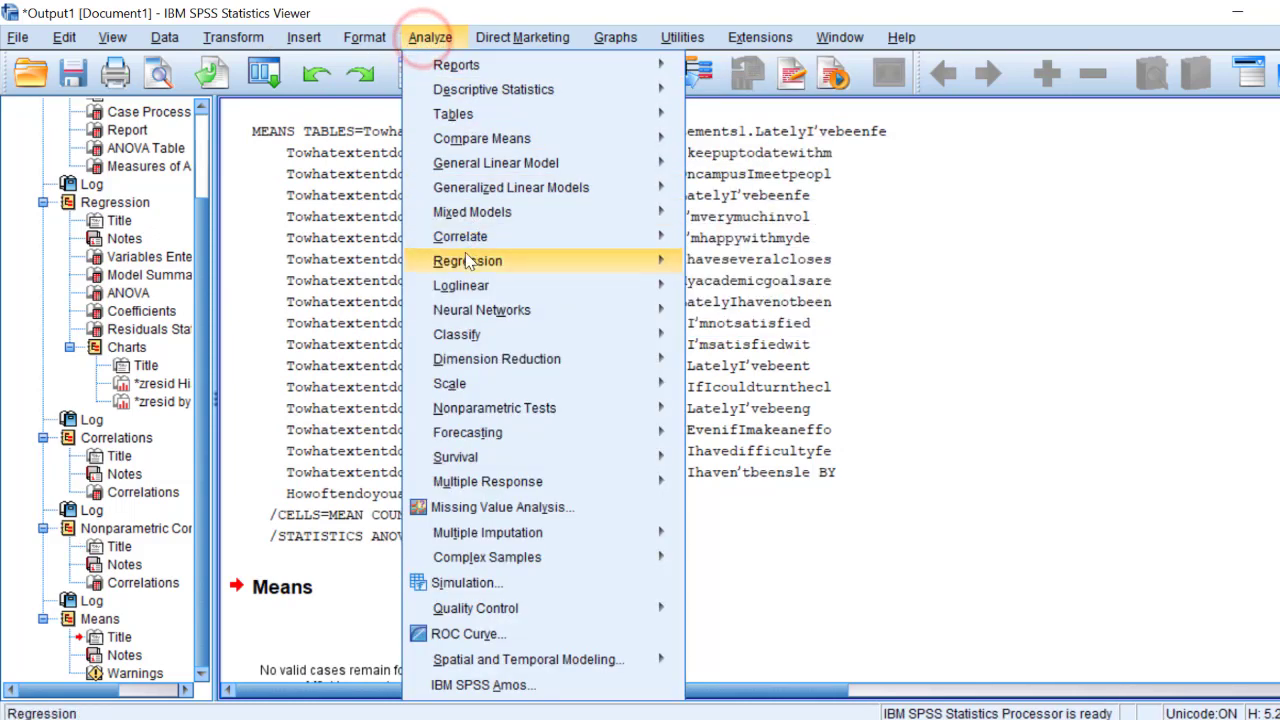
pyautogui.moveTo(473, 142)
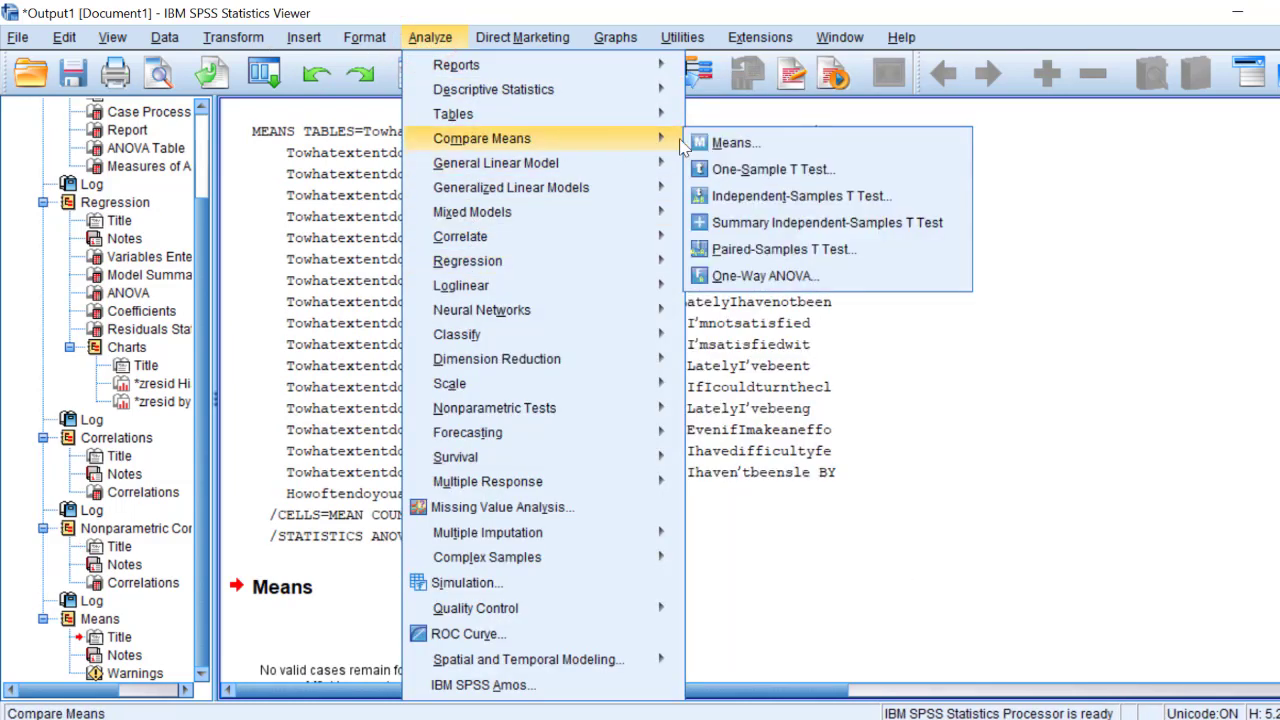
pyautogui.click(740, 276)
pyautogui.click(598, 333)
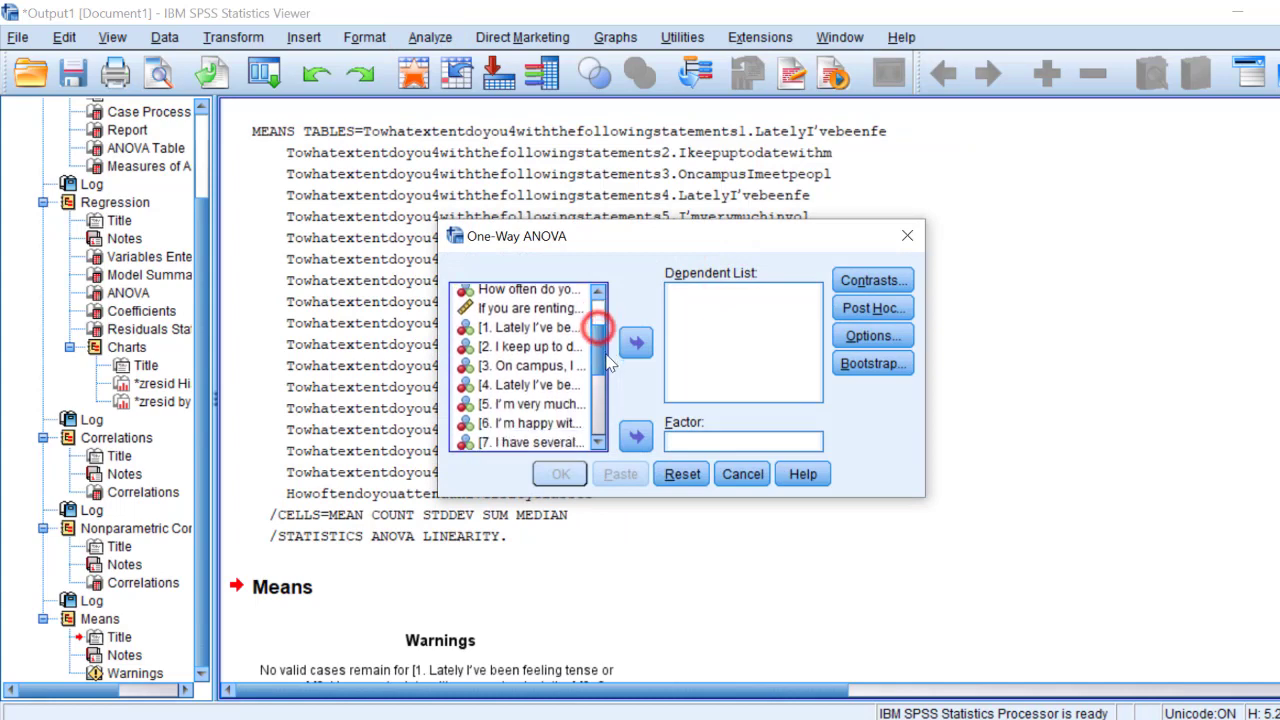
pyautogui.click(907, 235)
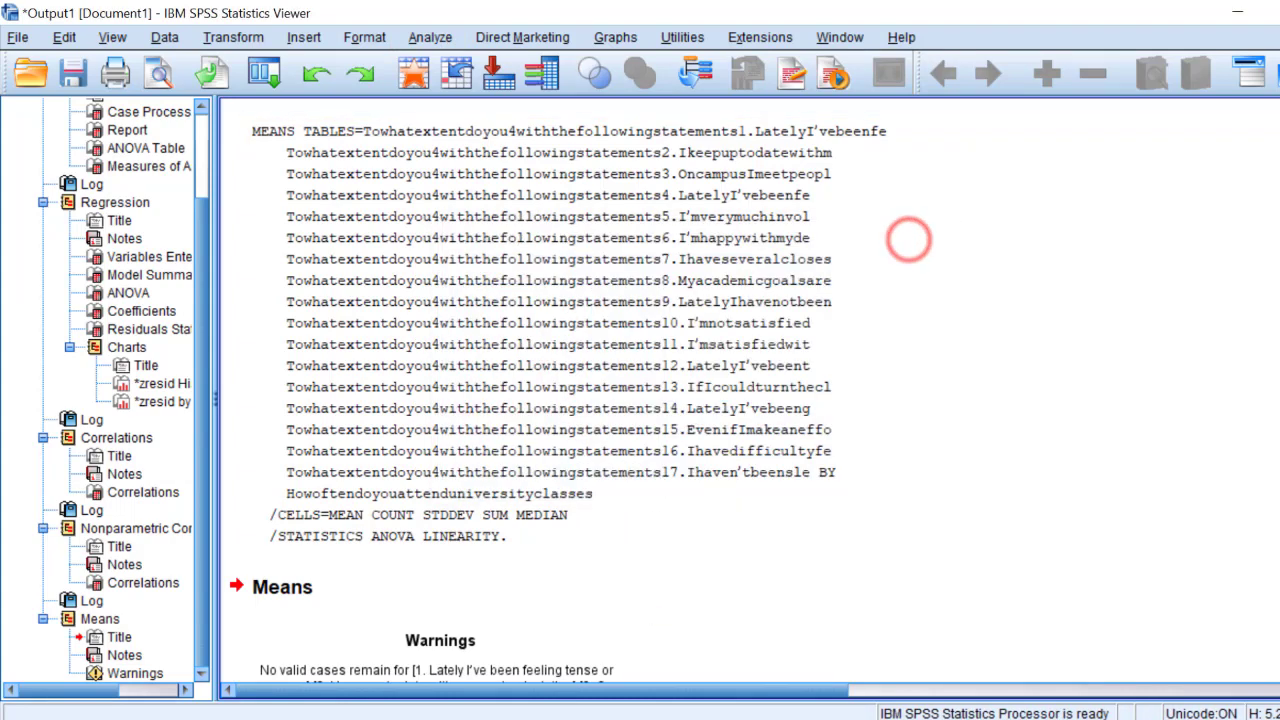
# - In the Data Editor, give "How often do you attend university classes?" the value labels 1 = "1" through 5 = "5"
pyautogui.click(943, 622)
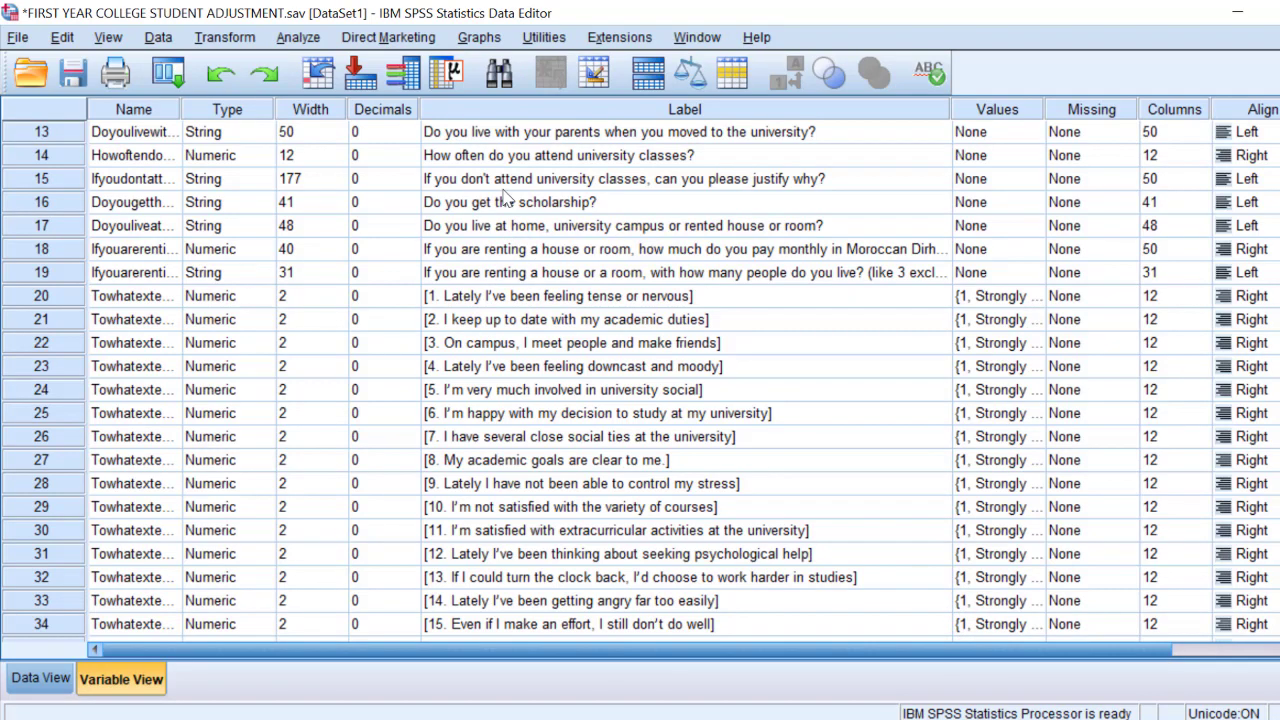
pyautogui.click(1014, 158)
pyautogui.click(1036, 158)
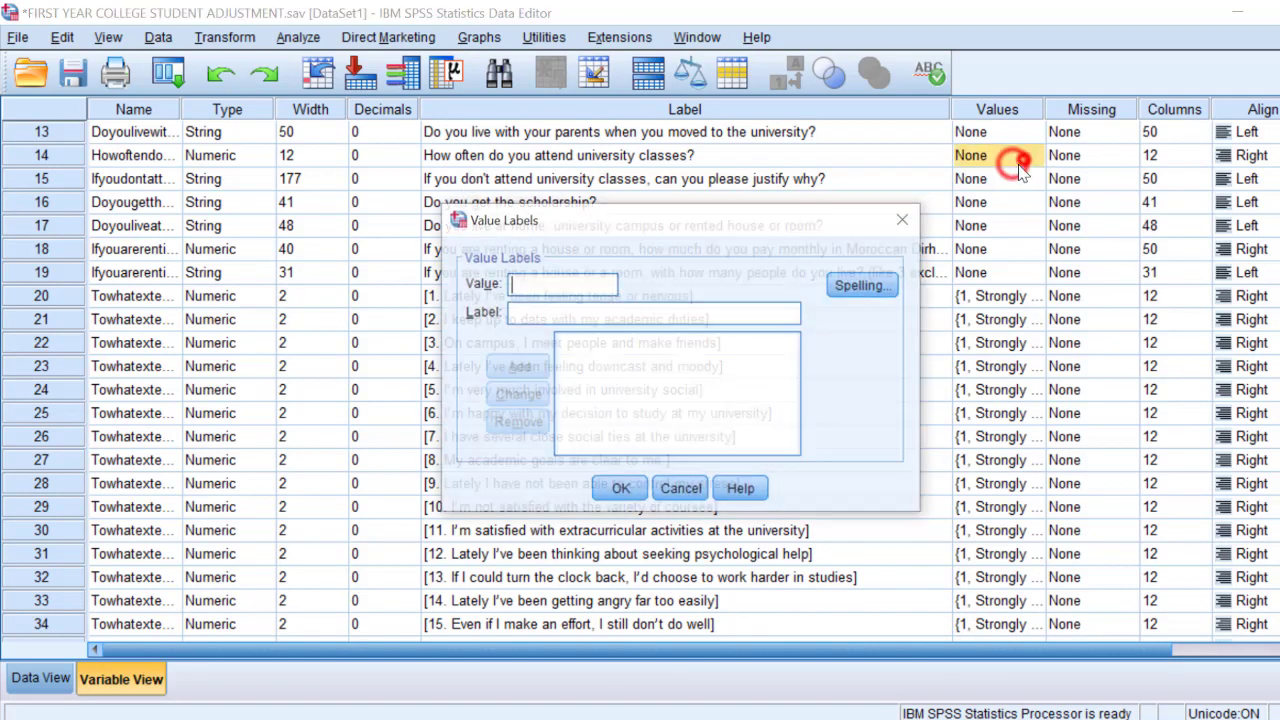
pyautogui.click(560, 285)
pyautogui.write('1')
pyautogui.click(528, 313)
pyautogui.write('1')
pyautogui.click(518, 367)
pyautogui.click(528, 285)
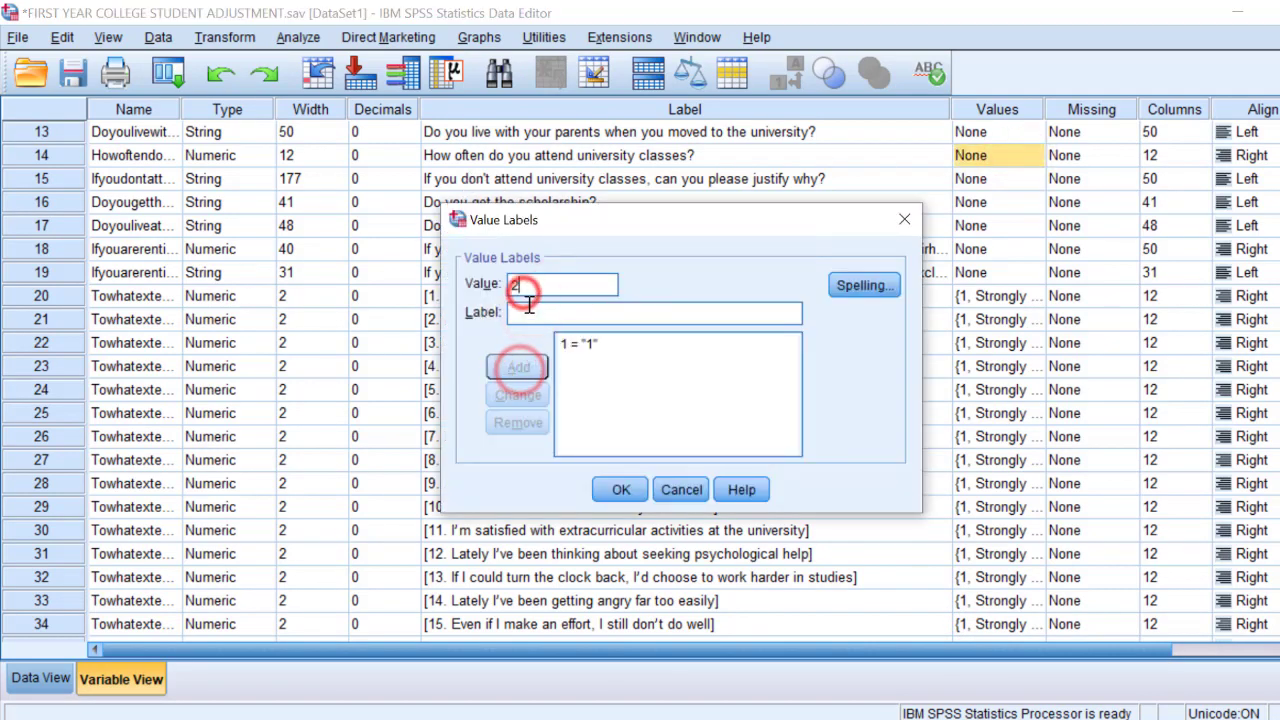
pyautogui.write('2')
pyautogui.click(529, 313)
pyautogui.write('2')
pyautogui.click(518, 367)
pyautogui.write('3')
pyautogui.click(529, 313)
pyautogui.write('3')
pyautogui.click(518, 367)
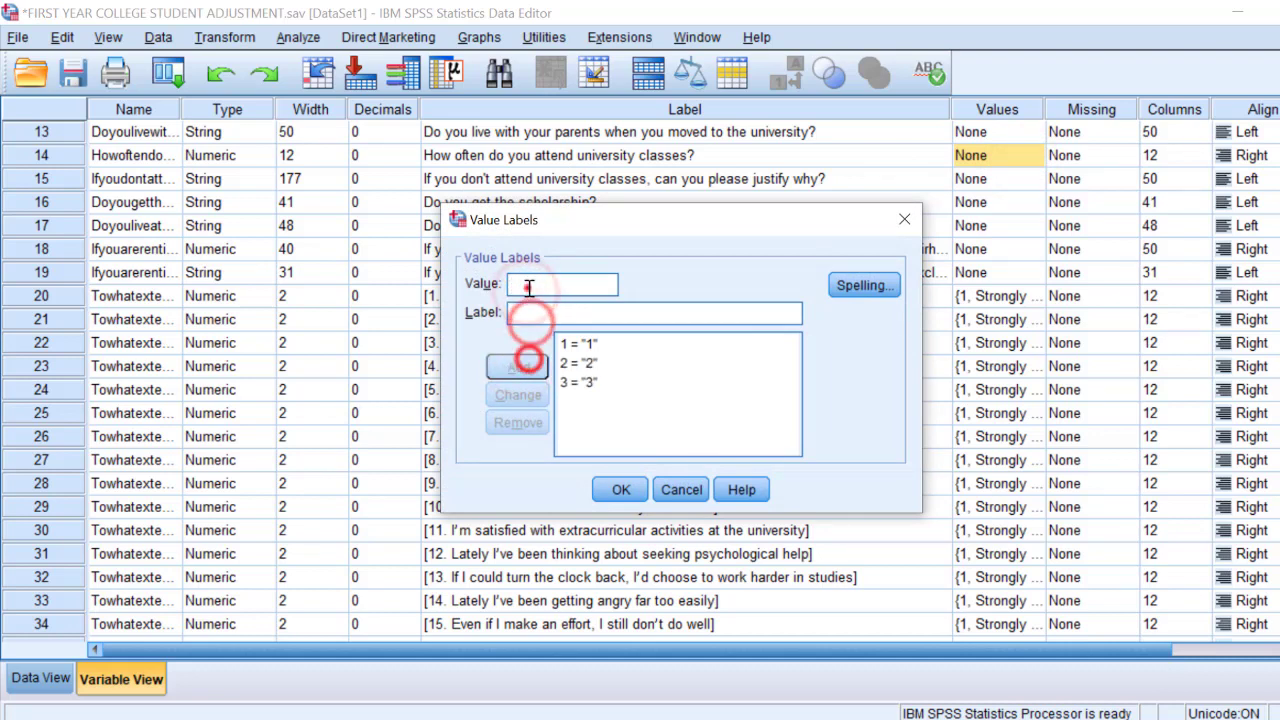
pyautogui.write('4')
pyautogui.click(529, 313)
pyautogui.write('4')
pyautogui.click(518, 367)
pyautogui.click(528, 285)
pyautogui.write('5')
pyautogui.click(529, 313)
pyautogui.write('5')
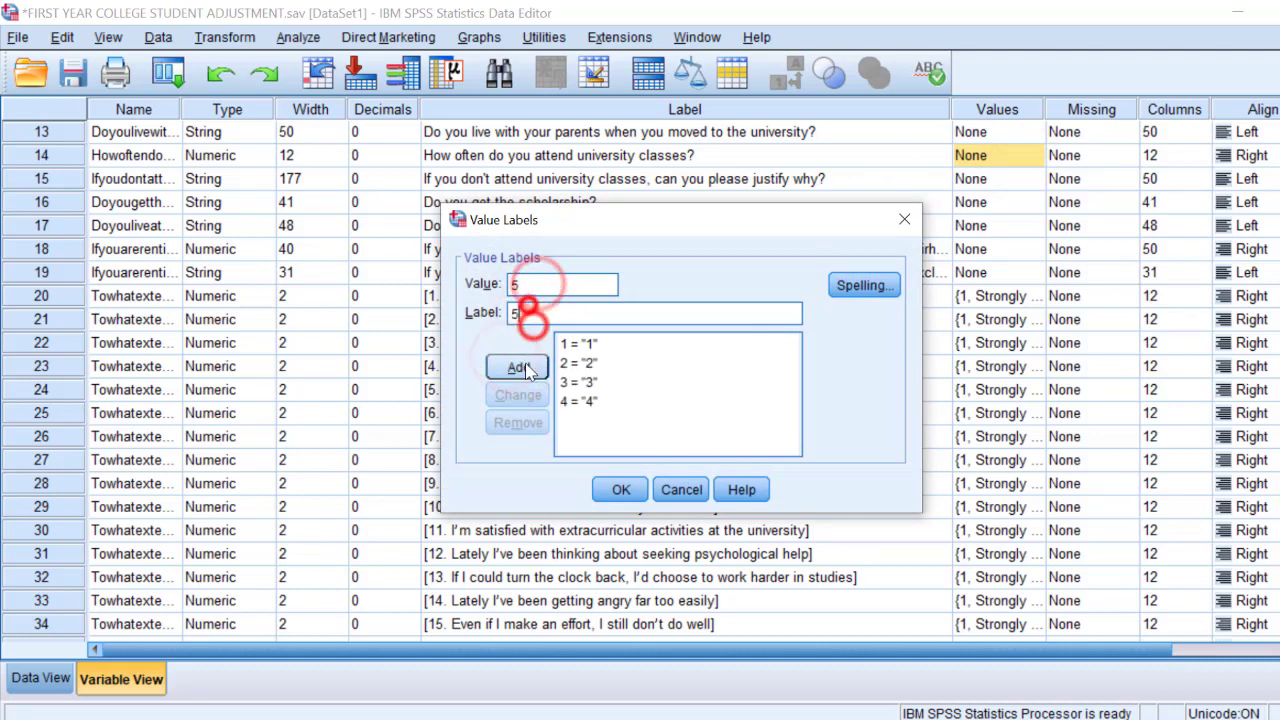
pyautogui.click(518, 367)
pyautogui.click(612, 489)
# - Rerun the Means comparison of the adjustment items by class attendance and return to the Data Editor
pyautogui.click(298, 37)
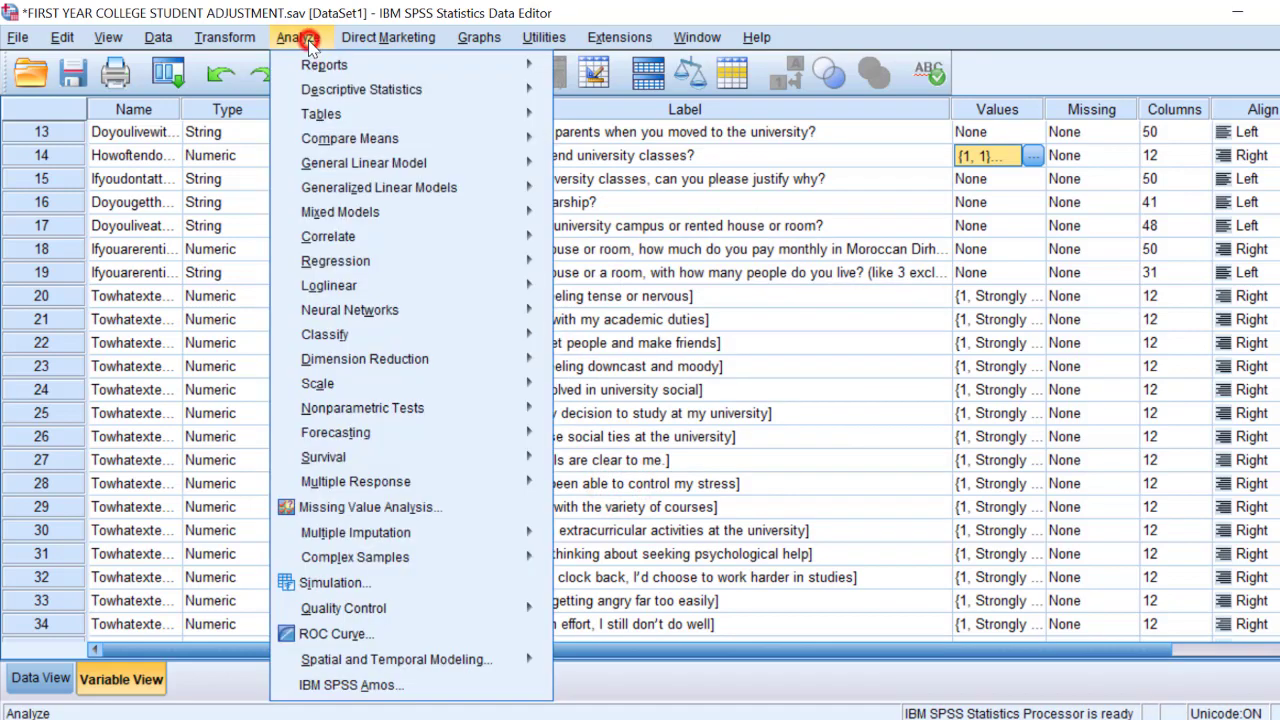
pyautogui.moveTo(378, 145)
pyautogui.click(565, 138)
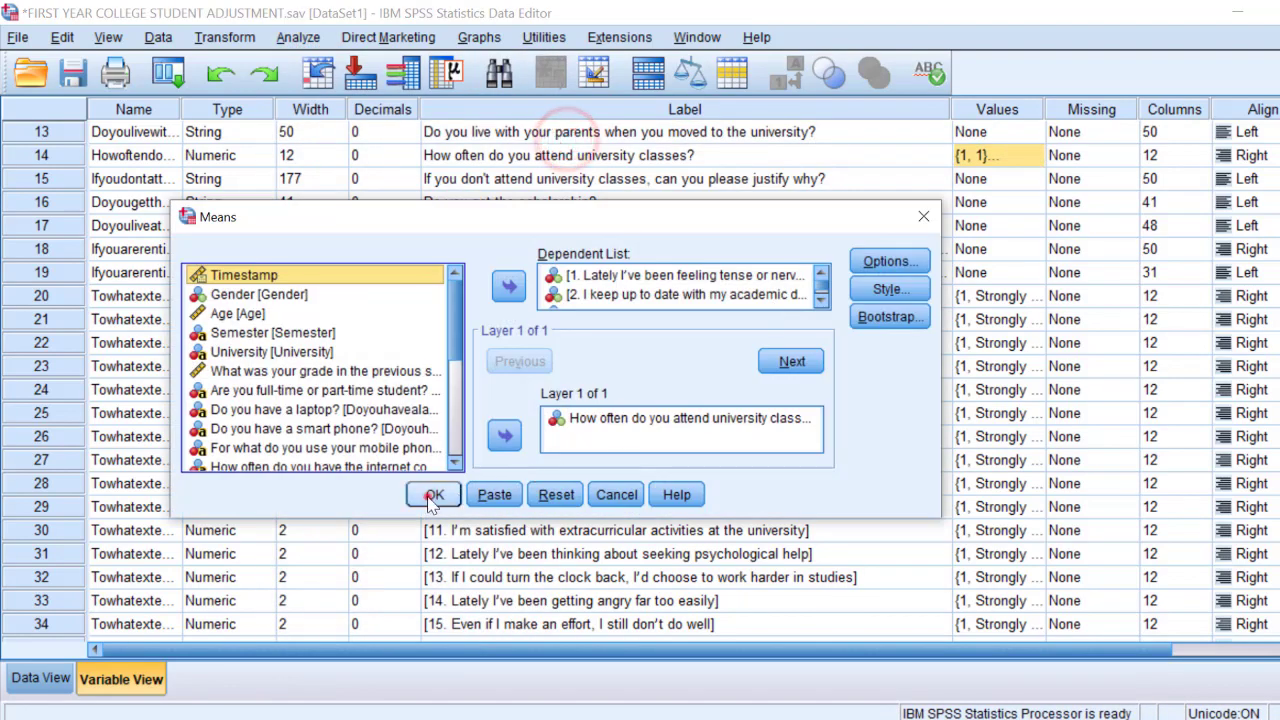
pyautogui.click(432, 498)
pyautogui.click(430, 38)
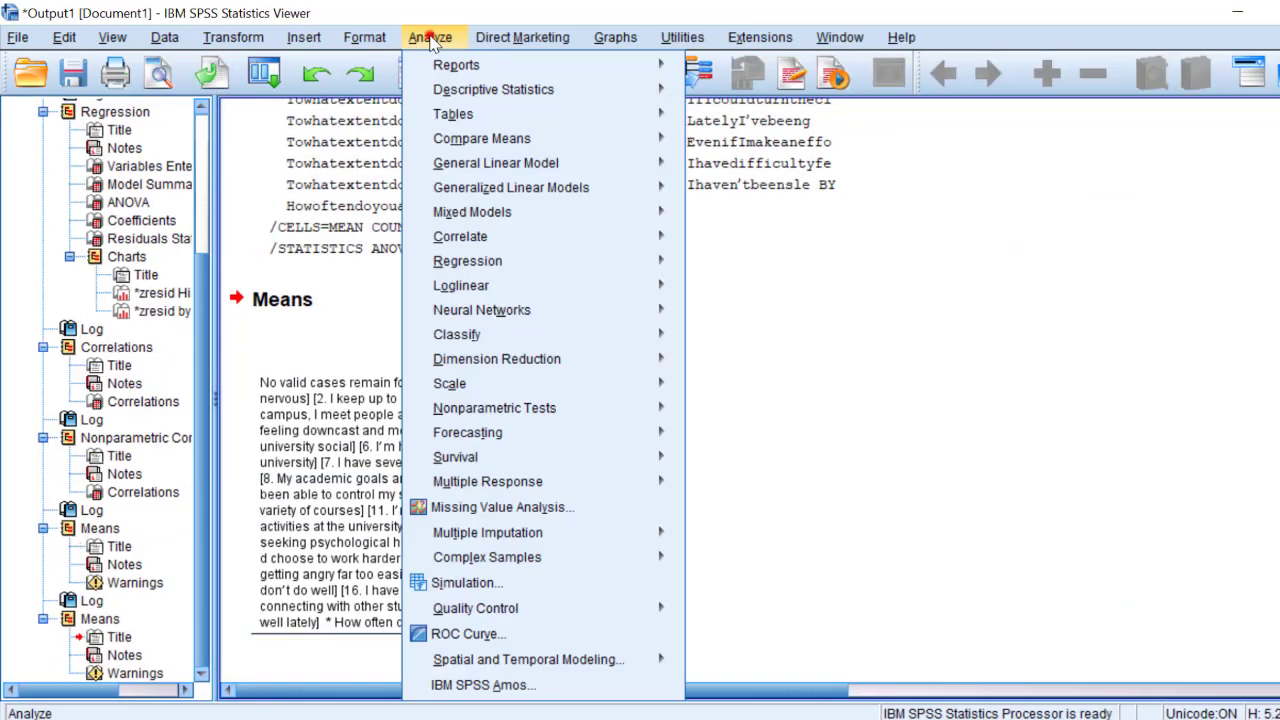
pyautogui.click(1237, 12)
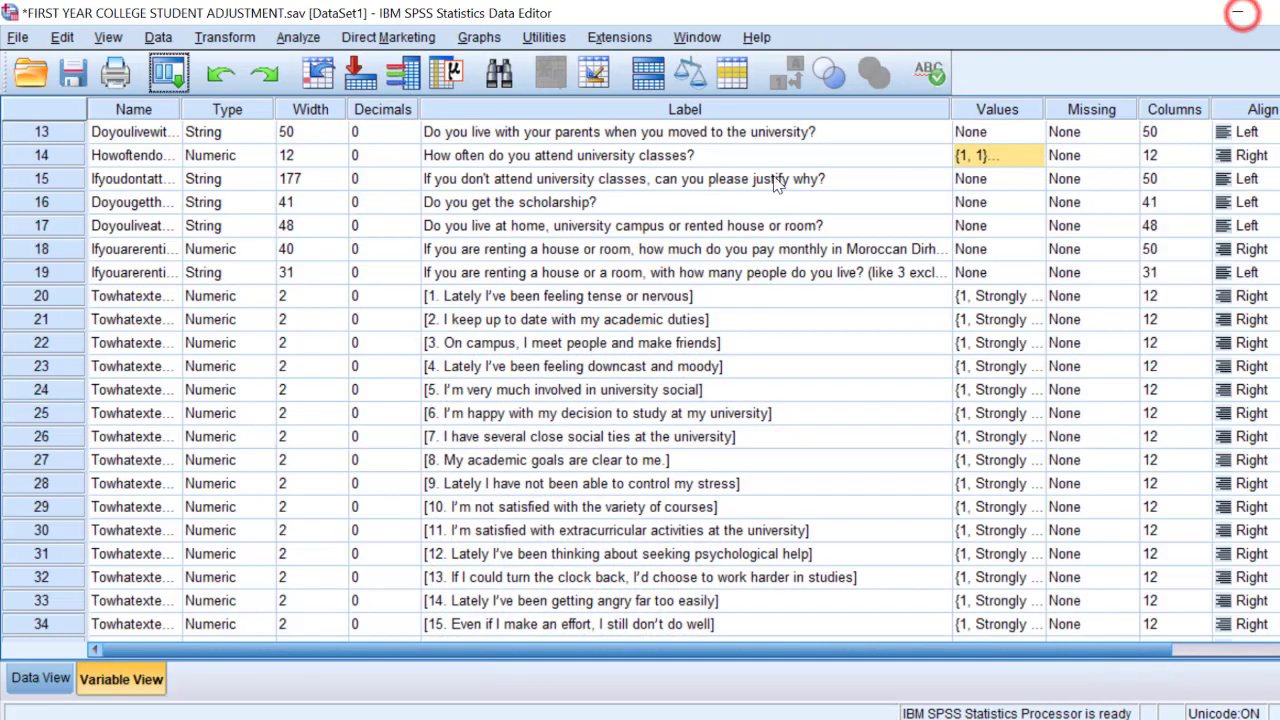
# - Set the variable type of "How often do you attend university classes?" to Numeric and return to its data column
pyautogui.hotkey('ctrl', 't')
pyautogui.click(298, 37)
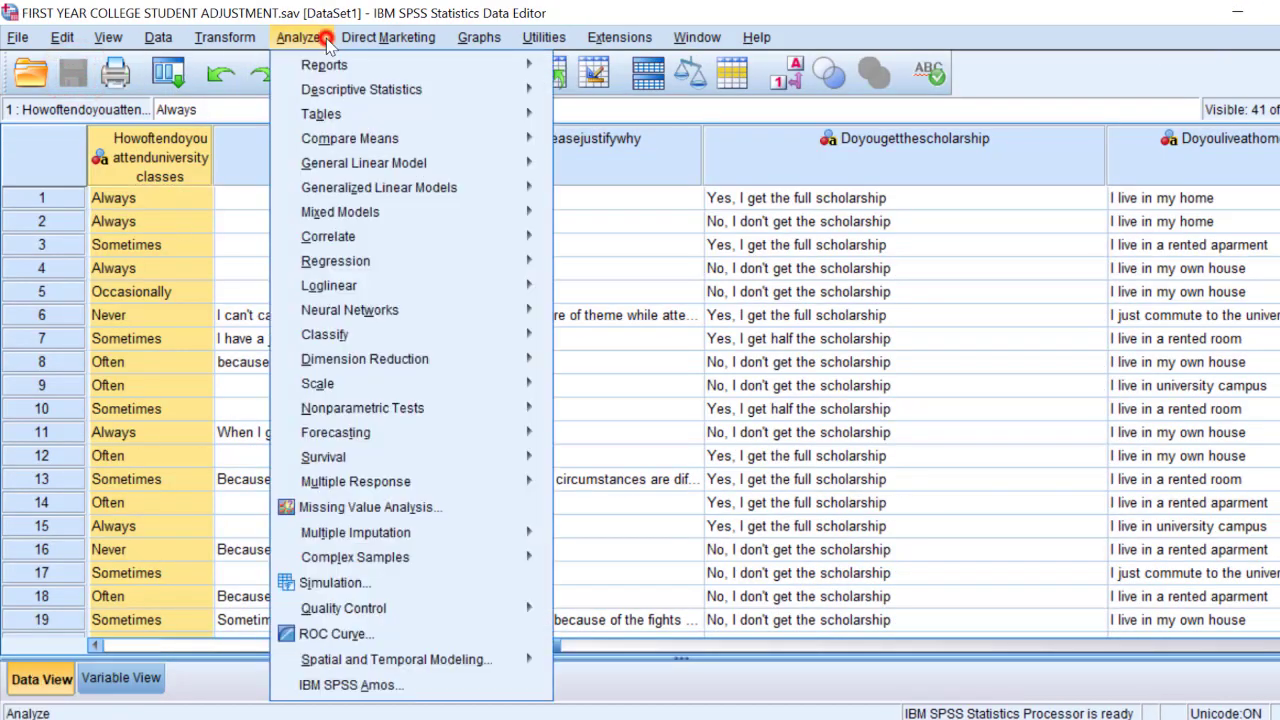
pyautogui.moveTo(370, 141)
pyautogui.click(150, 157)
pyautogui.doubleClick(150, 157)
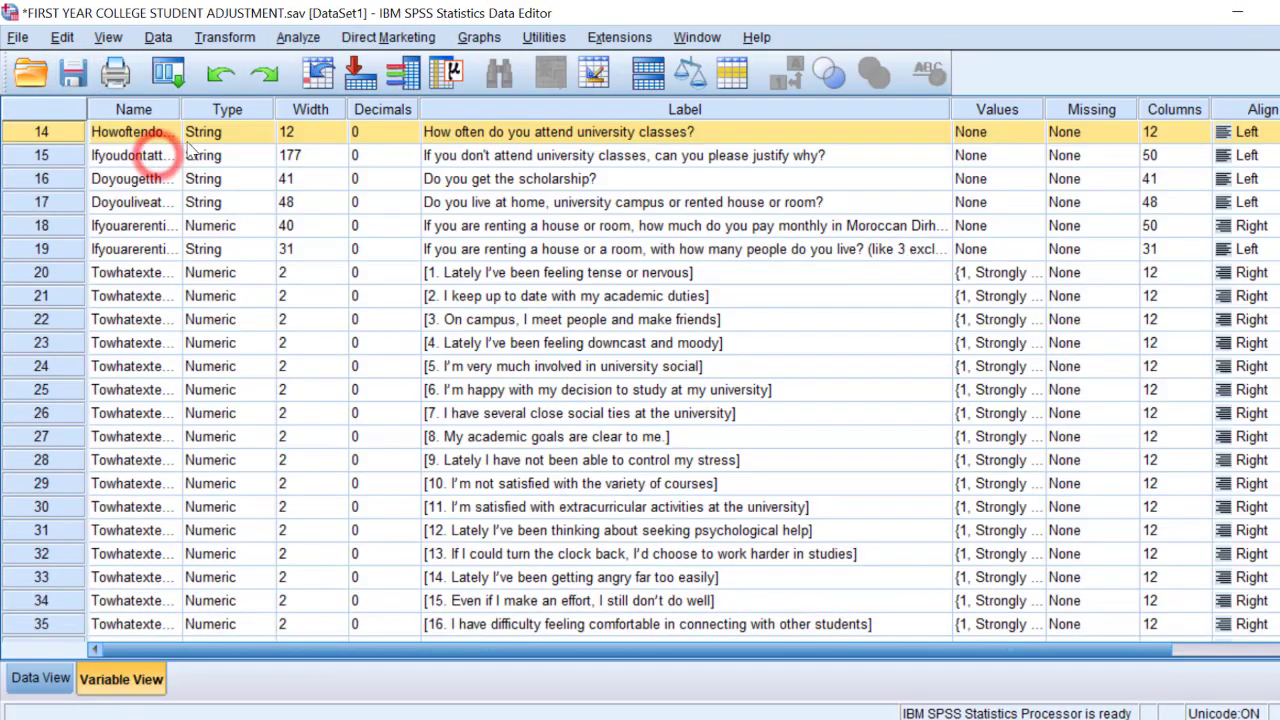
pyautogui.click(266, 136)
pyautogui.click(444, 235)
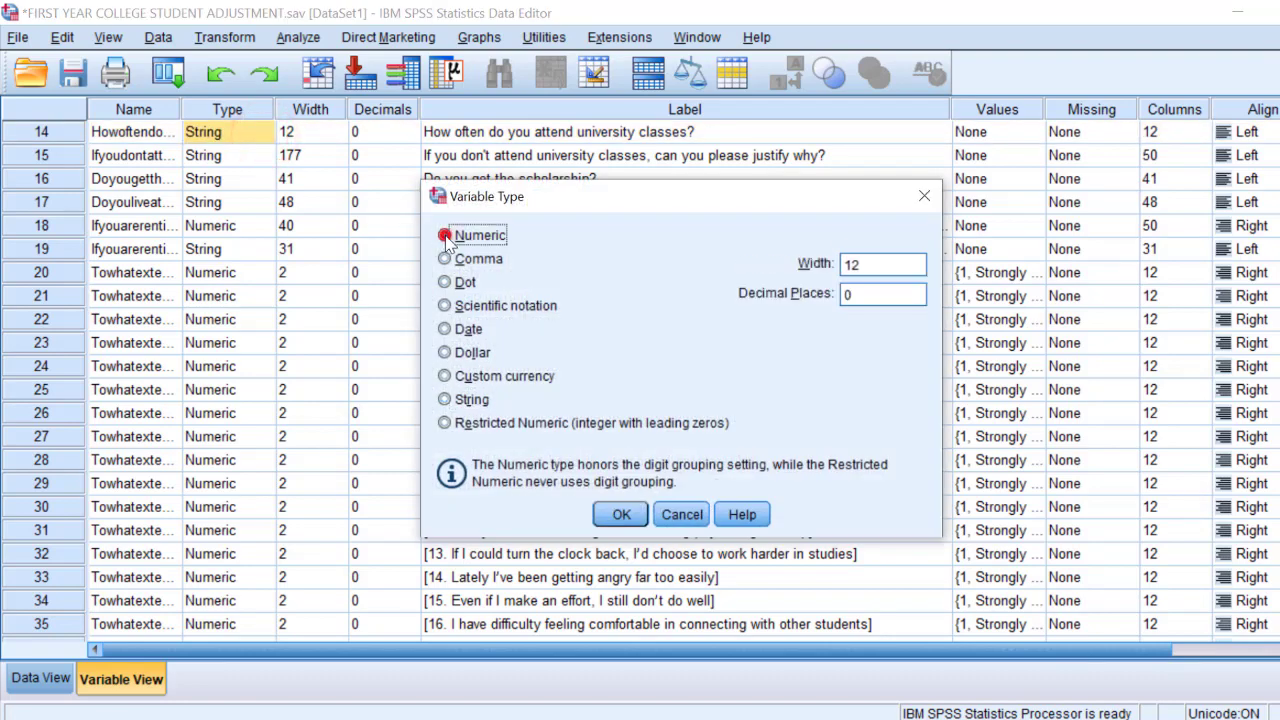
pyautogui.click(621, 514)
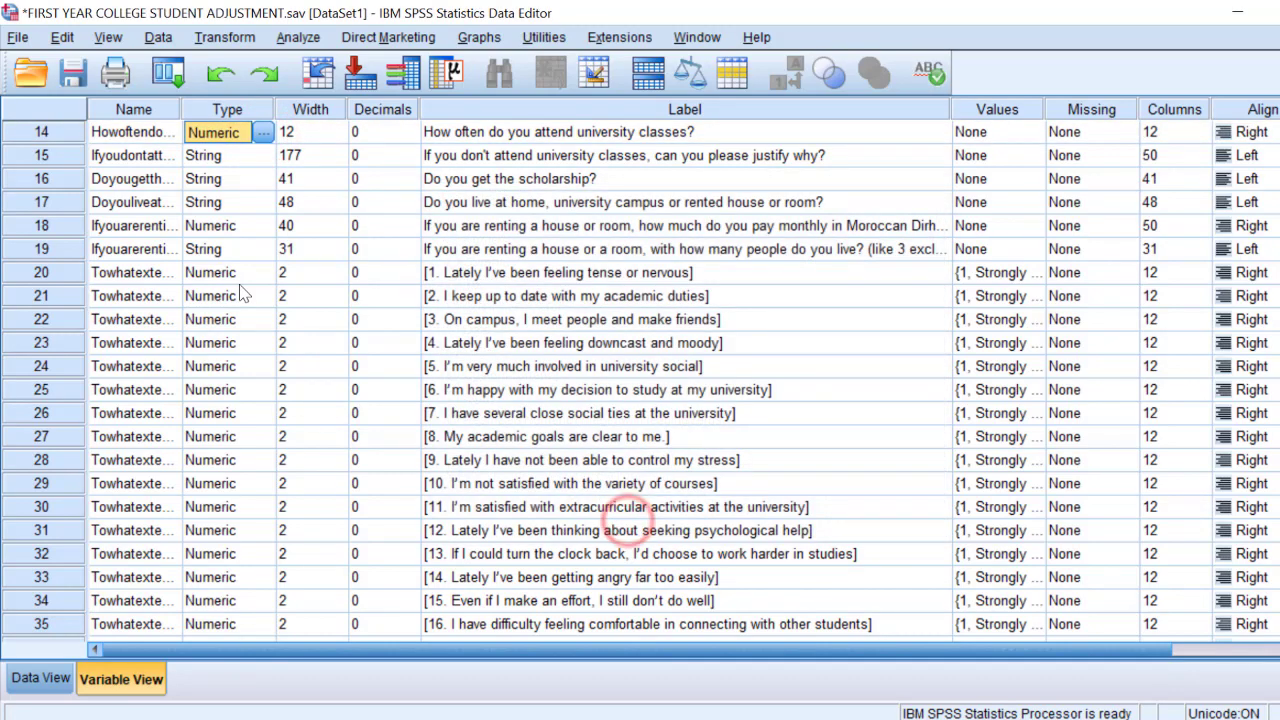
pyautogui.doubleClick(41, 133)
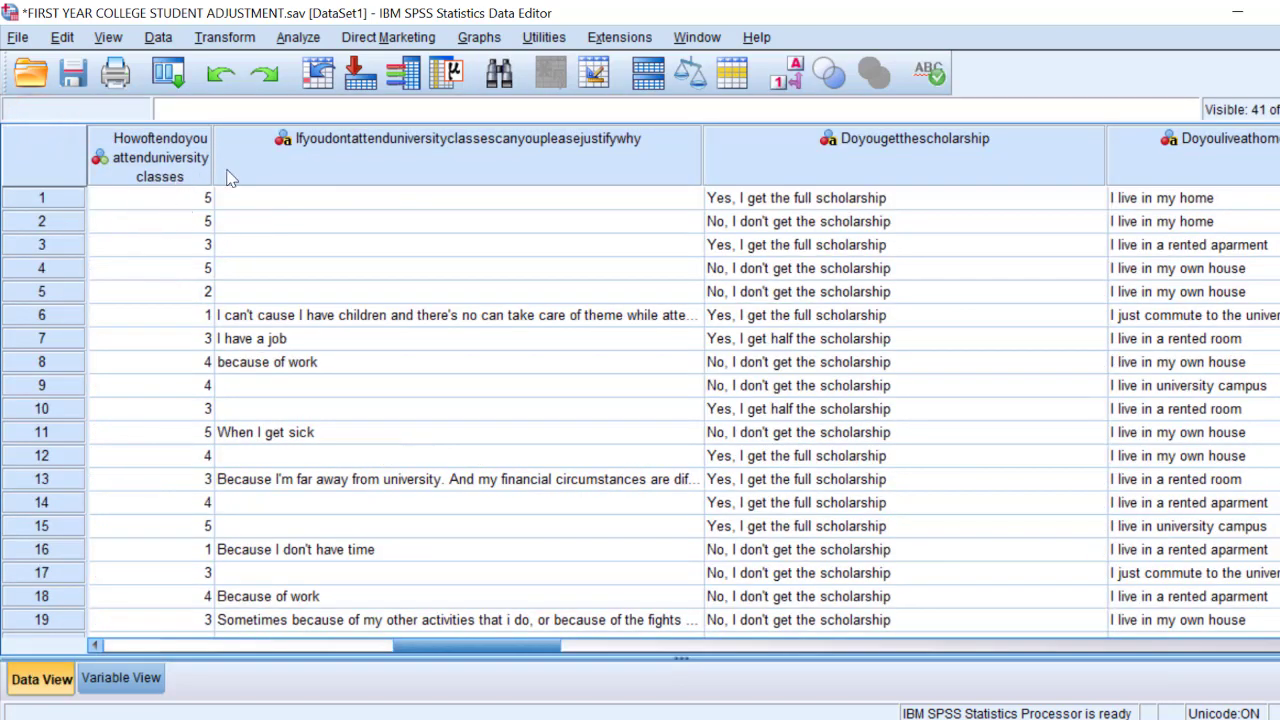
# - Run the Means comparison of the adjustment items with "How often do you attend university classes?" as the layer variable
pyautogui.click(155, 160)
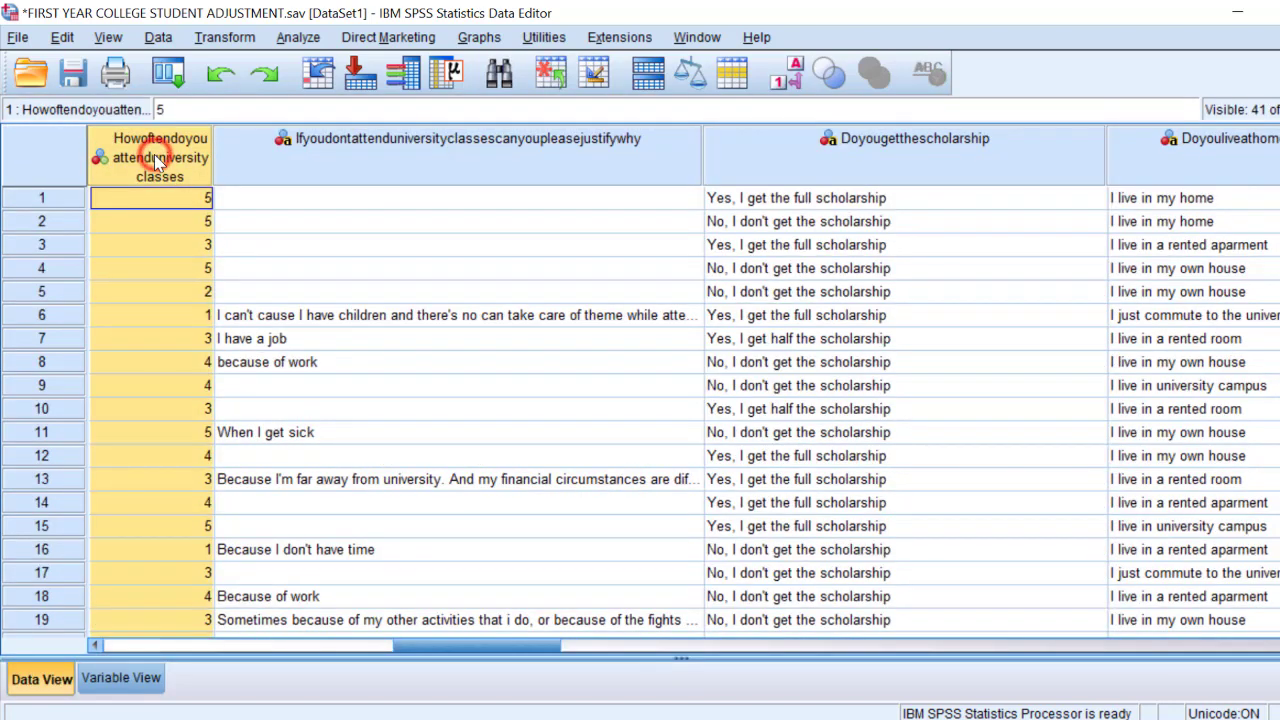
pyautogui.click(297, 40)
pyautogui.moveTo(390, 145)
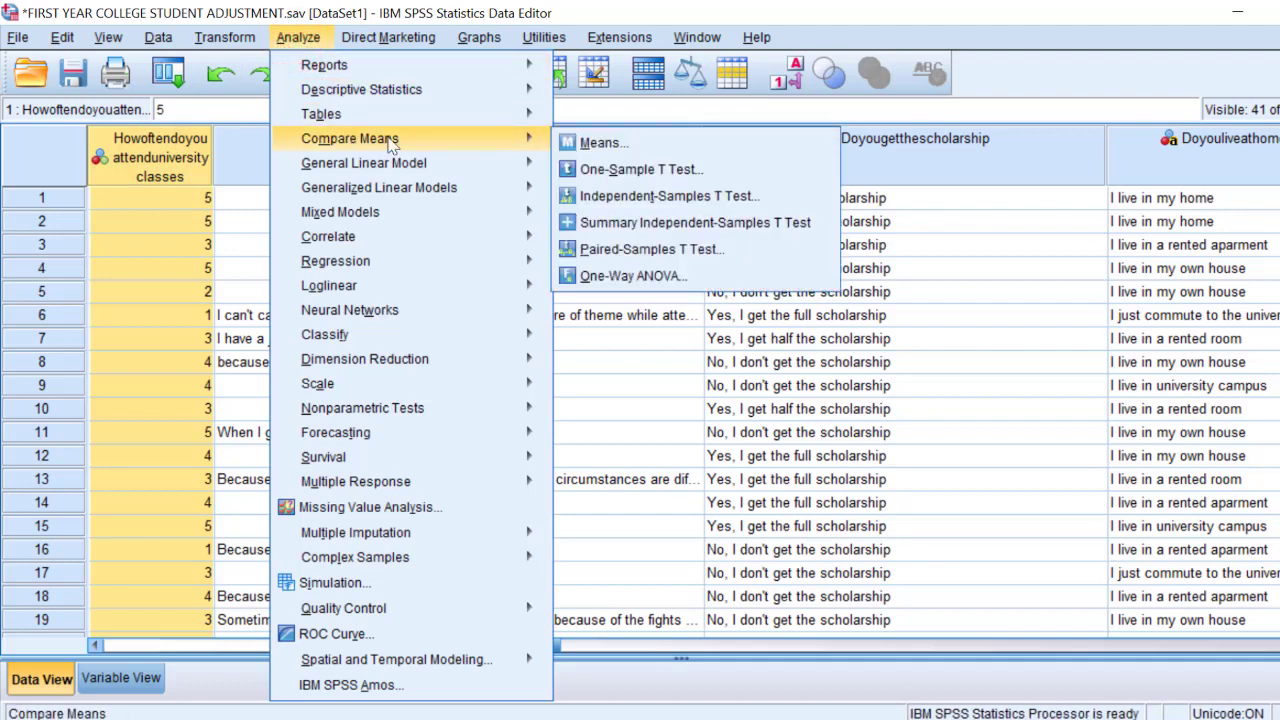
pyautogui.click(588, 144)
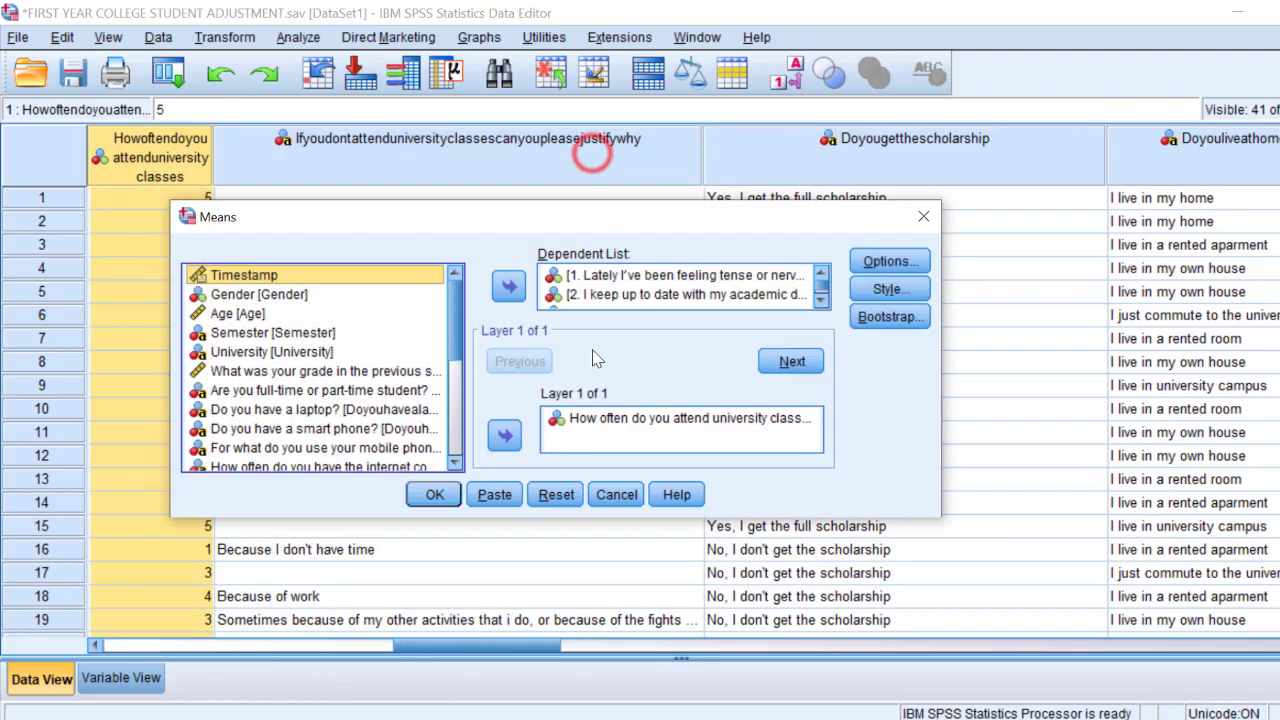
pyautogui.click(434, 494)
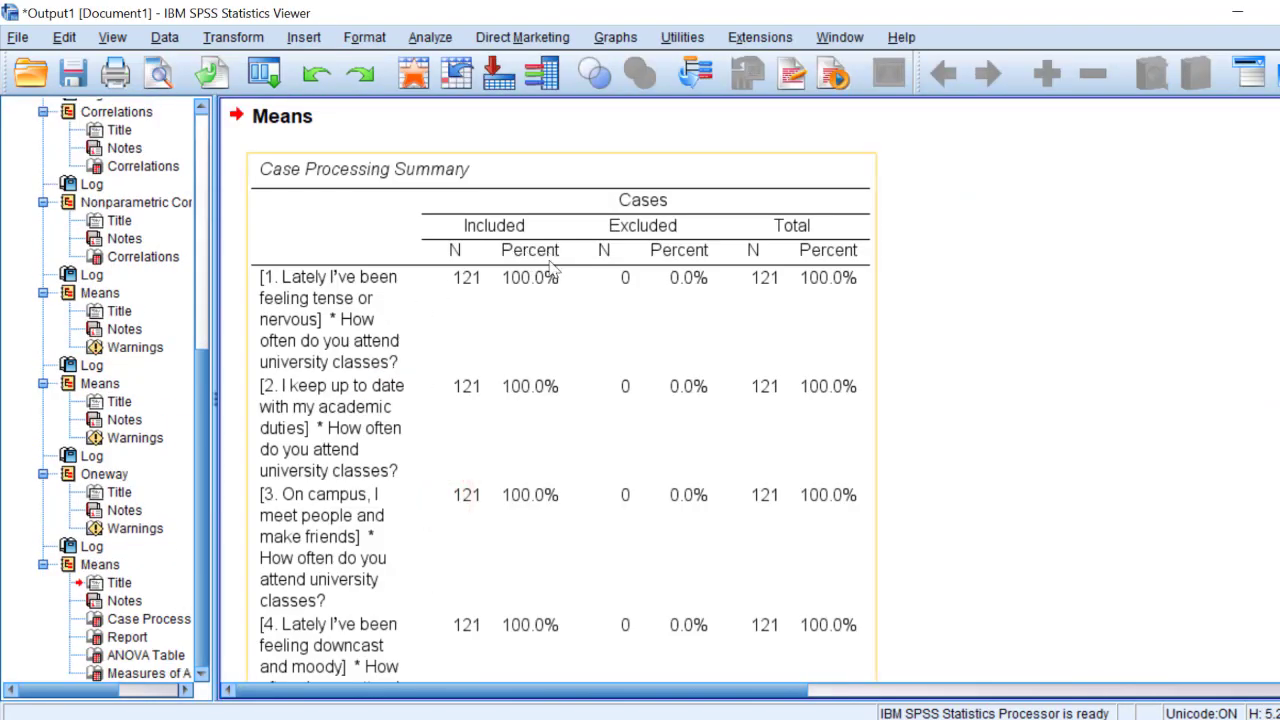
# - Examine the Means report across all items for each class attendance level, including the totals and the start of the ANOVA table
pyautogui.scroll(-15, 530, 290)
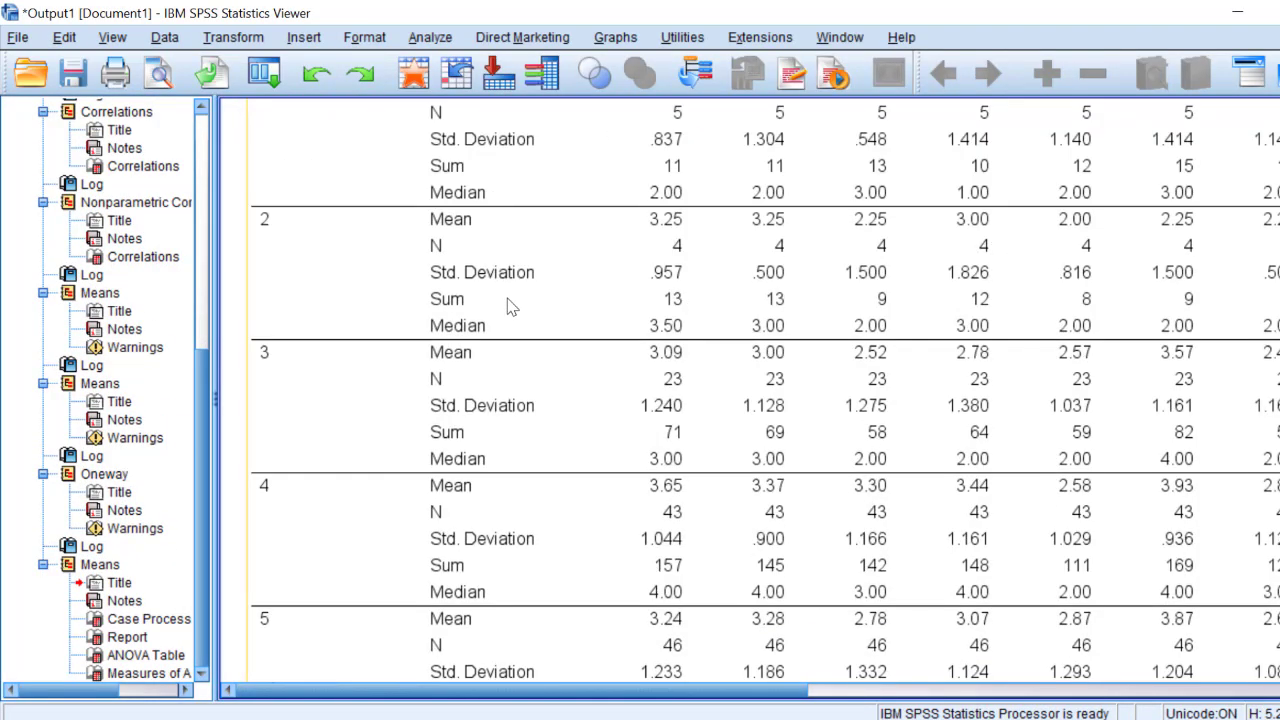
pyautogui.scroll(3, 283, 246)
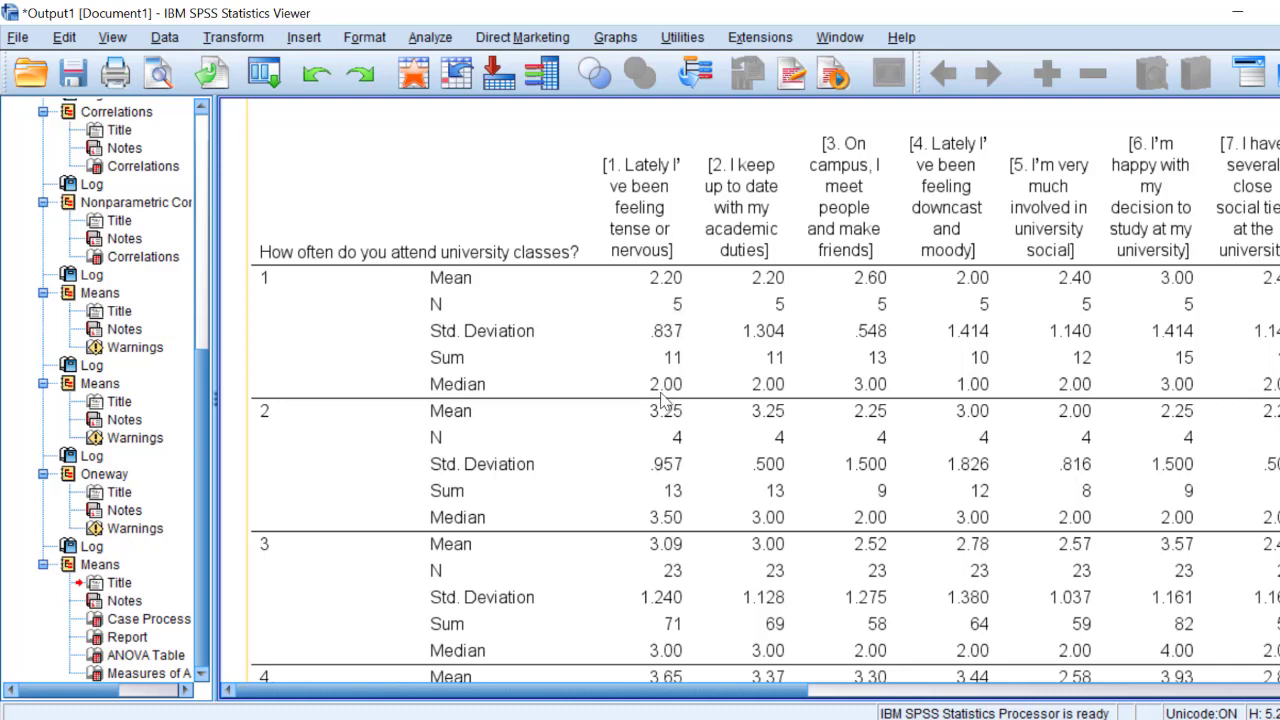
pyautogui.scroll(-2, 603, 497)
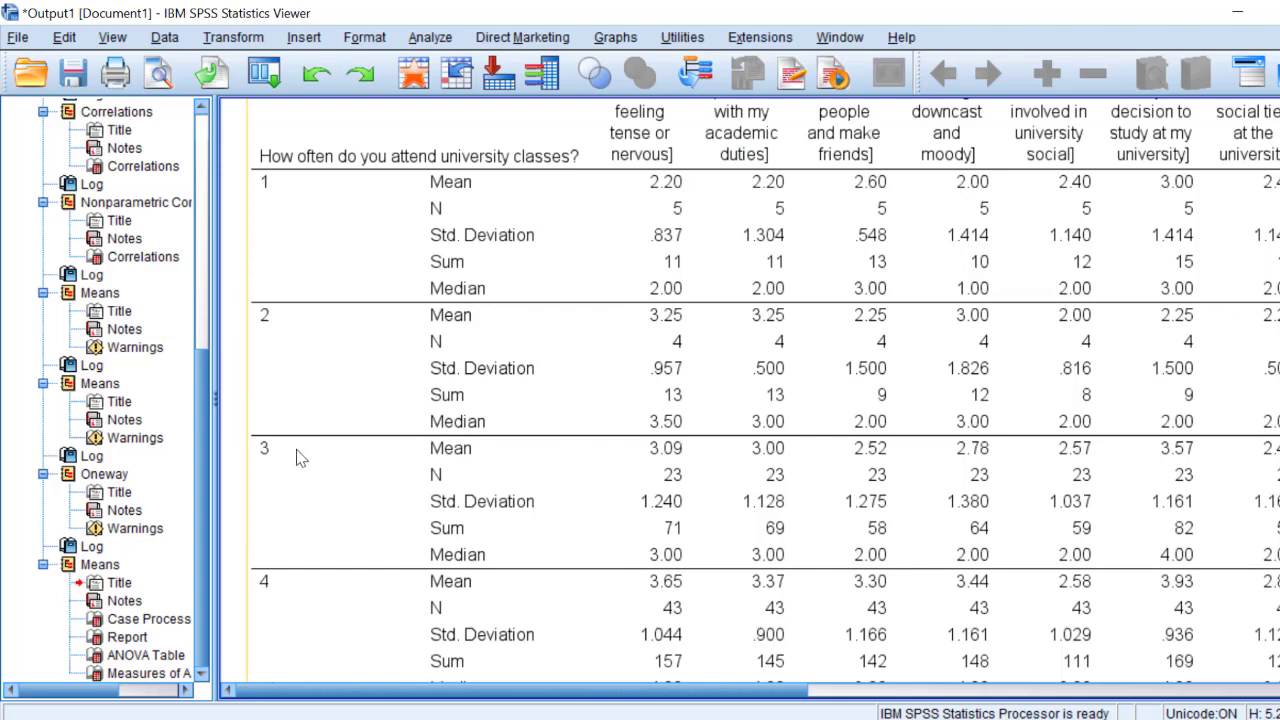
pyautogui.scroll(-10, 606, 523)
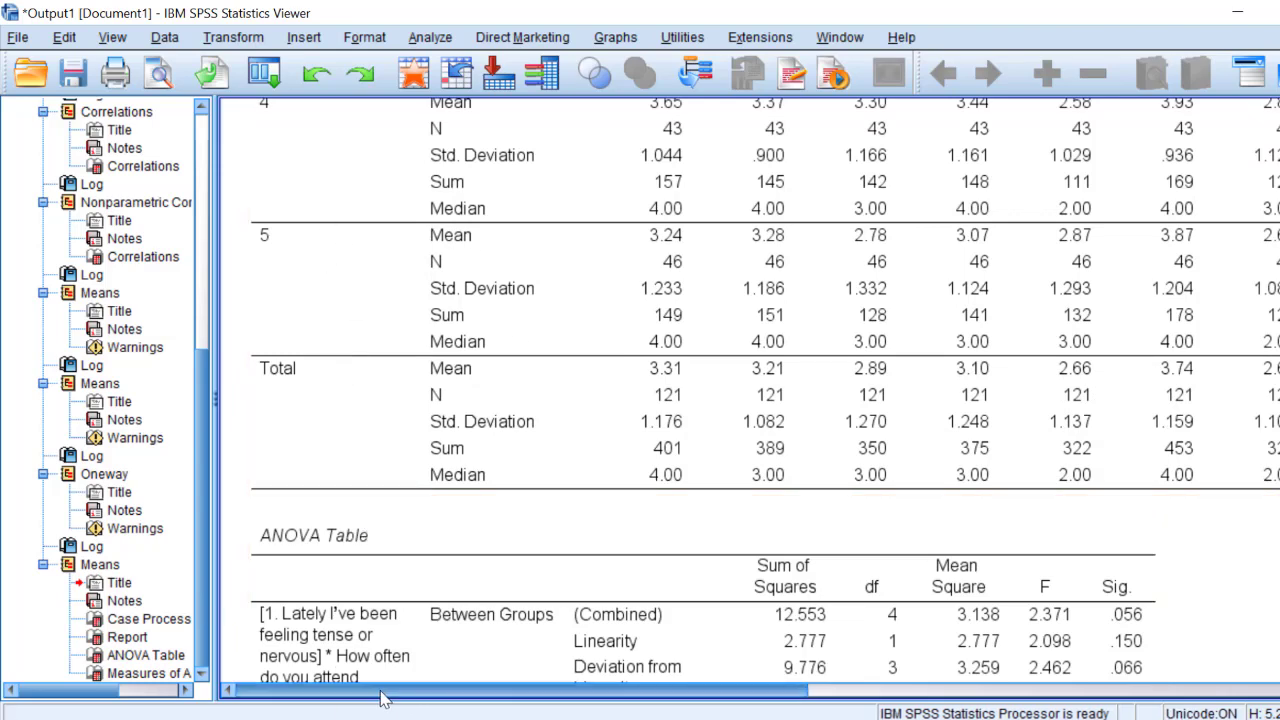
pyautogui.moveTo(376, 694); pyautogui.dragTo(1013, 697)
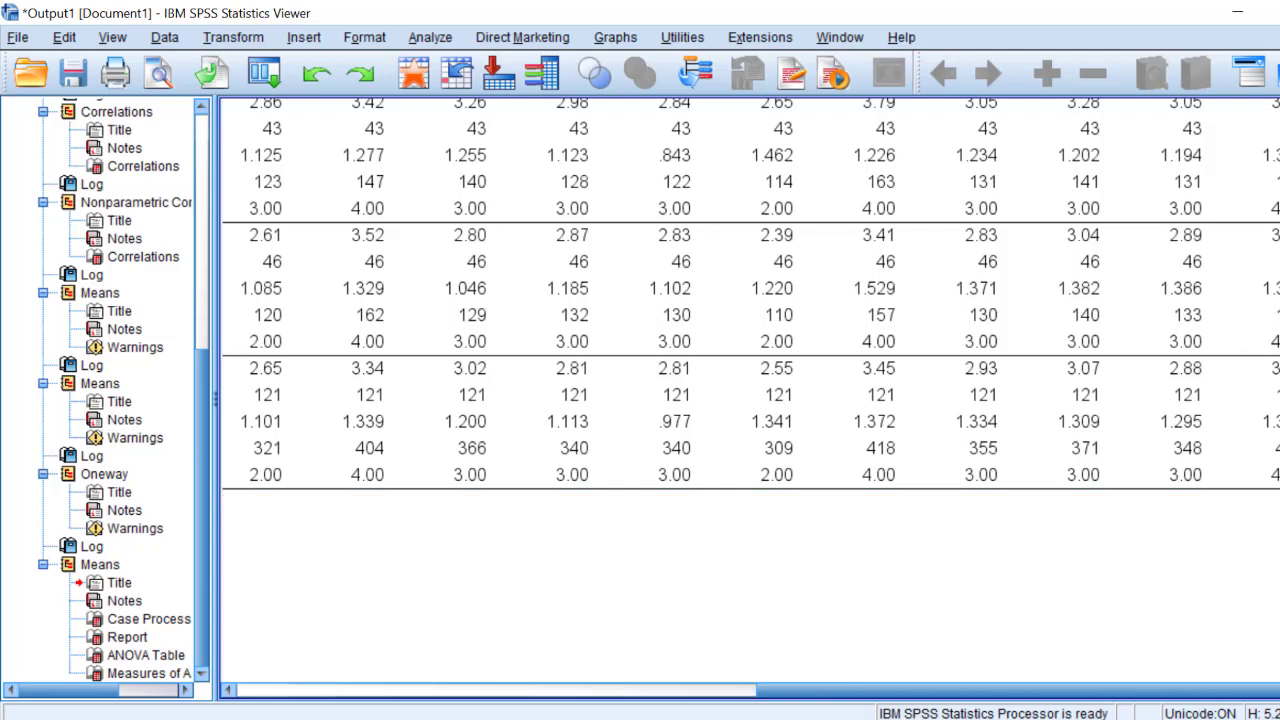
pyautogui.scroll(5, 750, 390)
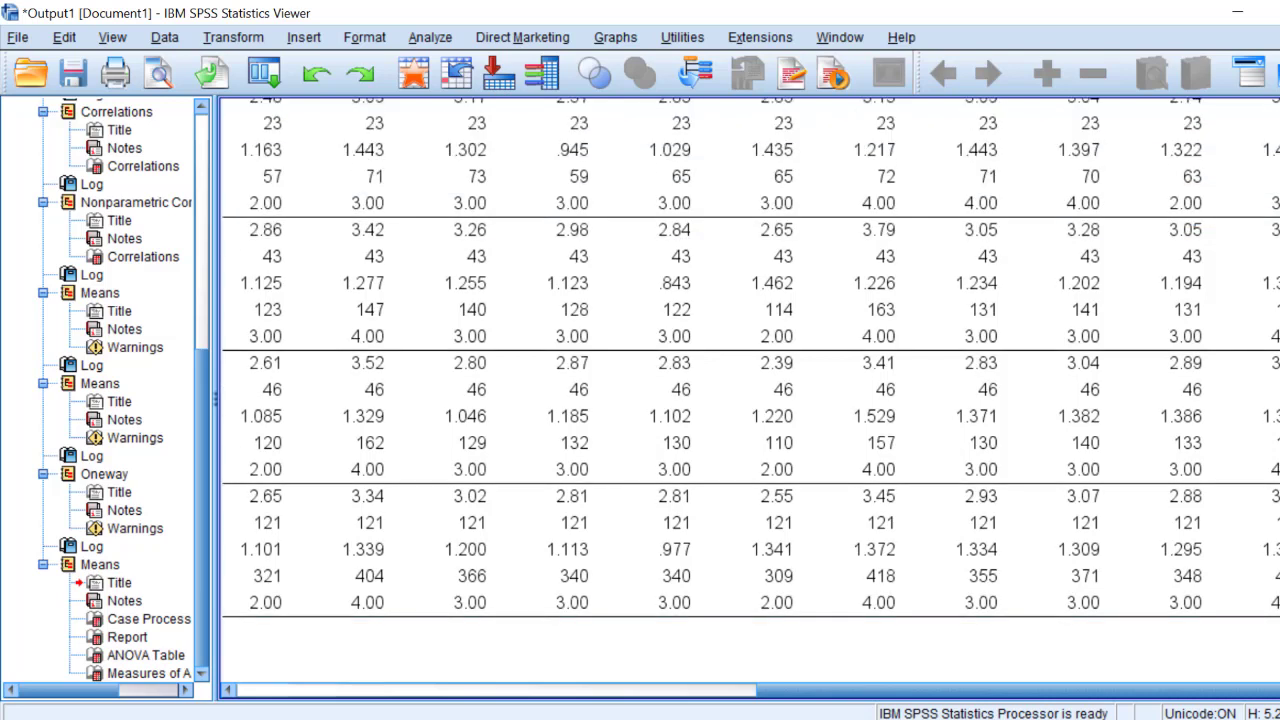
pyautogui.scroll(1, 750, 390)
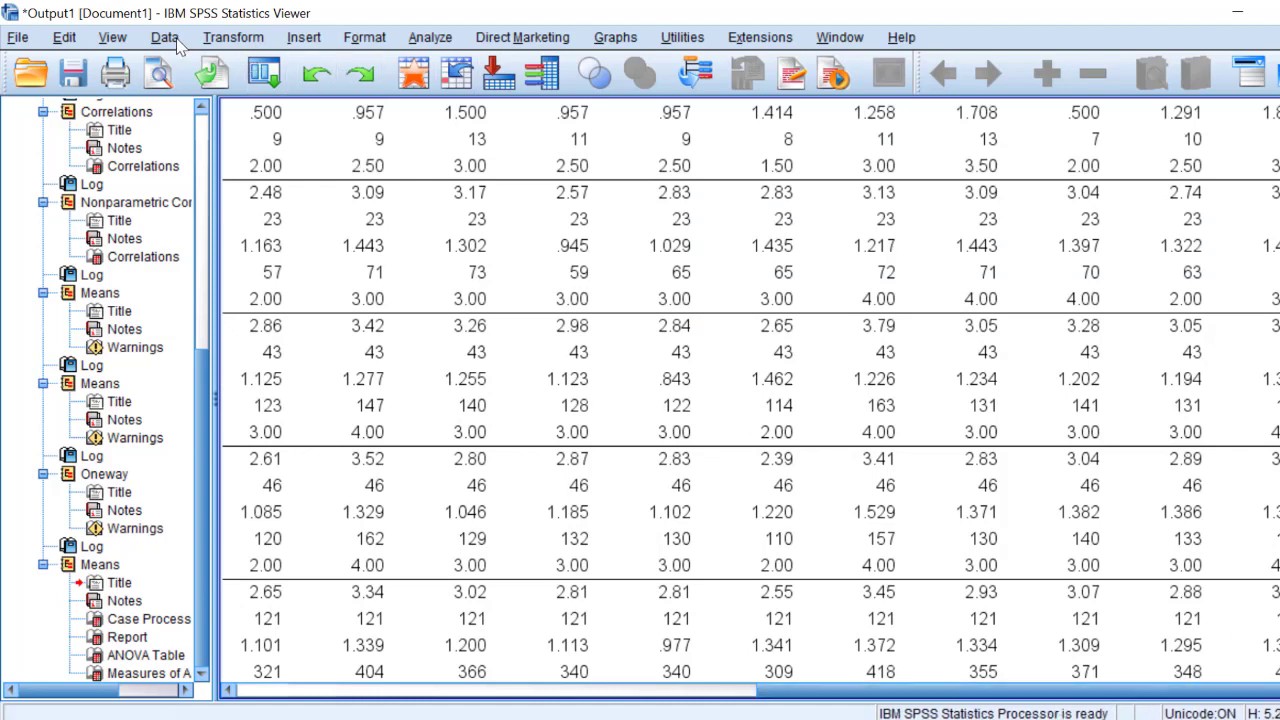
# - Run a One-Way ANOVA of item 17 by class attendance with descriptives and a means plot, and review the ANOVA table and plot
pyautogui.click(430, 37)
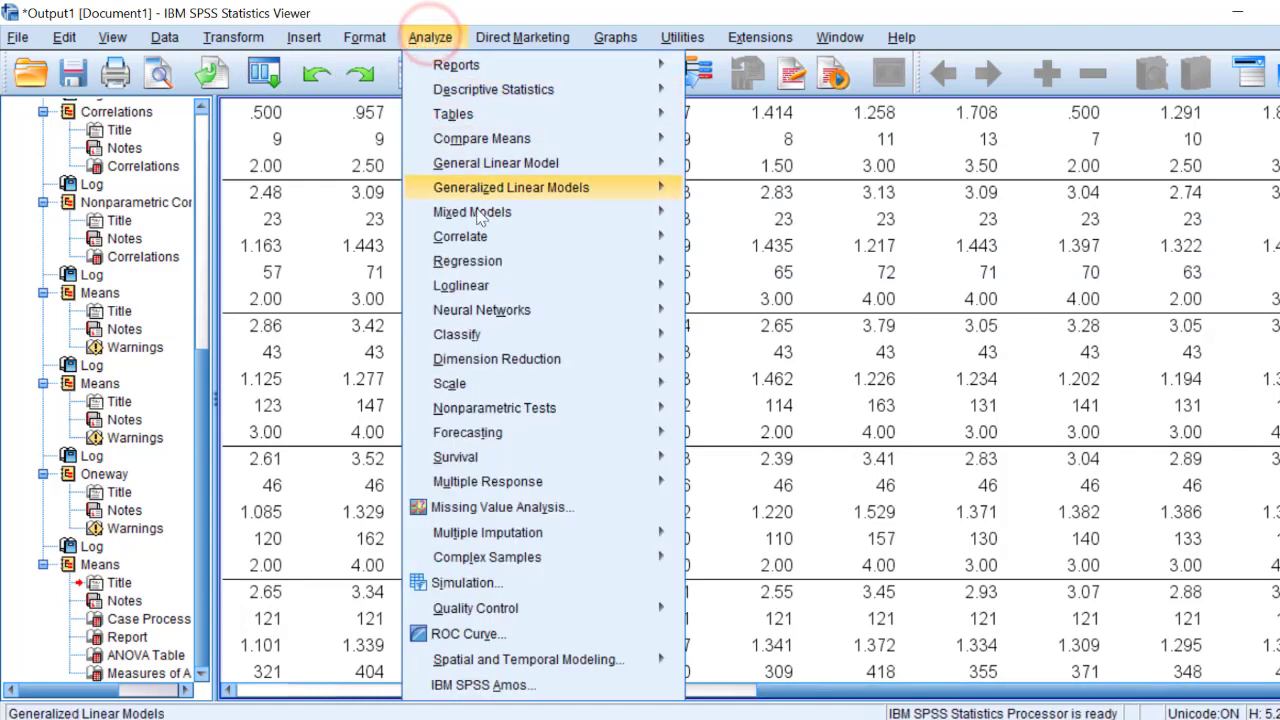
pyautogui.moveTo(476, 142)
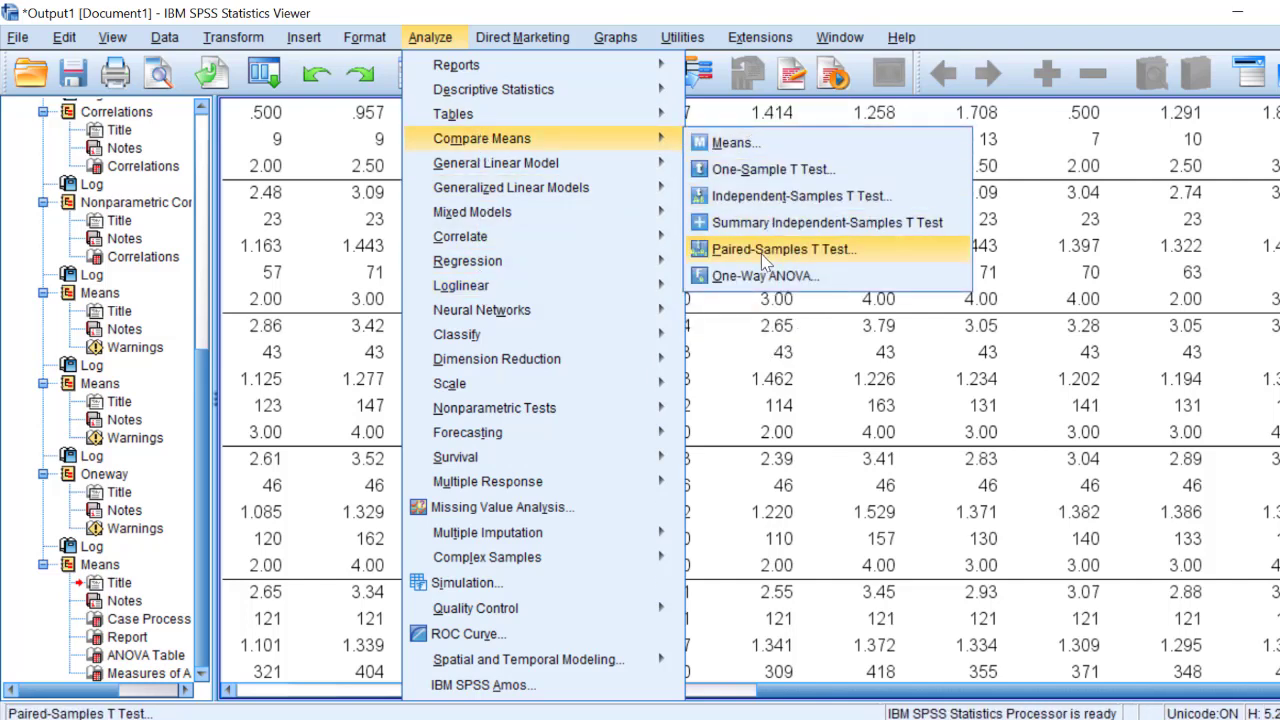
pyautogui.click(735, 271)
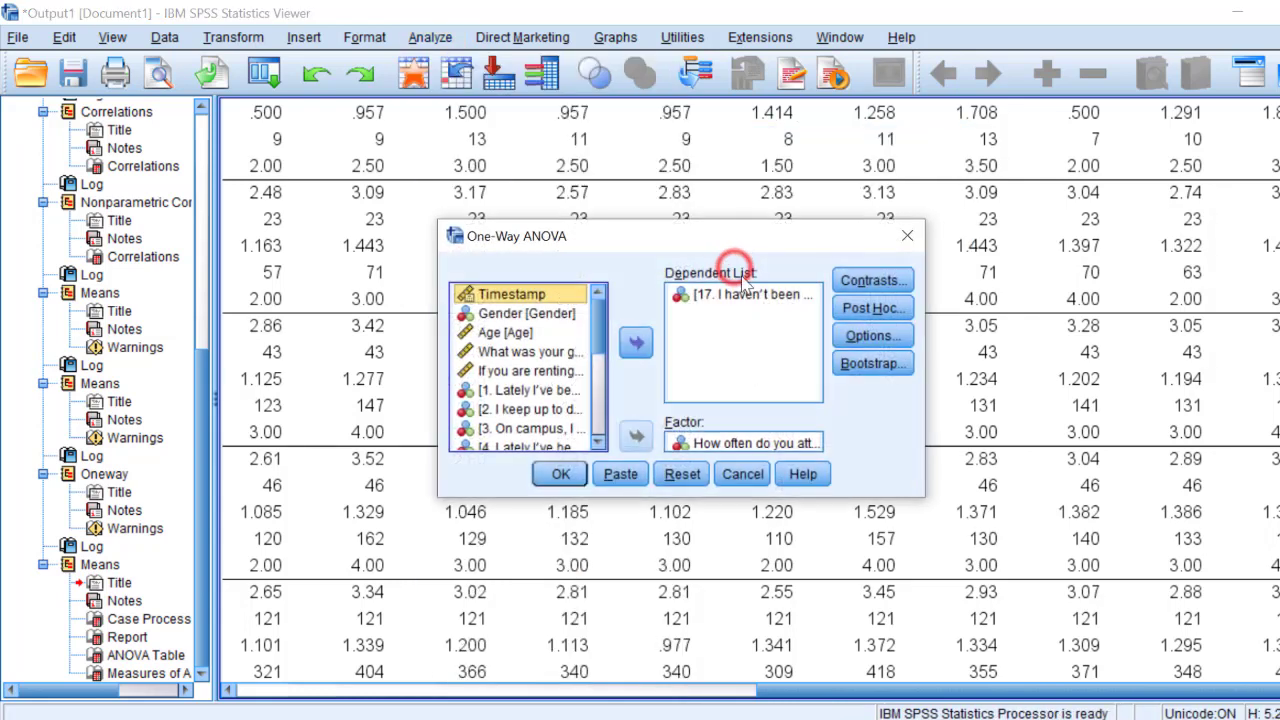
pyautogui.click(872, 335)
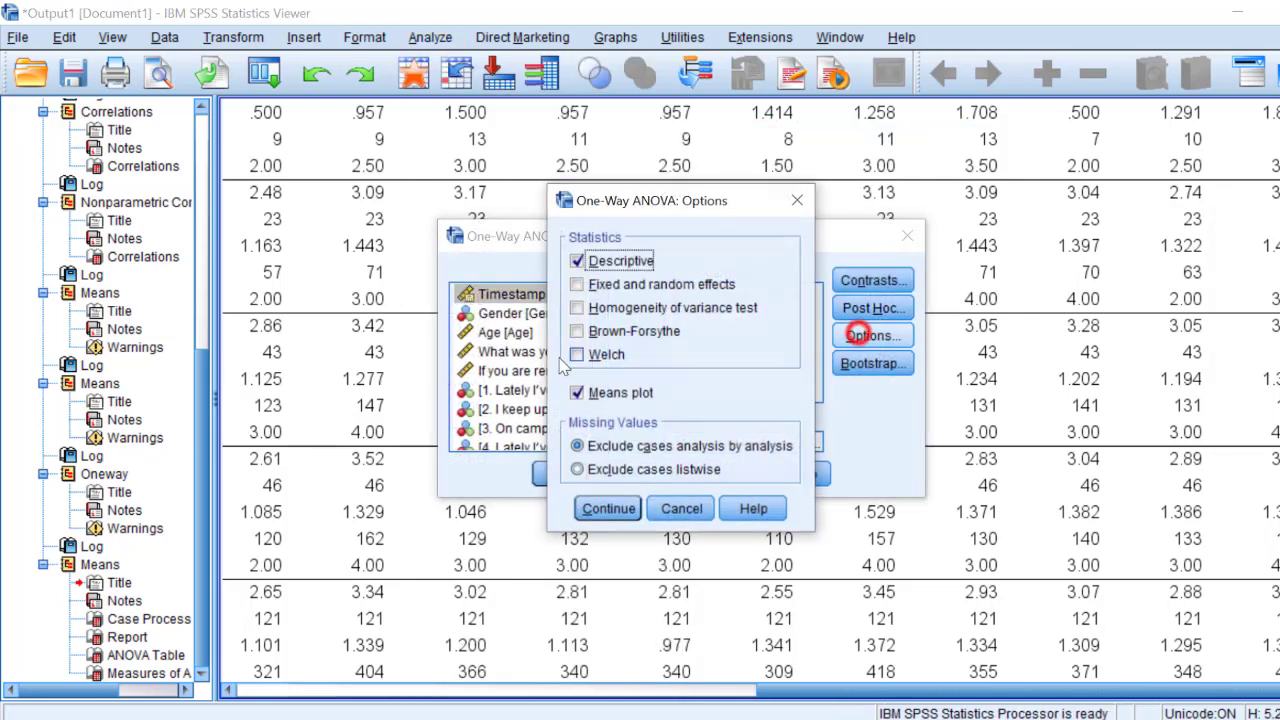
pyautogui.click(604, 509)
pyautogui.click(561, 476)
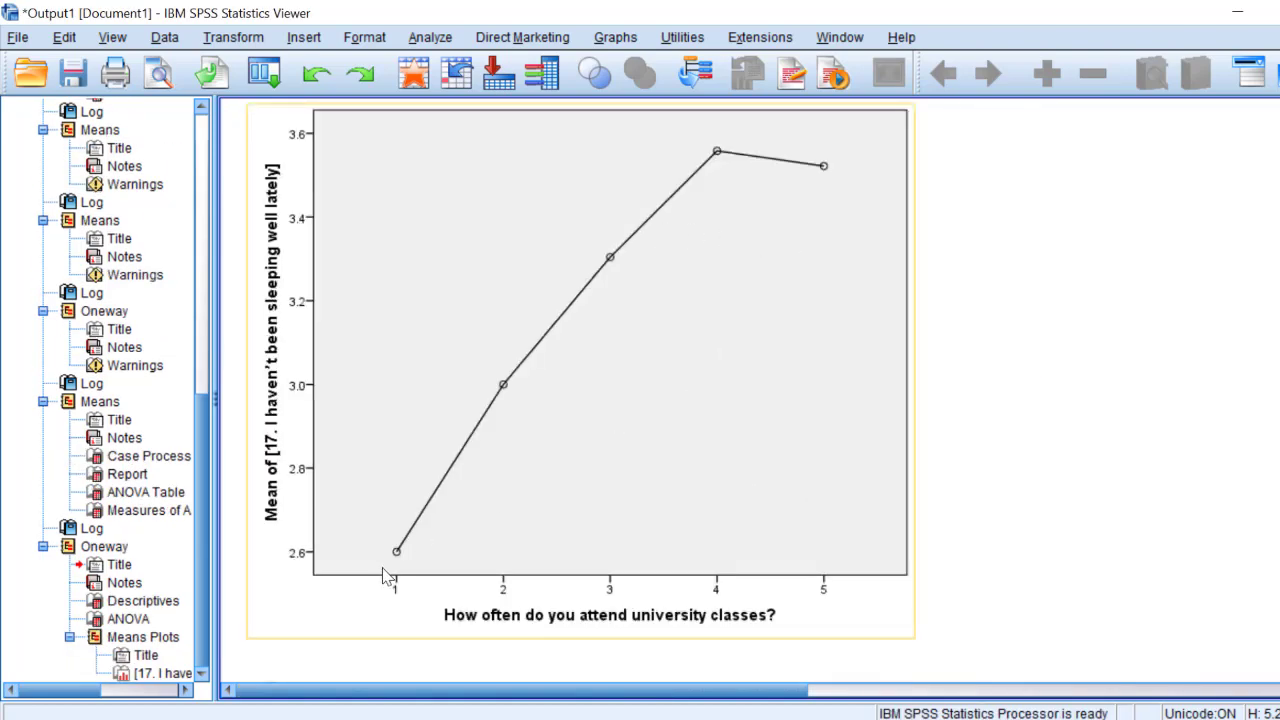
pyautogui.scroll(3, 411, 463)
pyautogui.scroll(-3, 450, 405)
pyautogui.scroll(10, 507, 447)
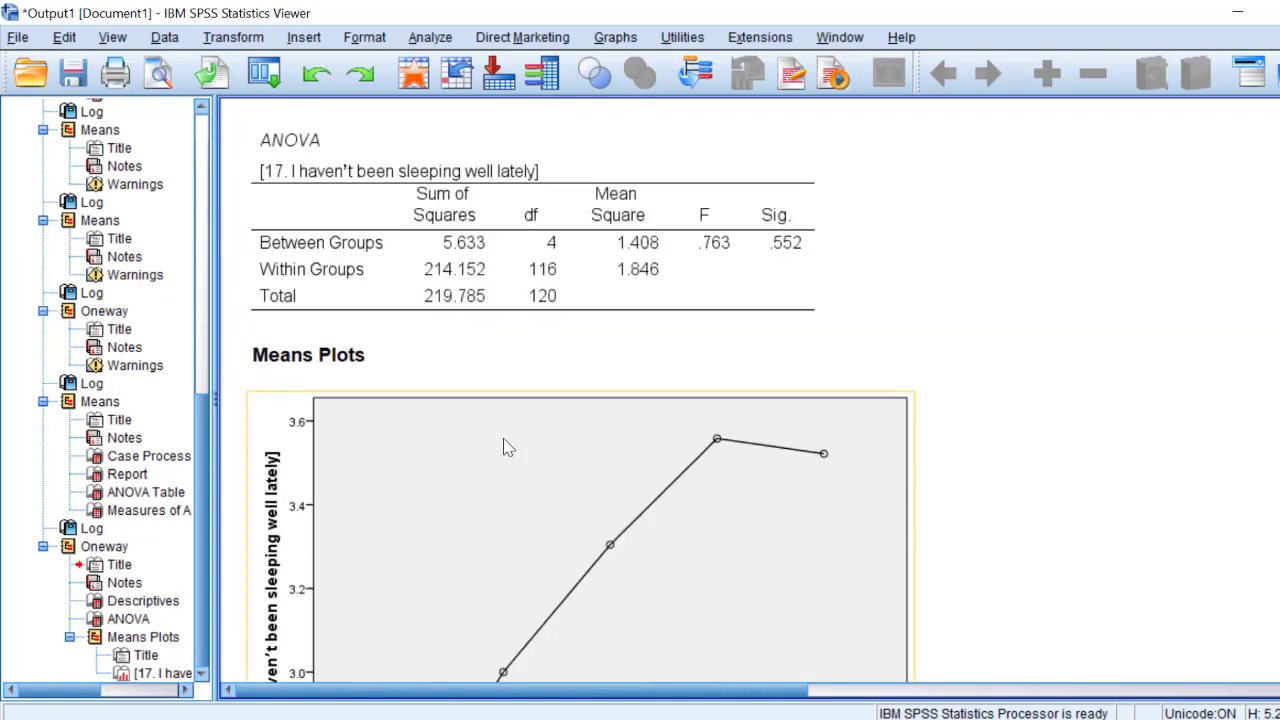
pyautogui.scroll(-6, 507, 447)
# - In a new One-Way ANOVA by class attendance, replace item 17 in the dependent list with all adjustment items 1 to 17
pyautogui.click(430, 37)
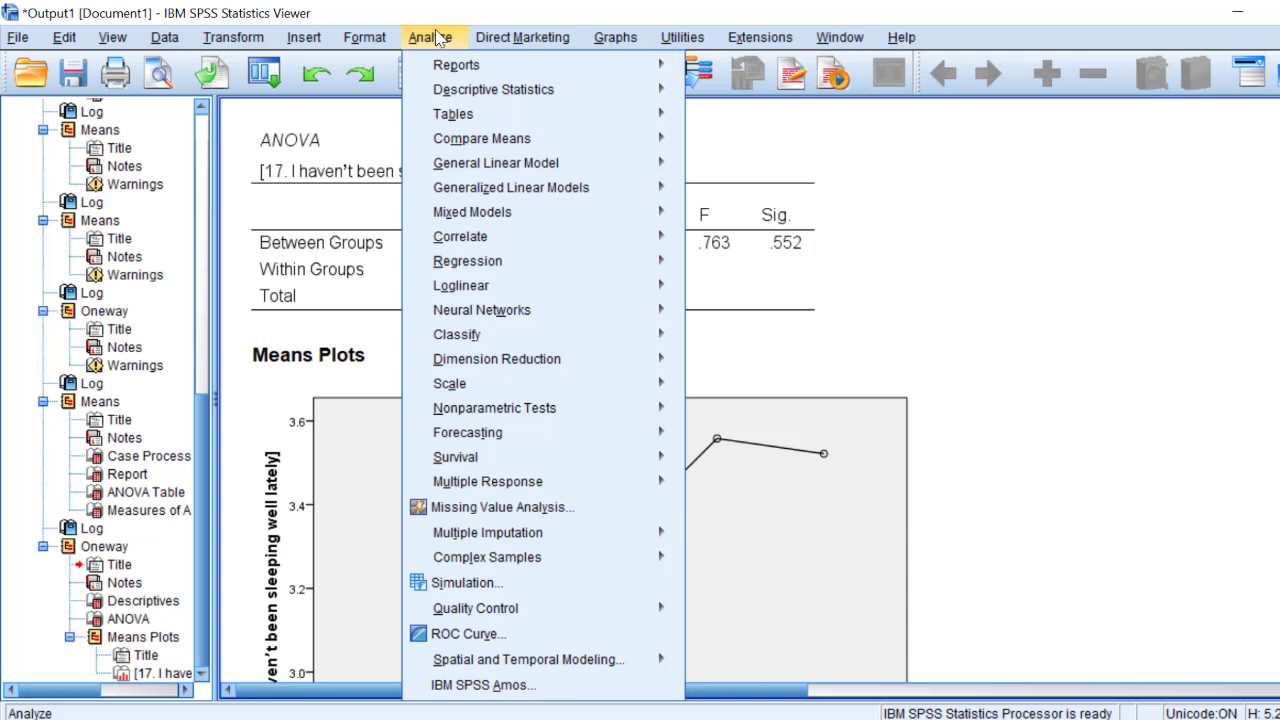
pyautogui.moveTo(492, 91)
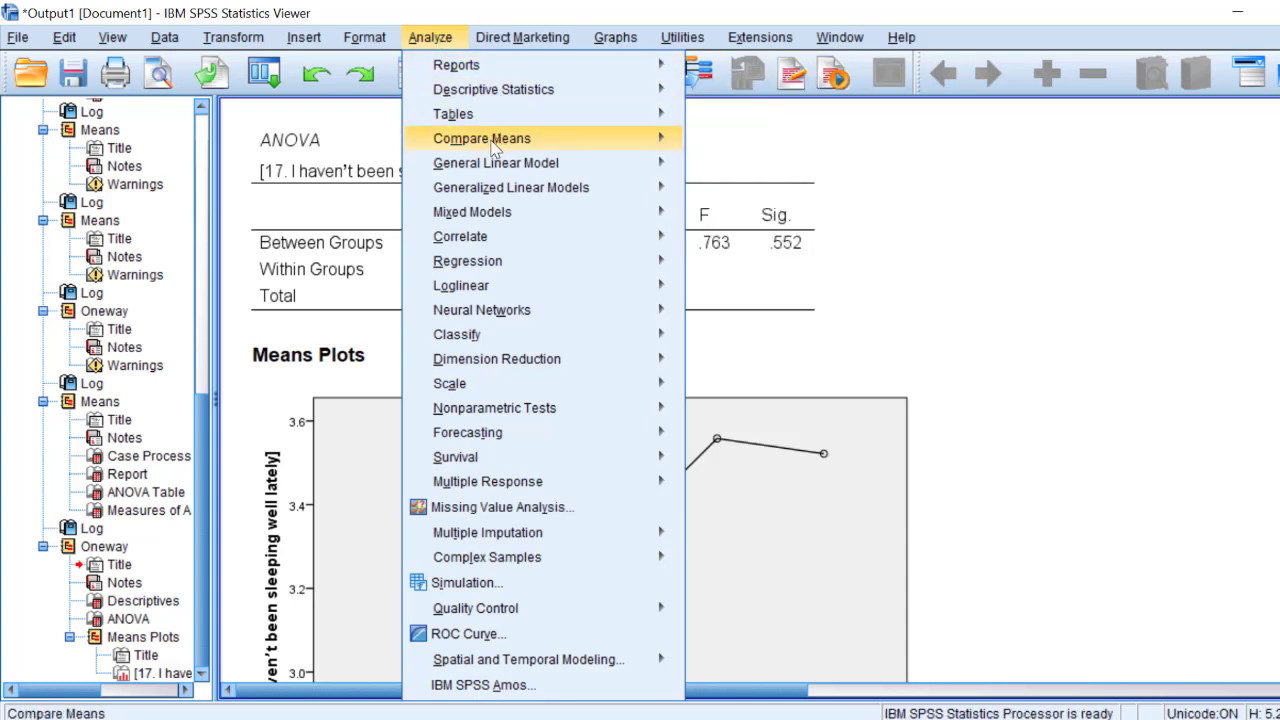
pyautogui.moveTo(493, 147)
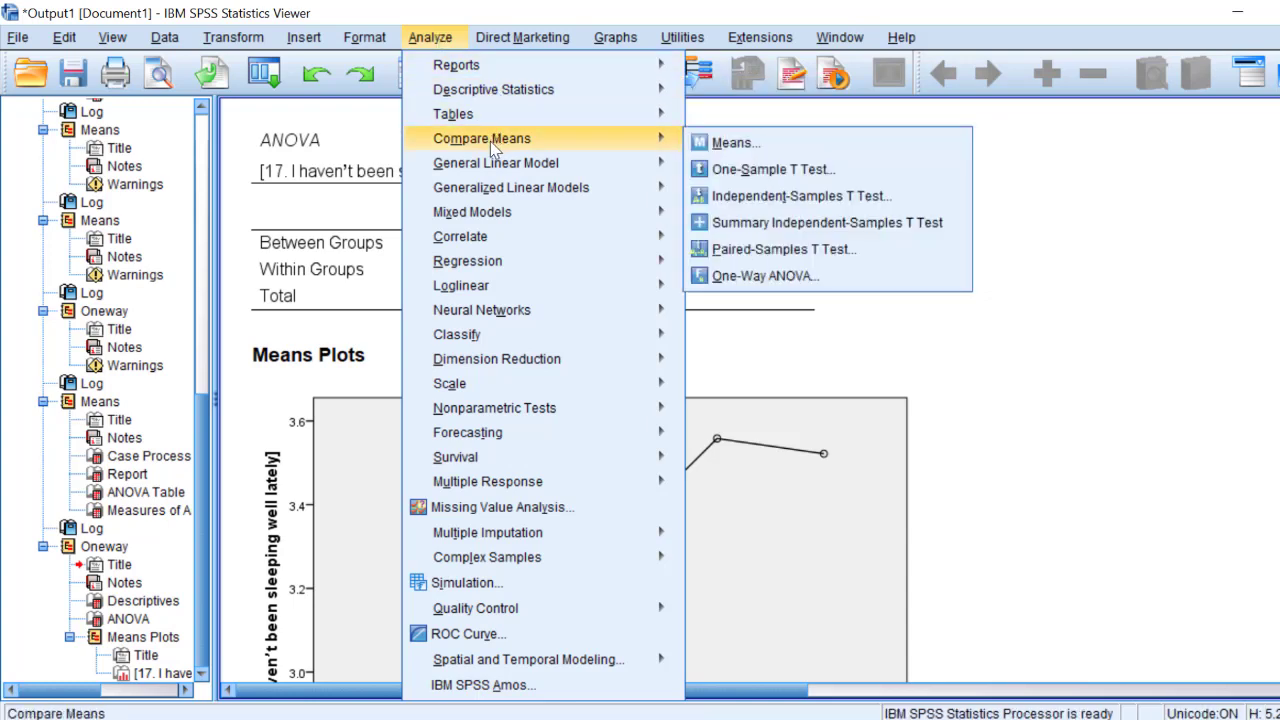
pyautogui.click(762, 276)
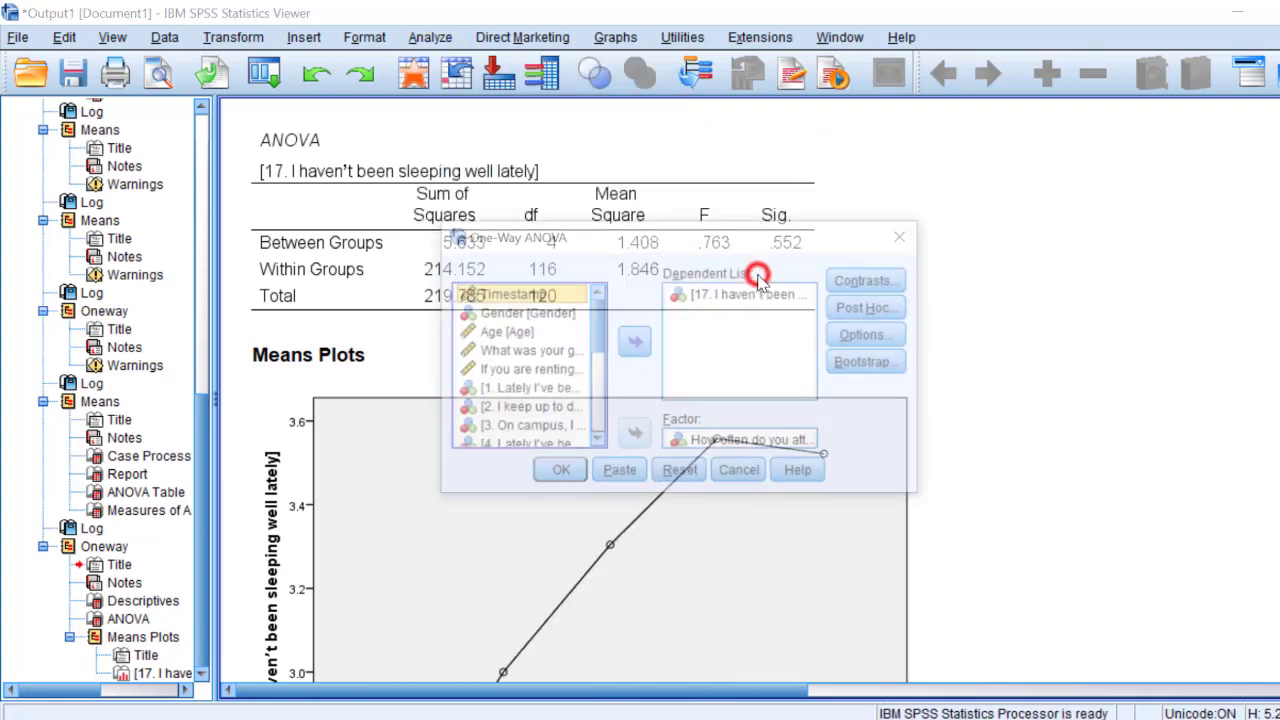
pyautogui.click(636, 343)
pyautogui.scroll(4, 596, 412)
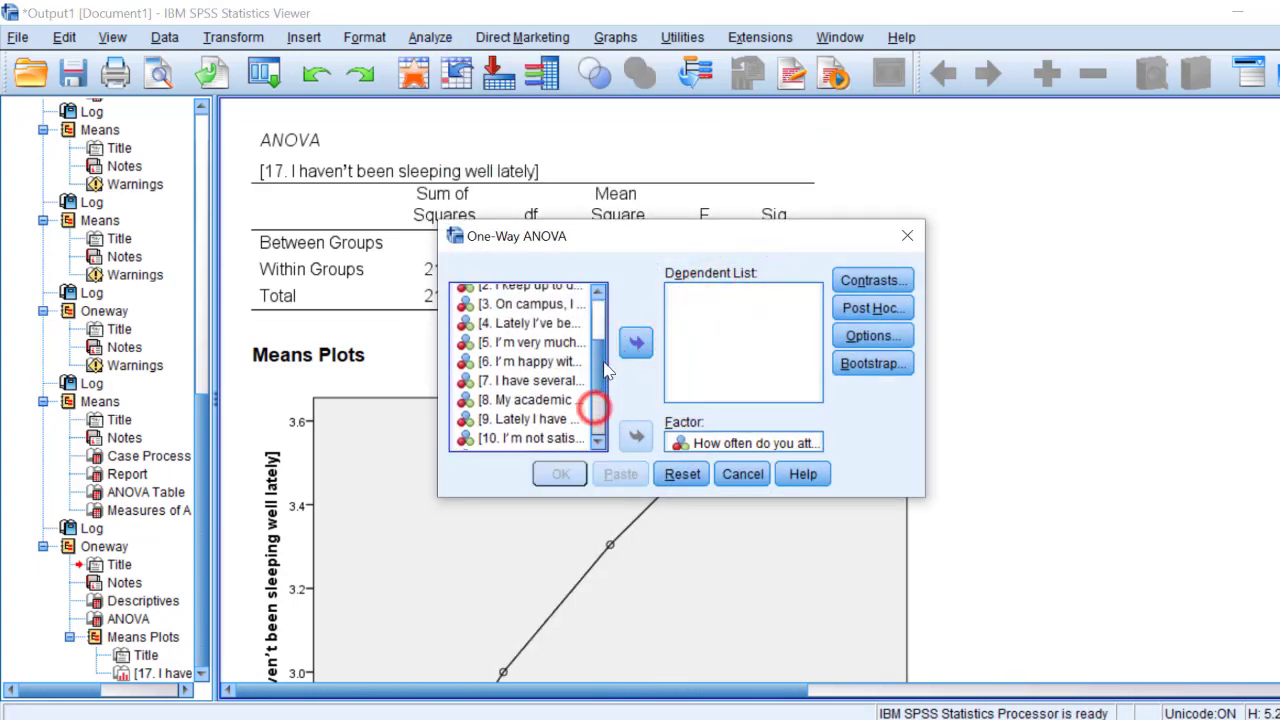
pyautogui.click(486, 333)
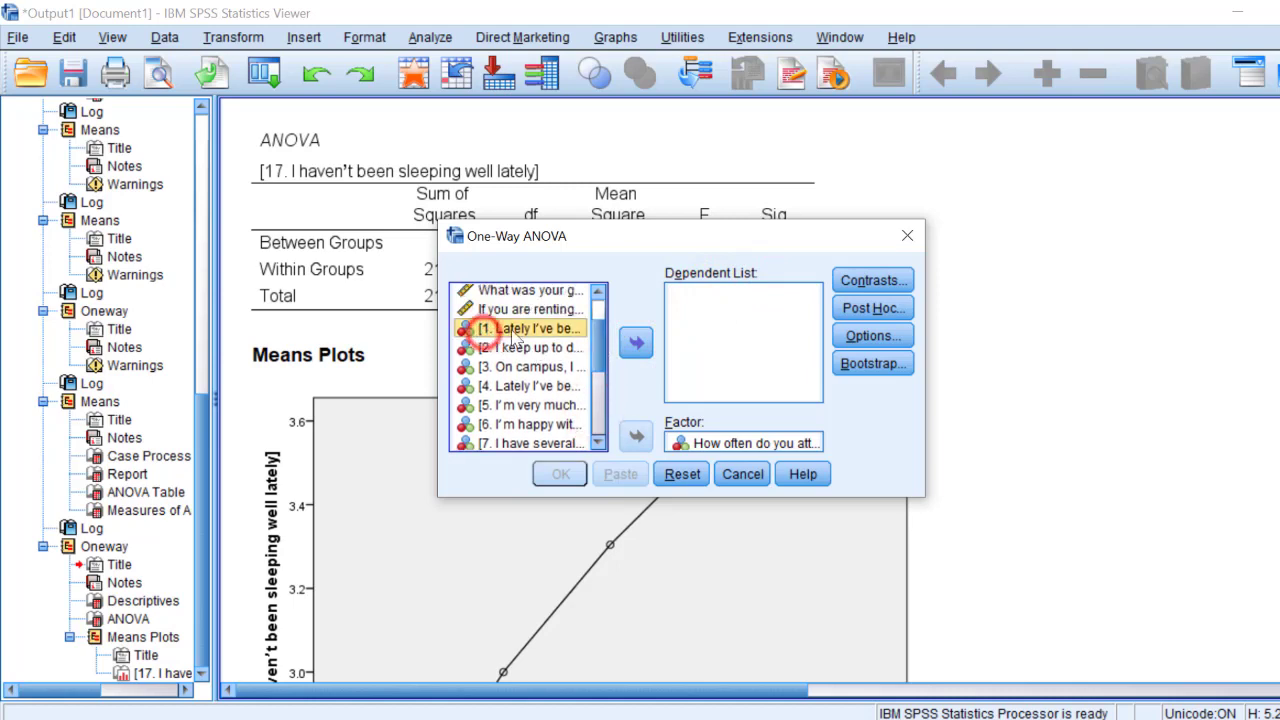
pyautogui.click(600, 352)
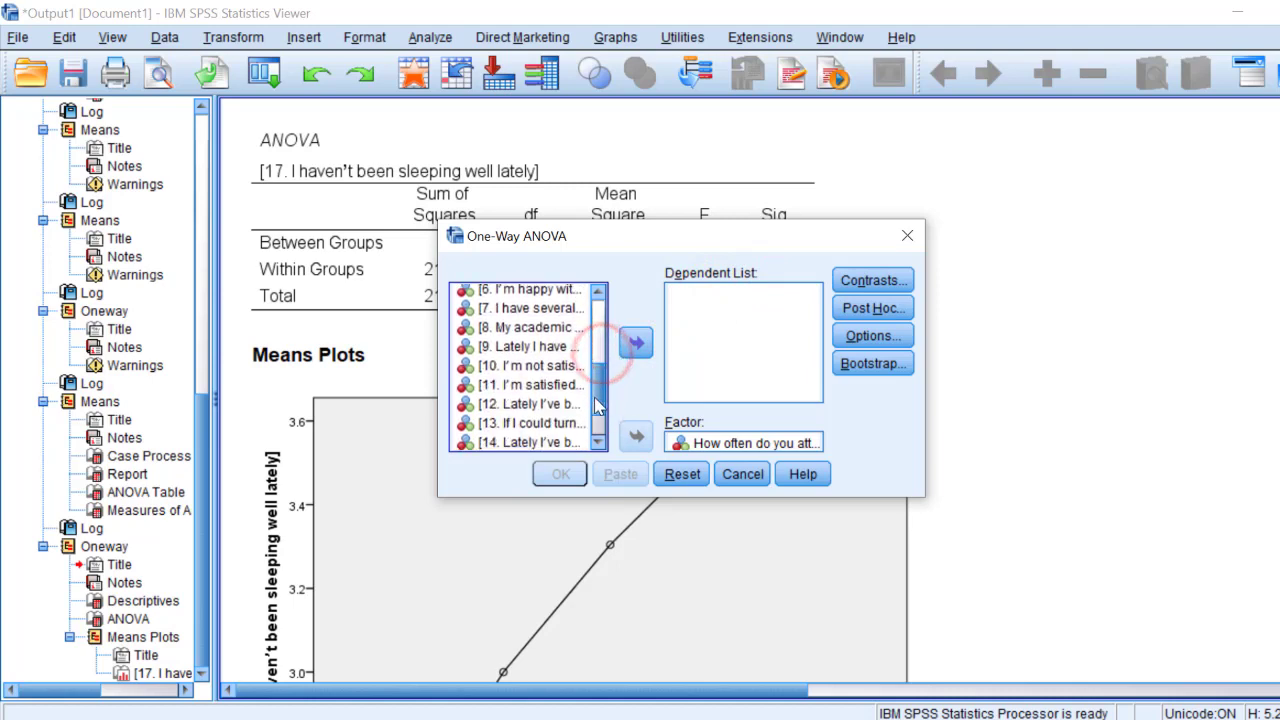
pyautogui.scroll(-1, 598, 408)
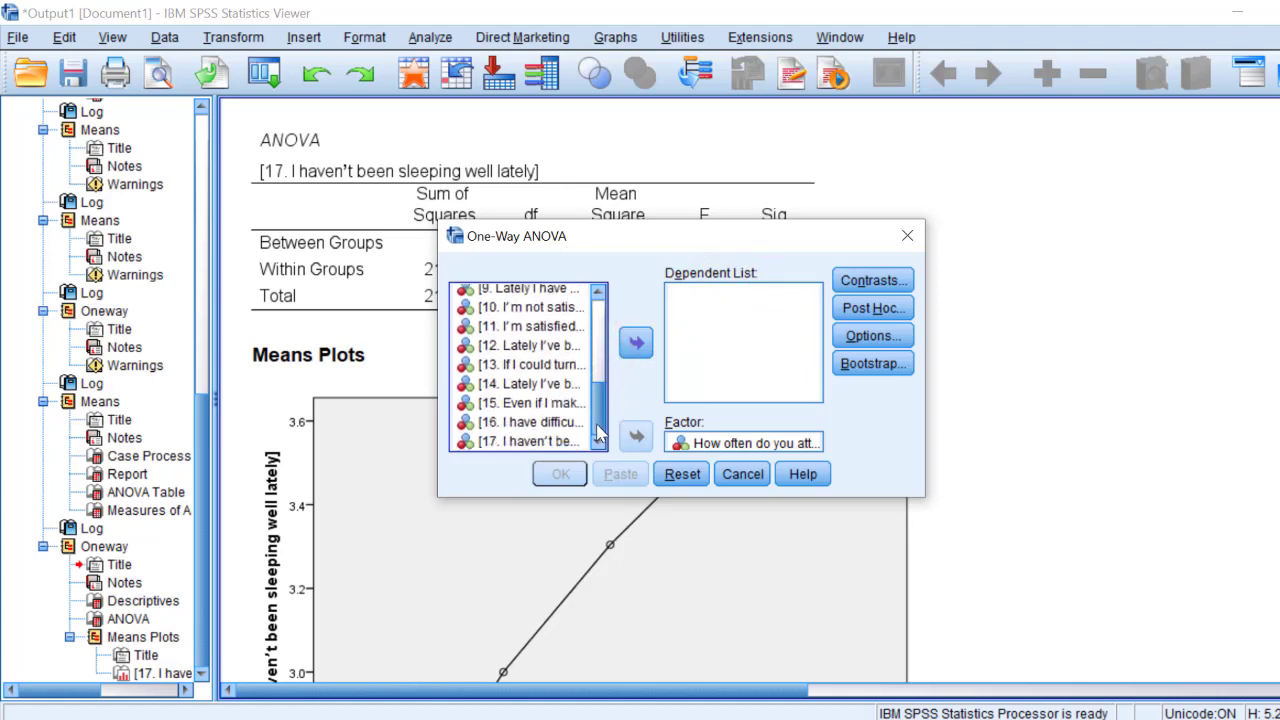
pyautogui.click(512, 443)
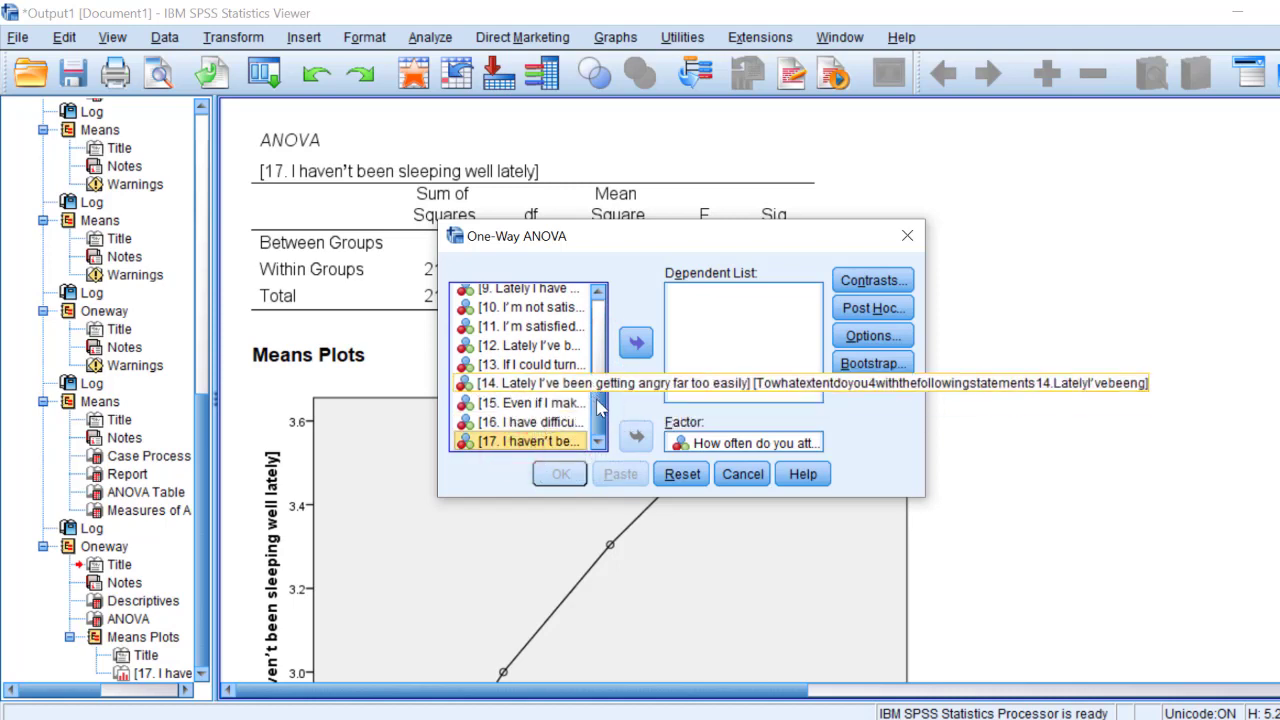
pyautogui.moveTo(598, 405); pyautogui.dragTo(603, 360)
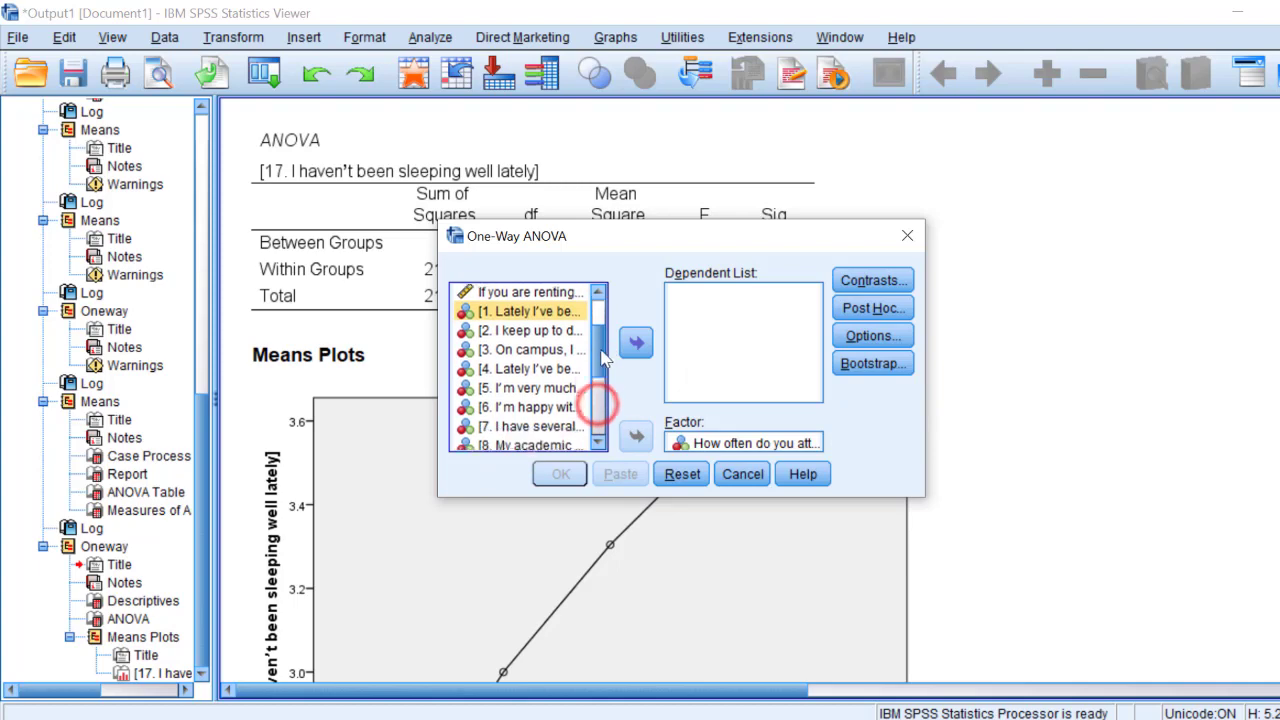
pyautogui.keyDown('shift'); pyautogui.click(505, 323); pyautogui.keyUp('shift')
pyautogui.click(640, 352)
# - Add the LSD post hoc test to the One-Way ANOVA and run the analysis
pyautogui.click(868, 312)
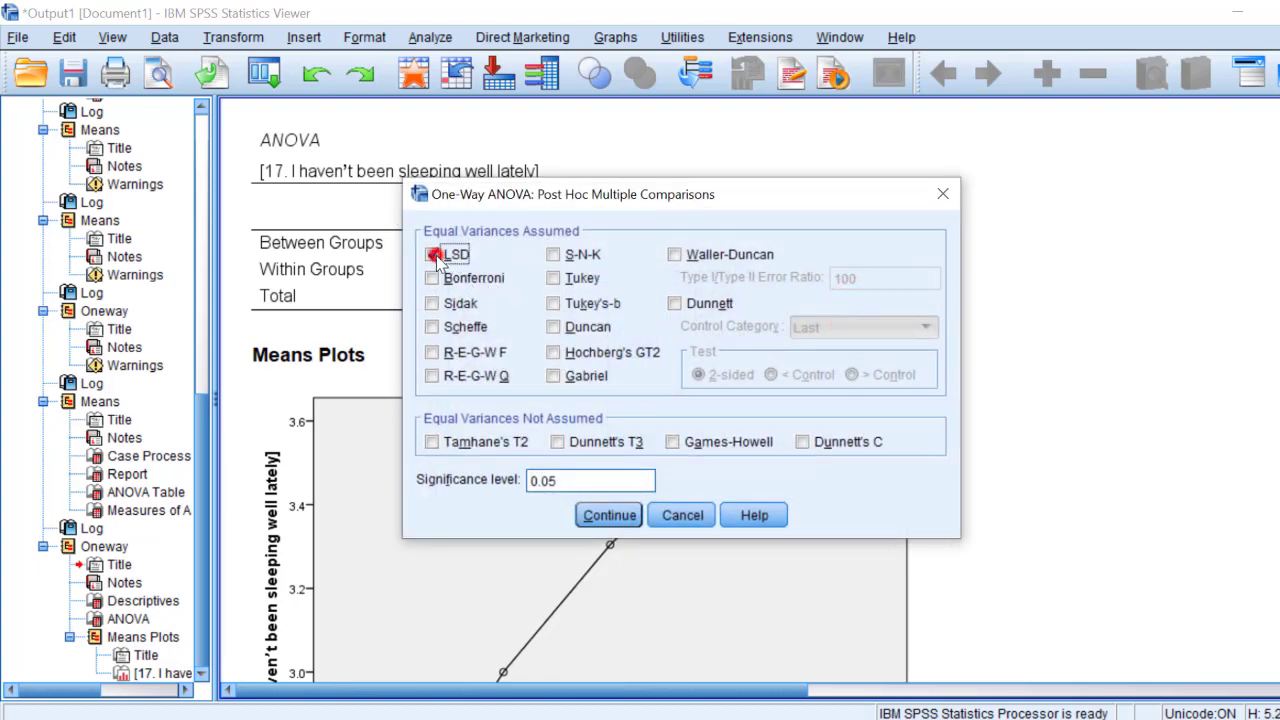
pyautogui.click(432, 254)
pyautogui.click(636, 515)
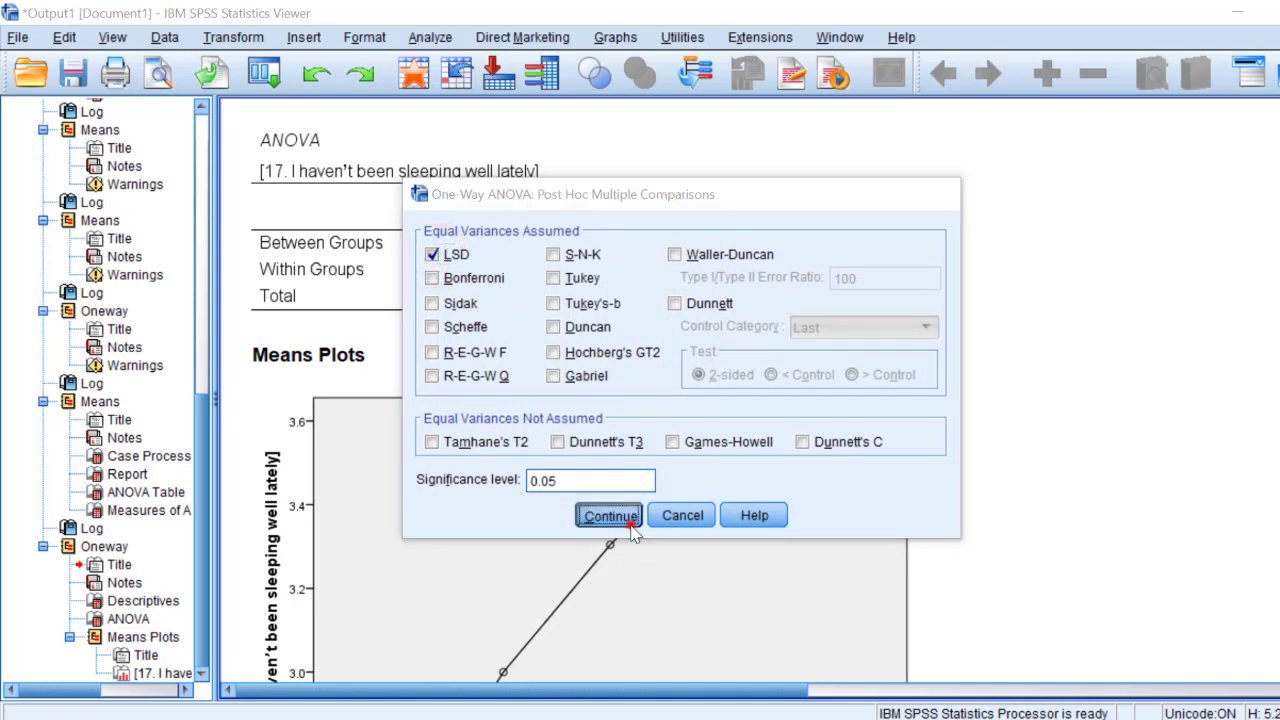
pyautogui.click(561, 476)
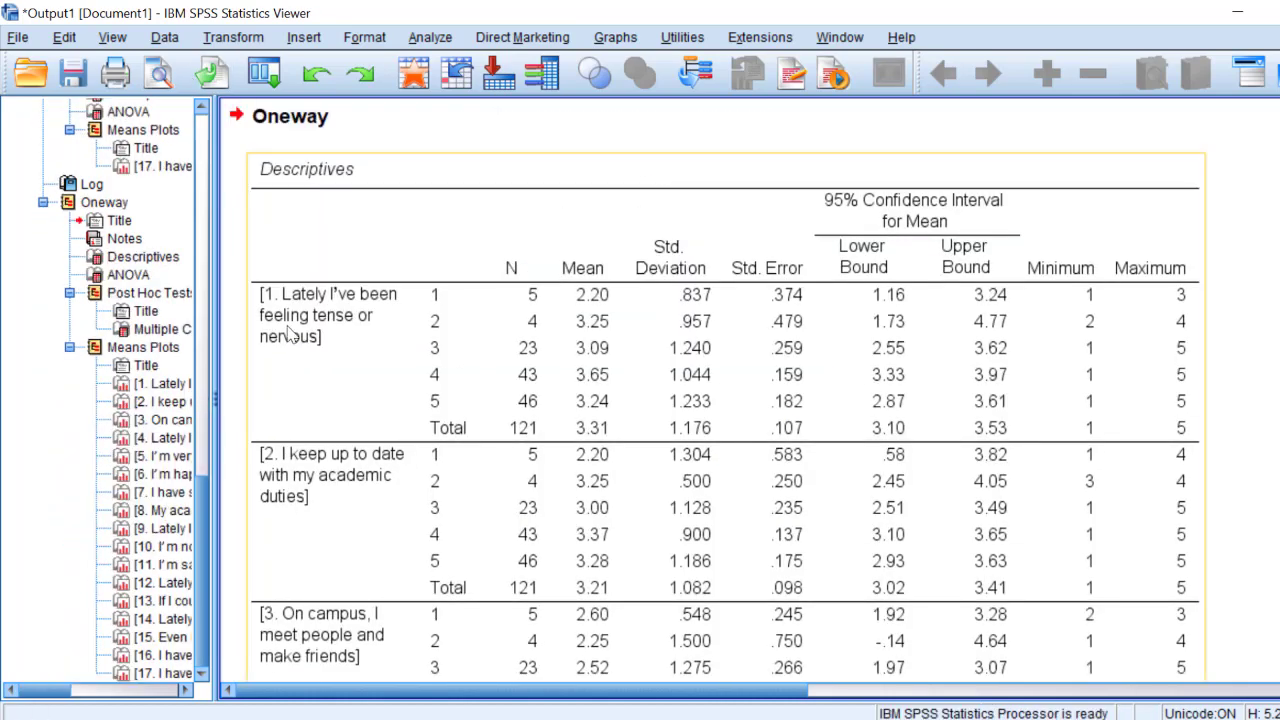
# - Review the Descriptives table by class attendance level and the significance values of items 1 to 9 in the ANOVA table
pyautogui.scroll(-10, 630, 260)
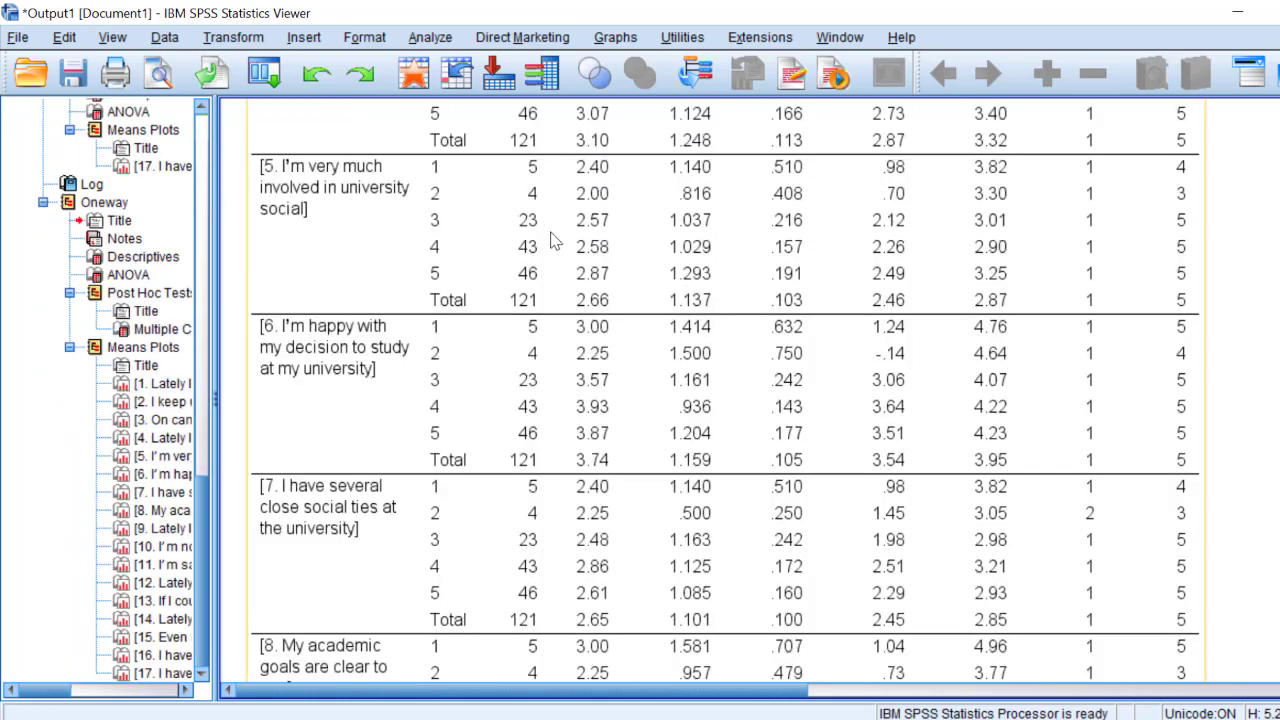
pyautogui.scroll(14, 555, 240)
pyautogui.scroll(-1, 790, 300)
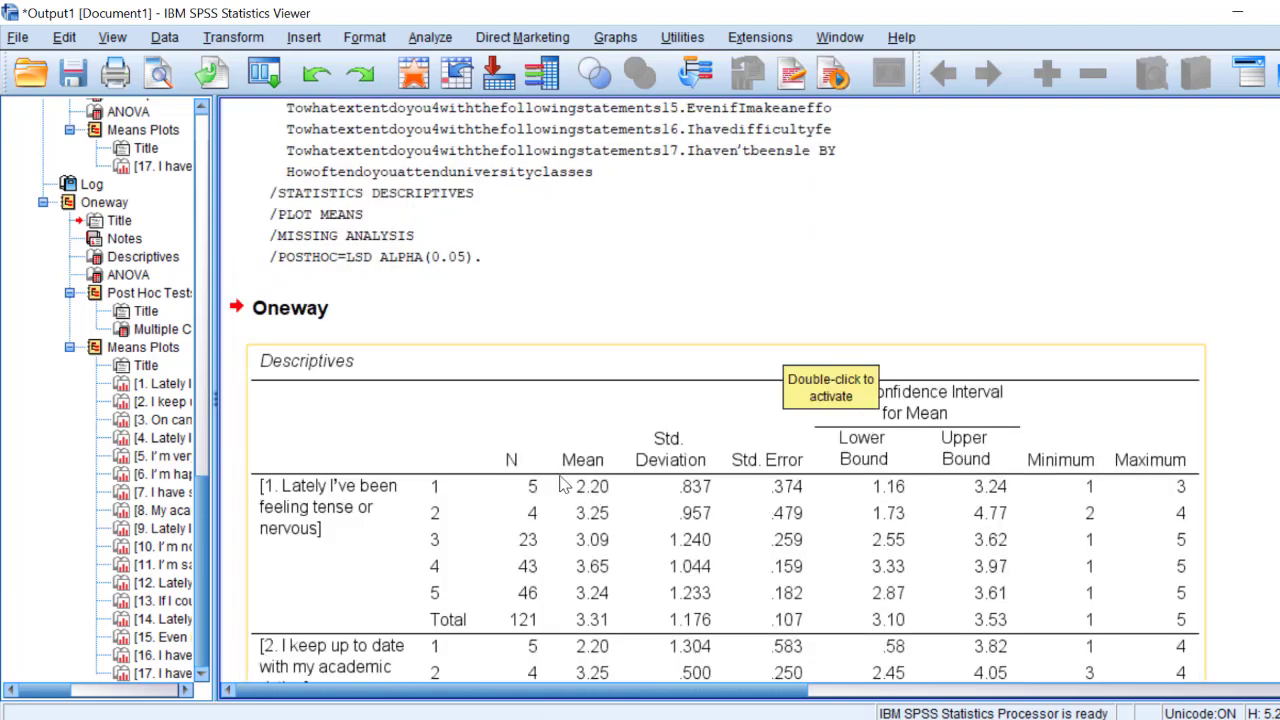
pyautogui.scroll(-20, 563, 484)
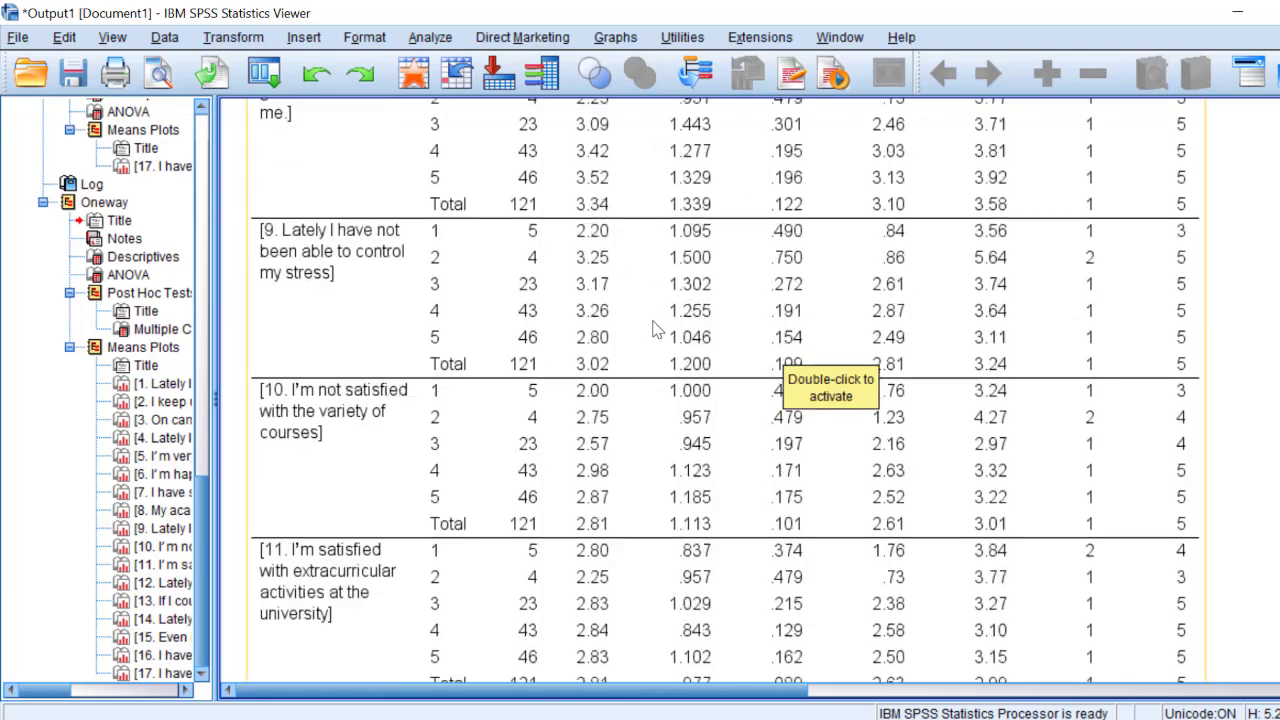
pyautogui.scroll(-8, 655, 328)
pyautogui.scroll(3, 655, 330)
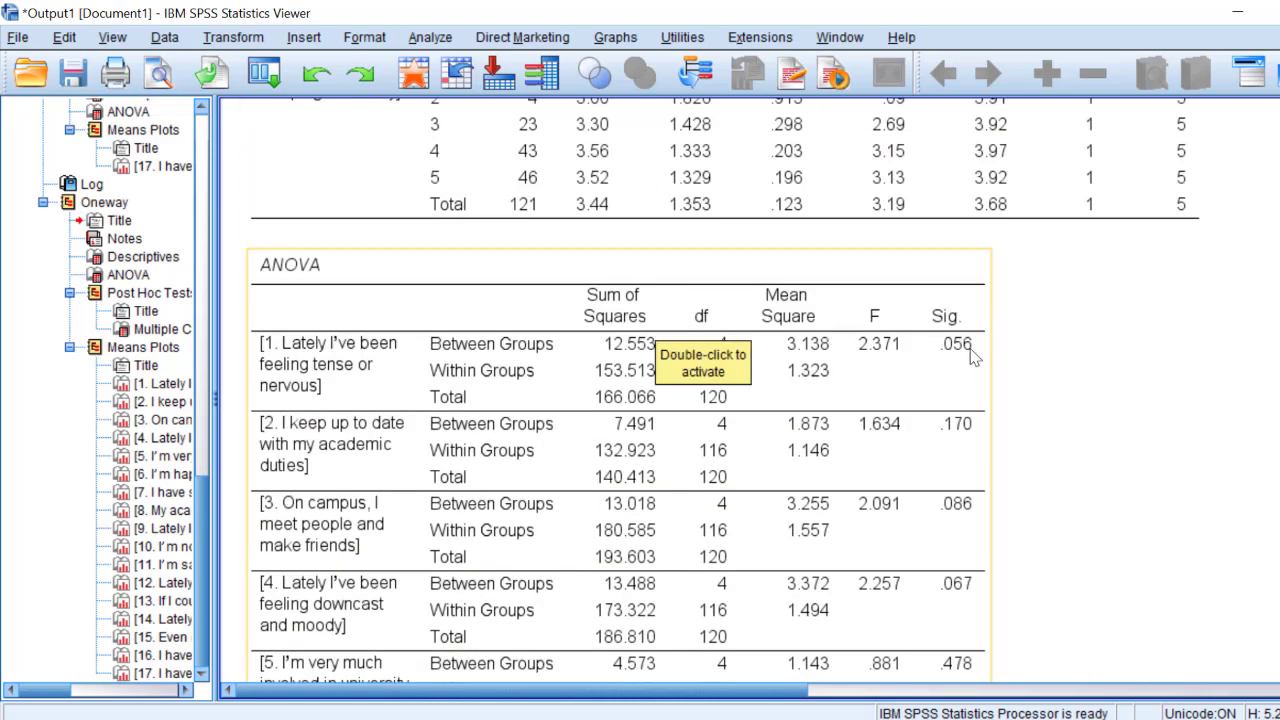
pyautogui.scroll(-2, 955, 502)
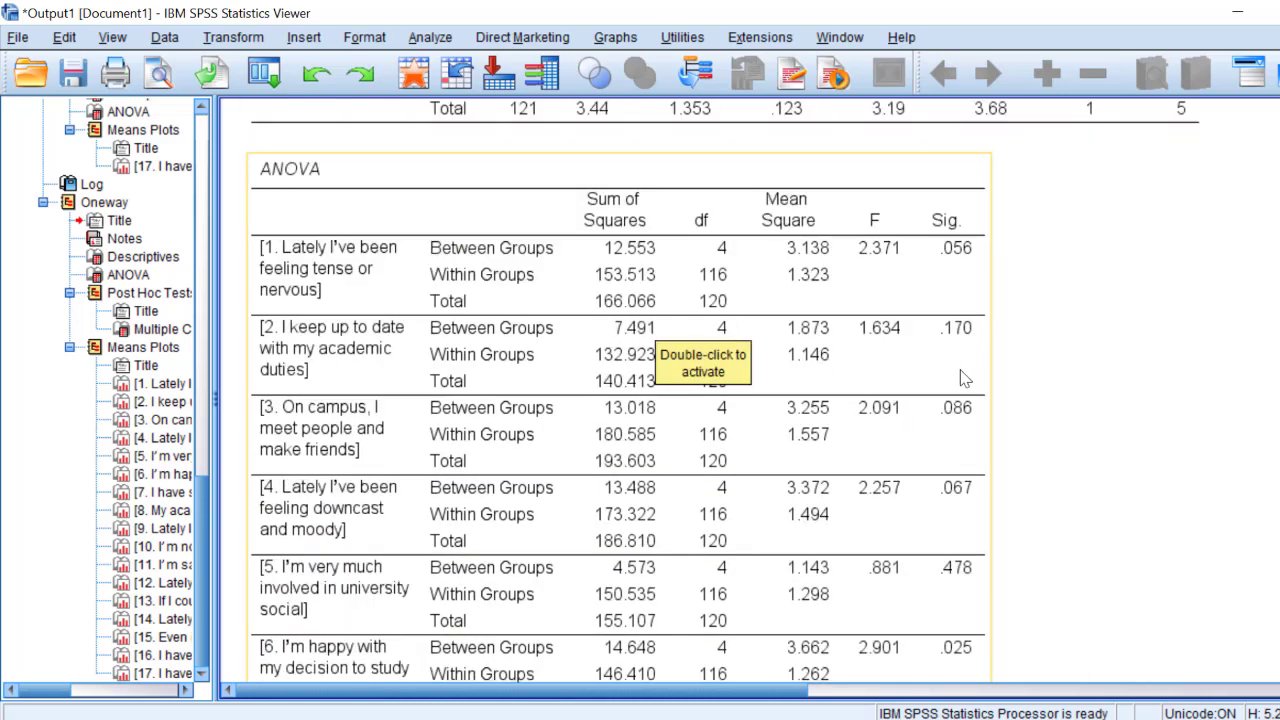
pyautogui.scroll(-6, 973, 516)
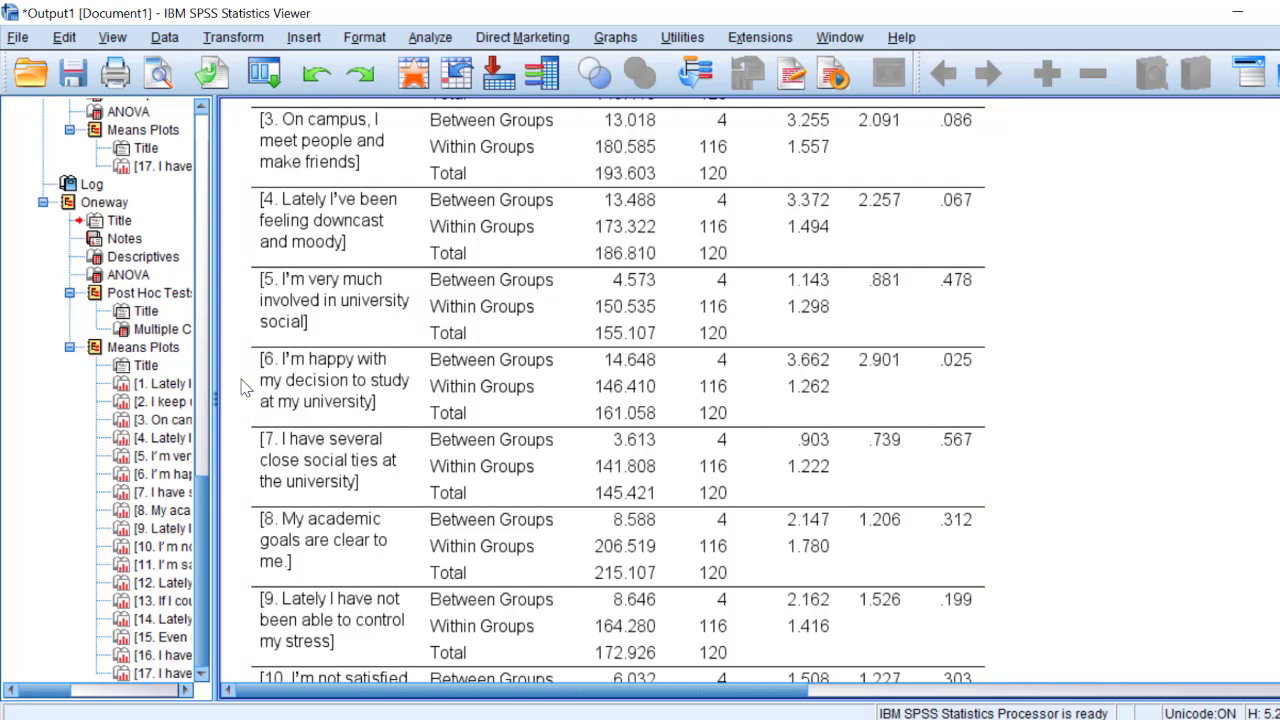
# - Examine the LSD Multiple Comparisons between attendance levels, focusing on item 6 about being happy with the decision to study at the university
pyautogui.scroll(-15, 528, 400)
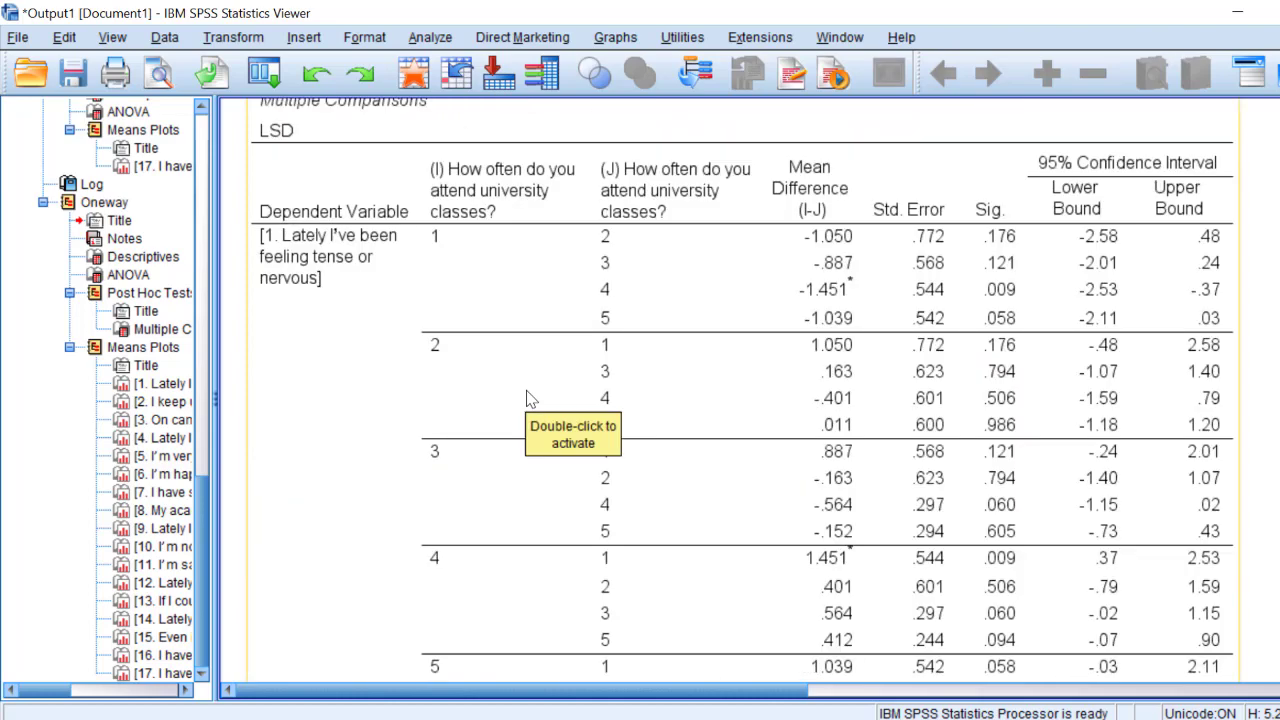
pyautogui.scroll(-20, 530, 398)
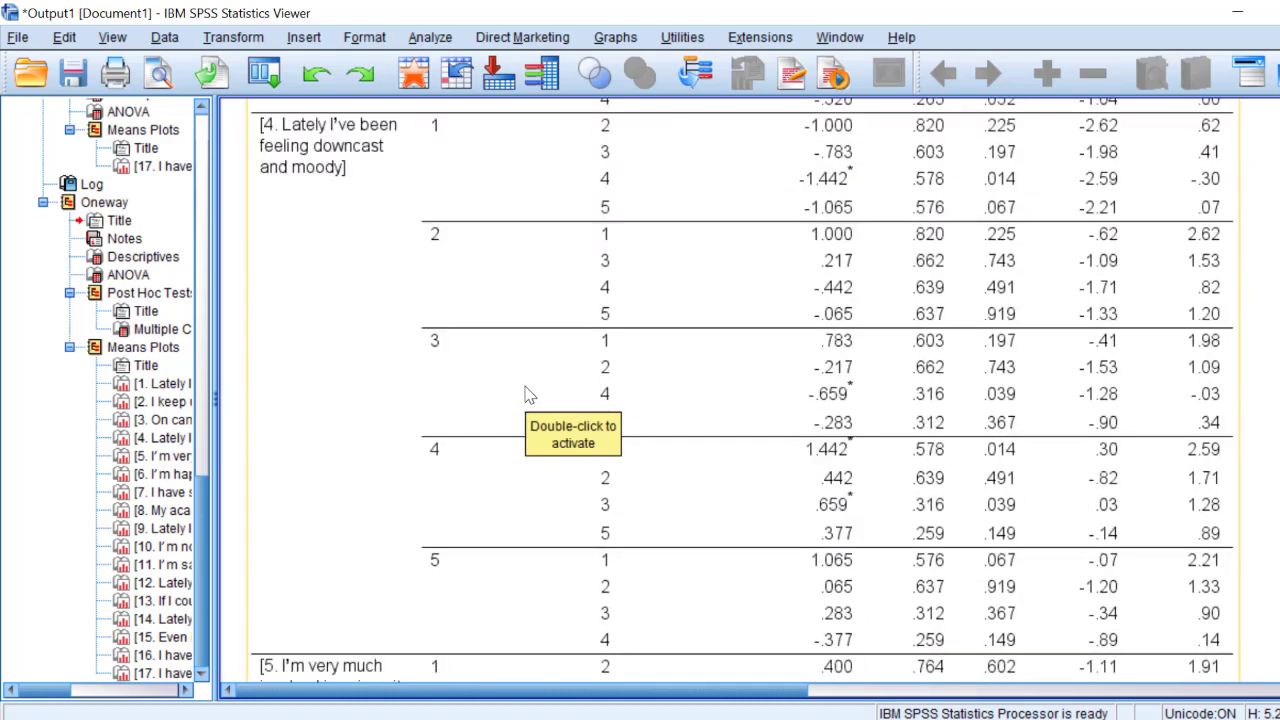
pyautogui.scroll(-12, 528, 394)
pyautogui.scroll(-10, 528, 394)
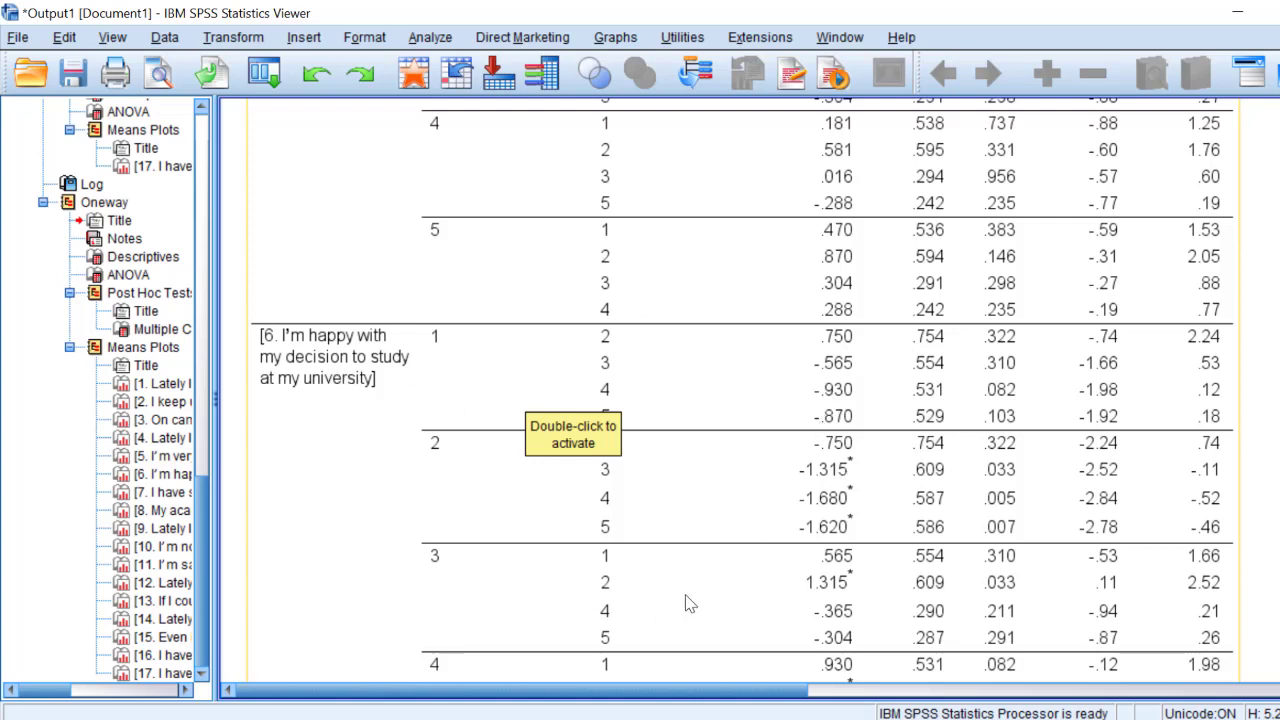
pyautogui.scroll(-2, 710, 595)
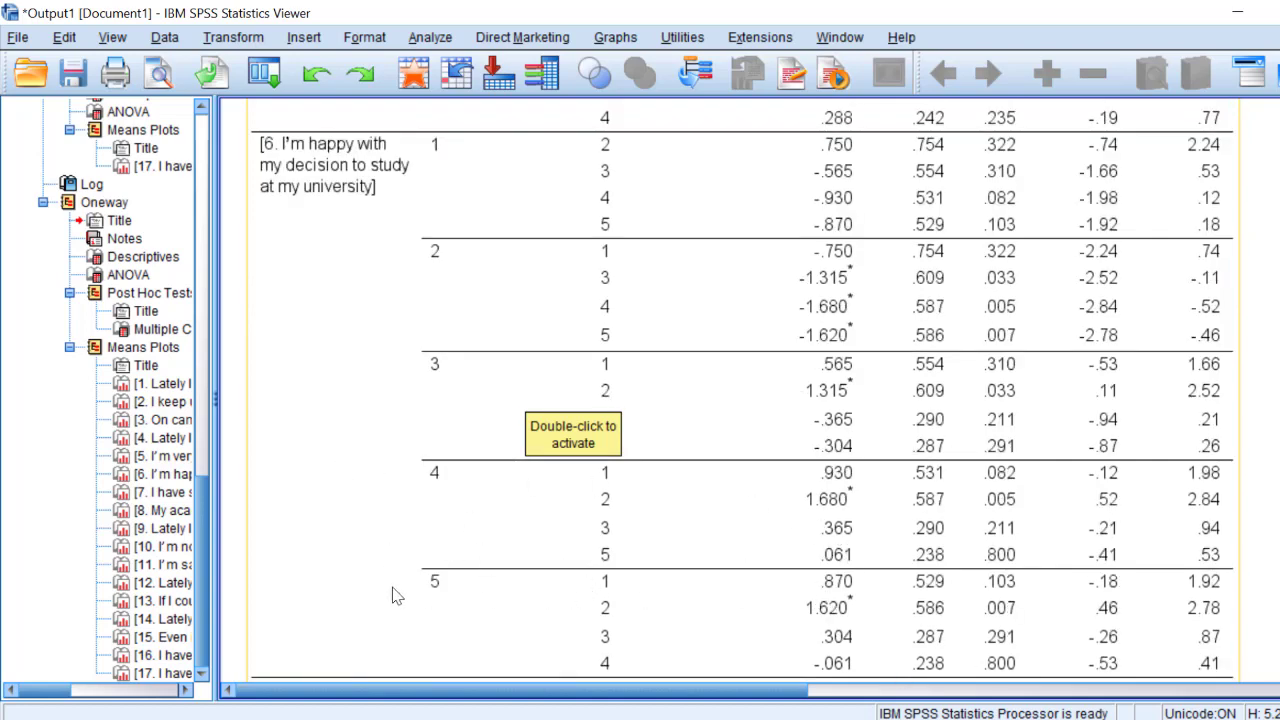
pyautogui.scroll(-1, 512, 580)
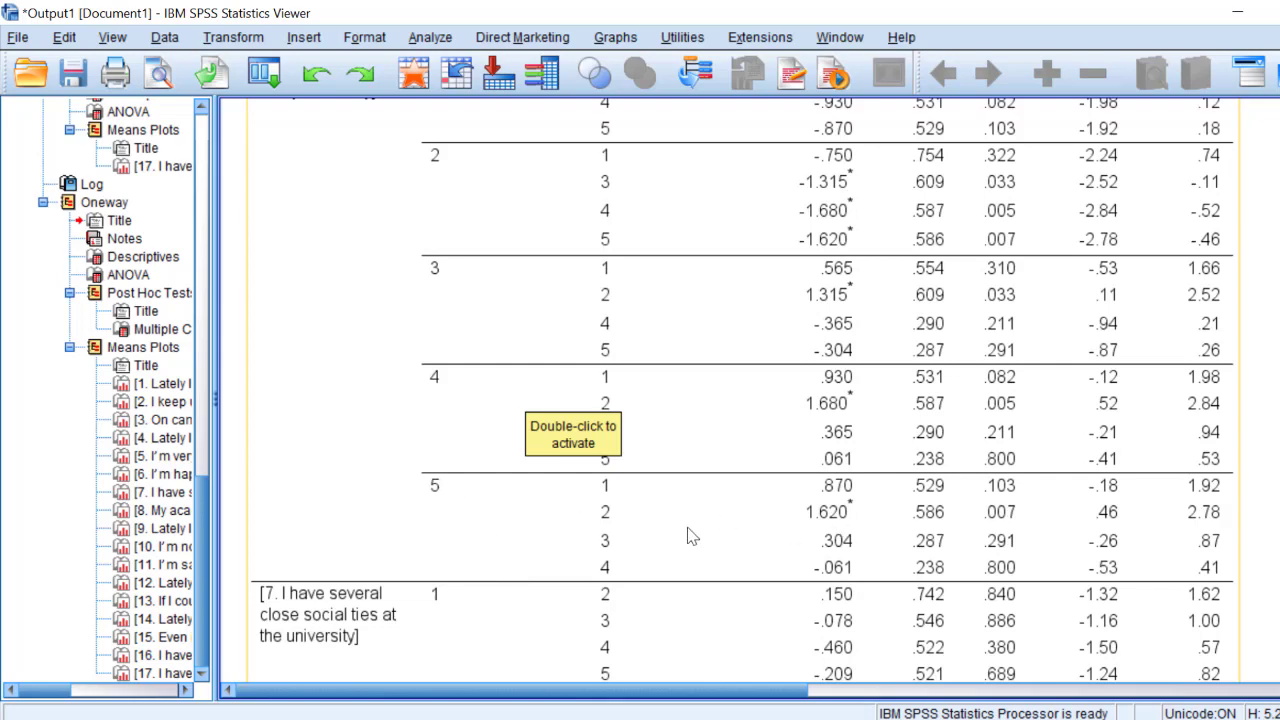
pyautogui.scroll(3, 519, 259)
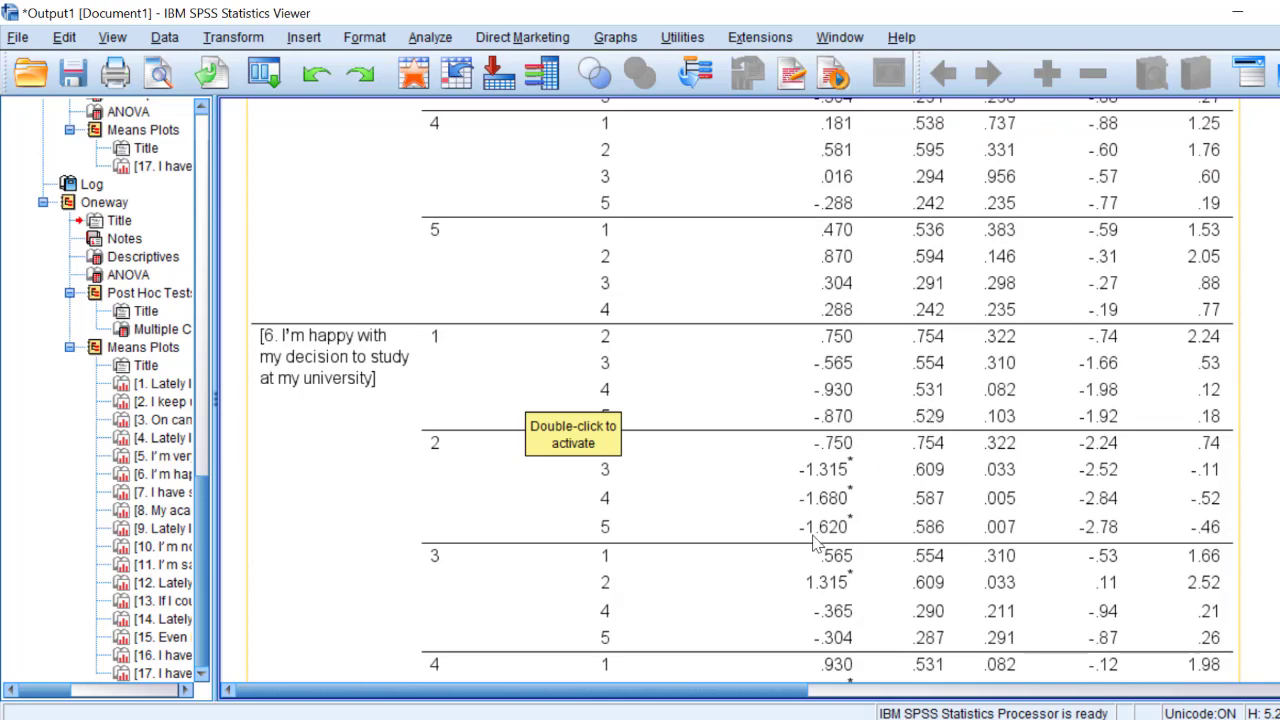
pyautogui.scroll(15, 829, 286)
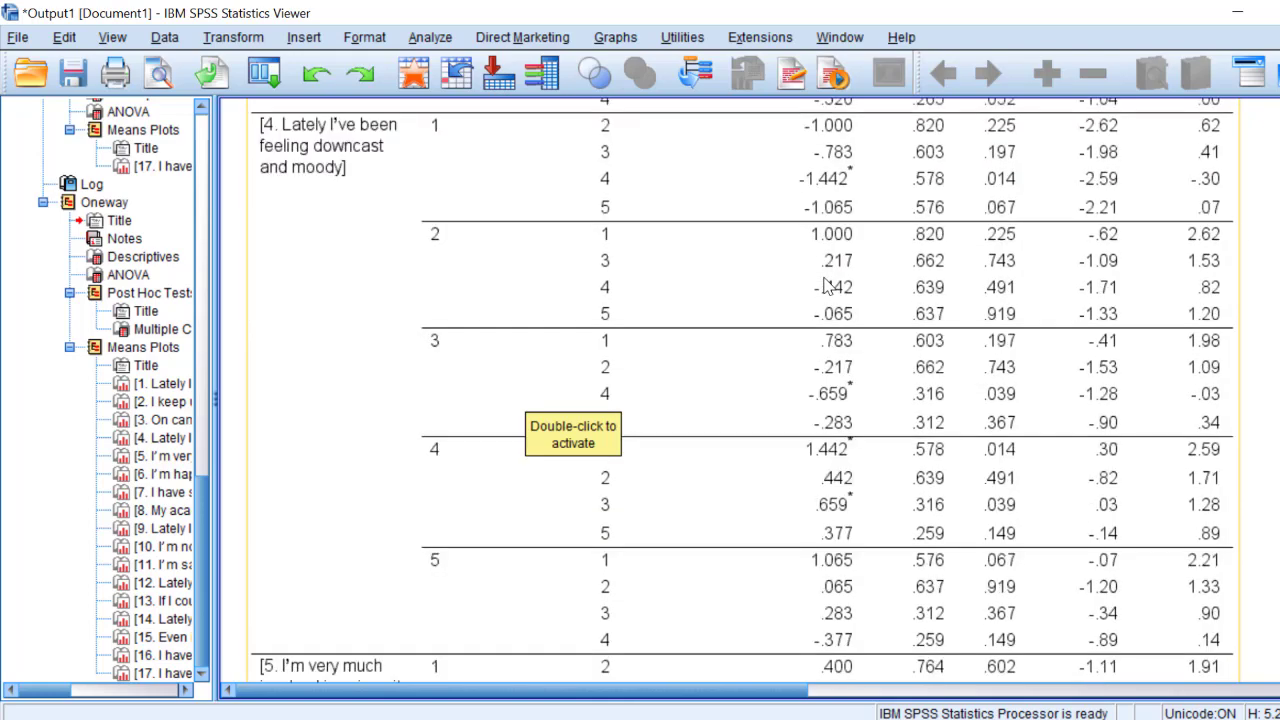
# - Recheck the ANOVA table for items 2 to 16 and look through the LSD comparisons as far as item 15
pyautogui.scroll(10, 829, 286)
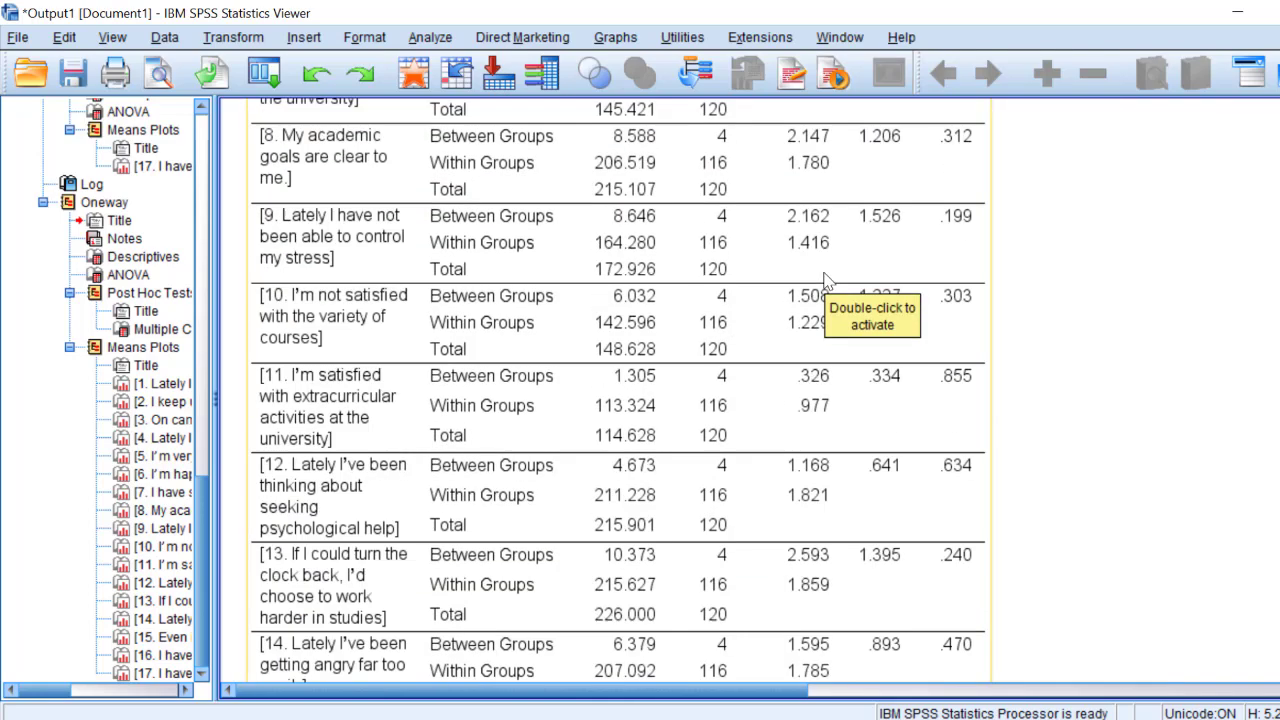
pyautogui.scroll(18, 466, 243)
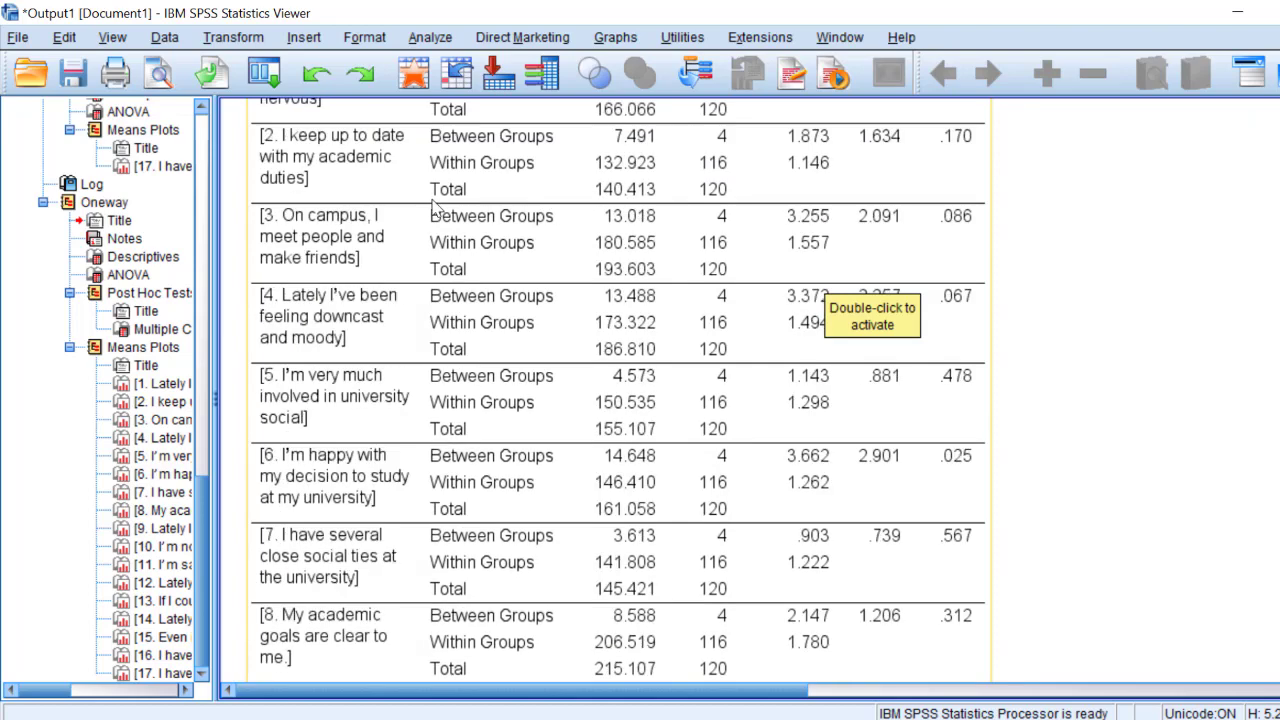
pyautogui.scroll(-15, 463, 243)
pyautogui.scroll(-8, 463, 243)
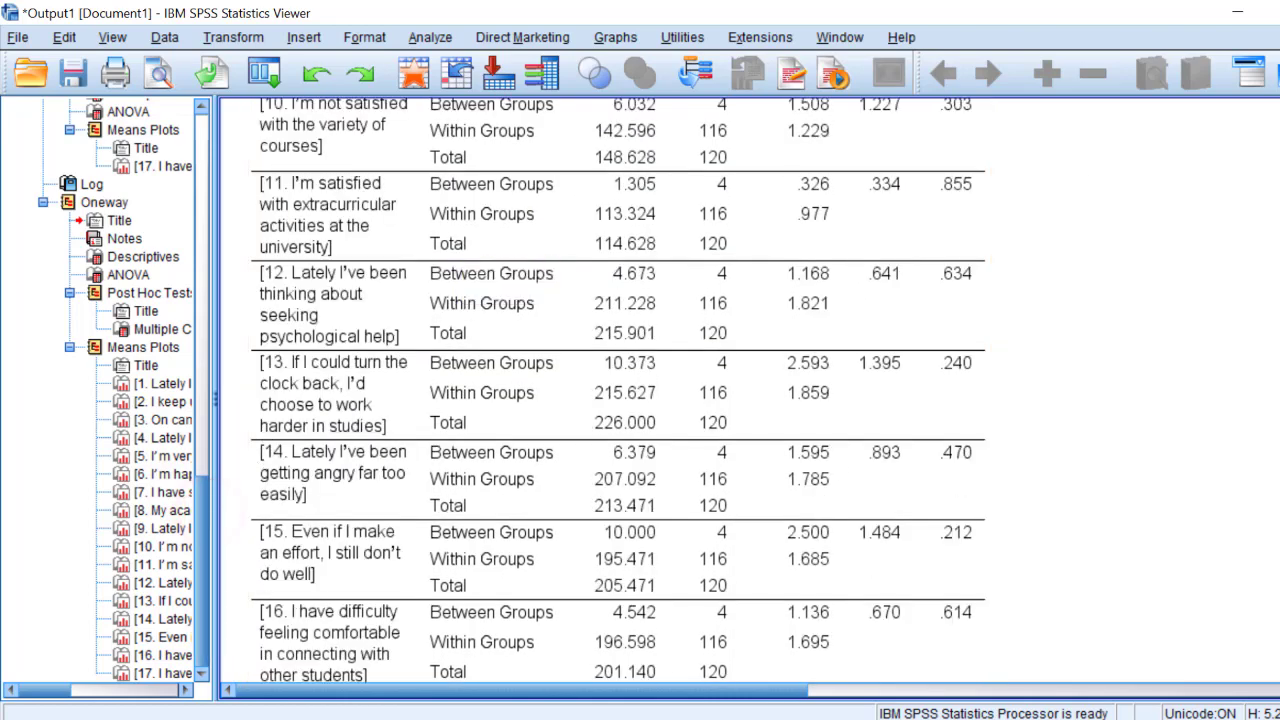
pyautogui.scroll(-20, 205, 510)
pyautogui.scroll(-20, 588, 397)
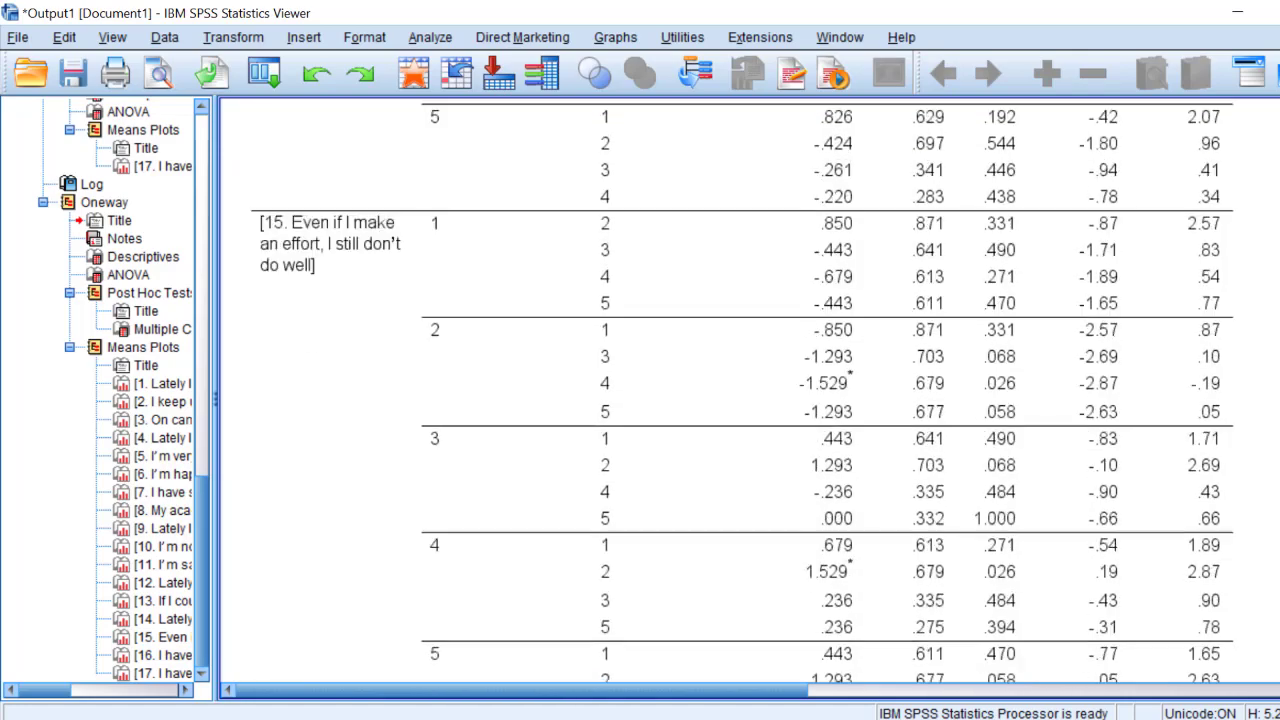
# - Examine the means plots by class attendance from item 1, feeling tense or nervous, through item 17, not sleeping well
pyautogui.scroll(20, 588, 390)
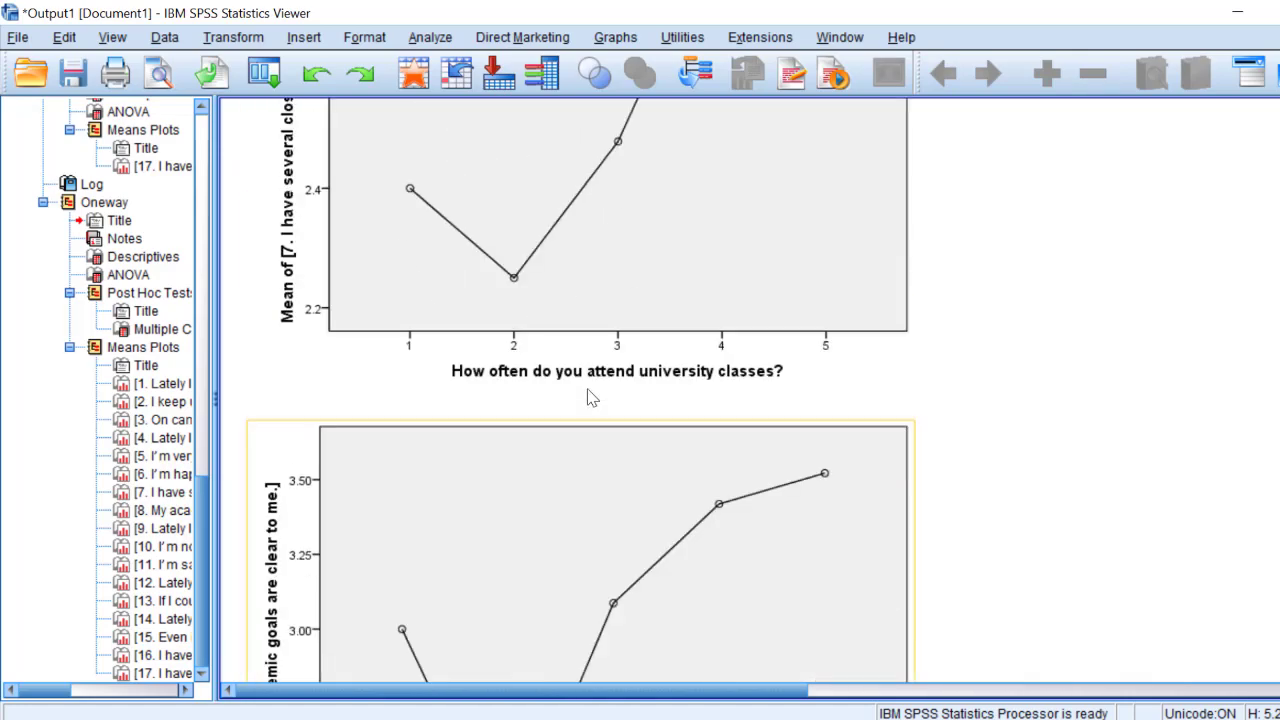
pyautogui.scroll(-20, 588, 397)
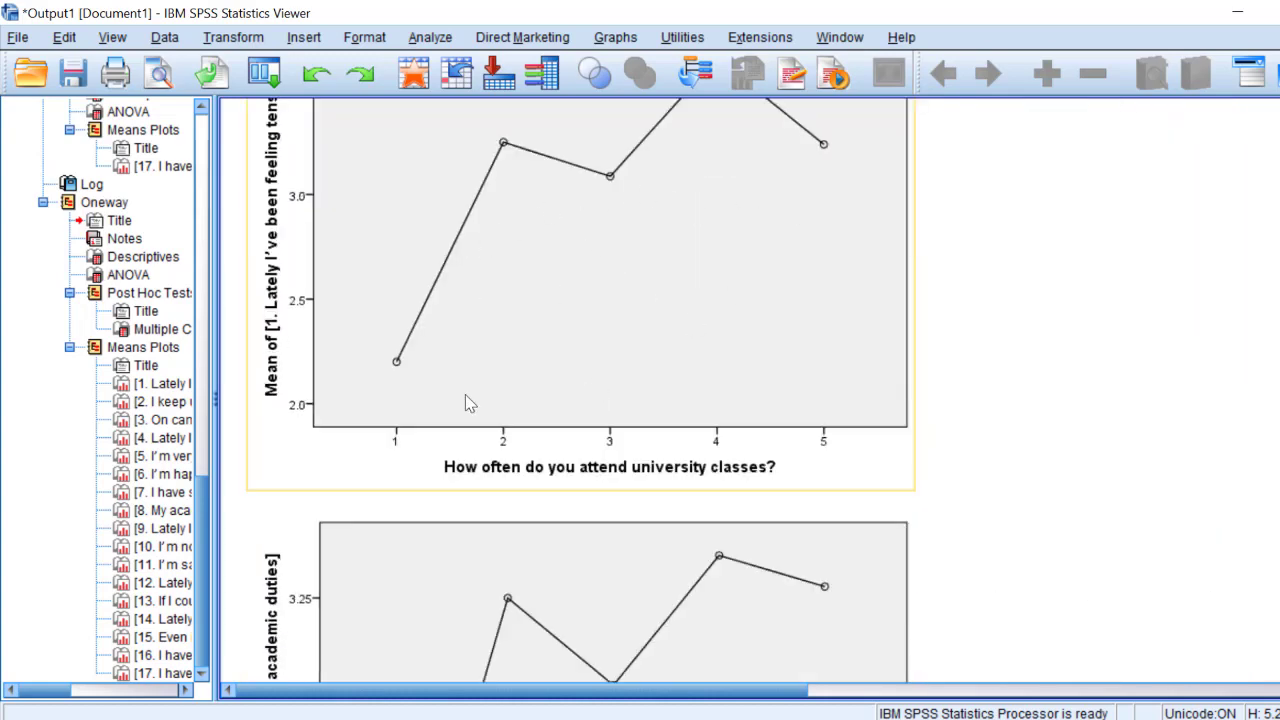
pyautogui.scroll(3, 437, 452)
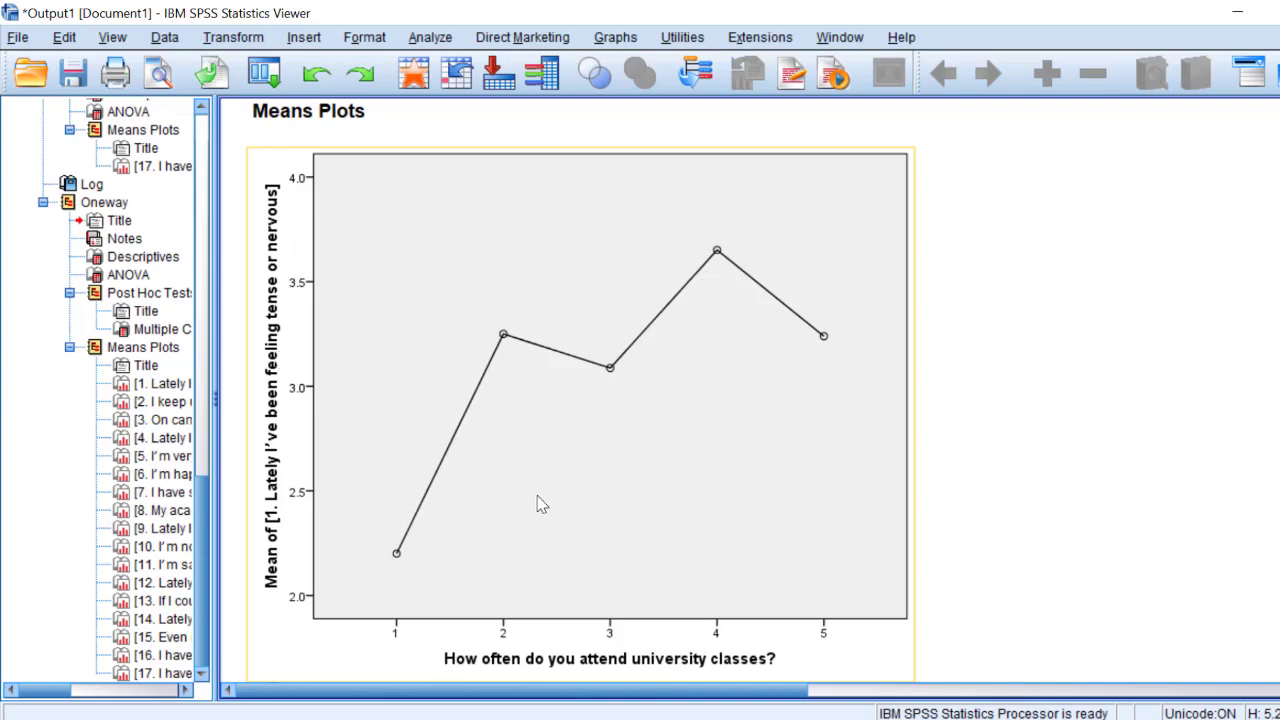
pyautogui.scroll(-6, 540, 503)
pyautogui.scroll(-20, 591, 428)
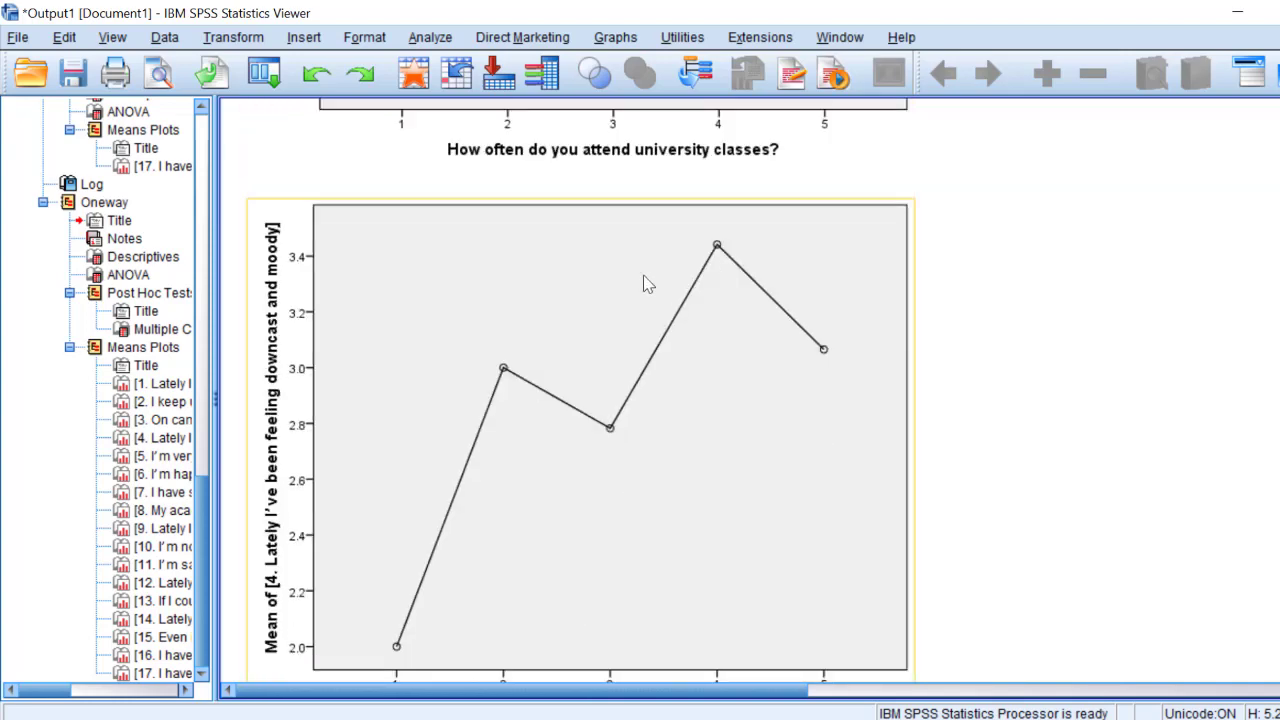
pyautogui.scroll(5, 646, 283)
pyautogui.scroll(2, 292, 308)
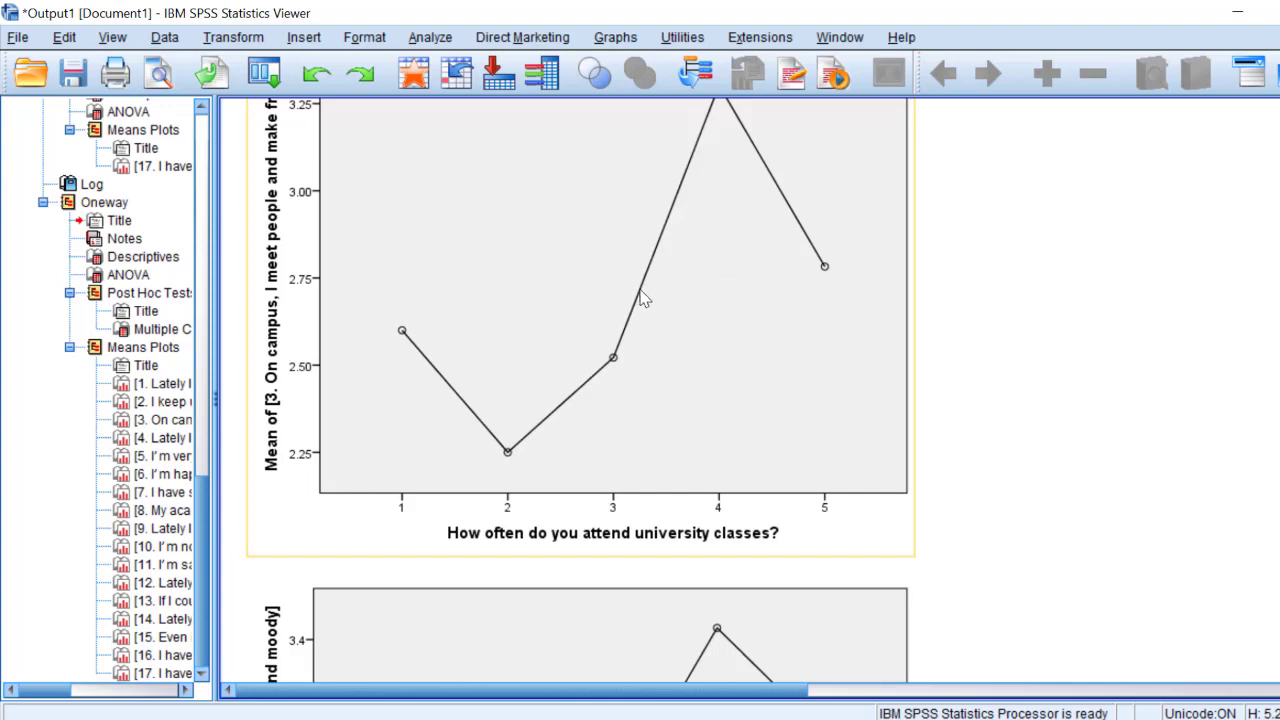
pyautogui.scroll(-20, 640, 294)
pyautogui.scroll(-20, 700, 248)
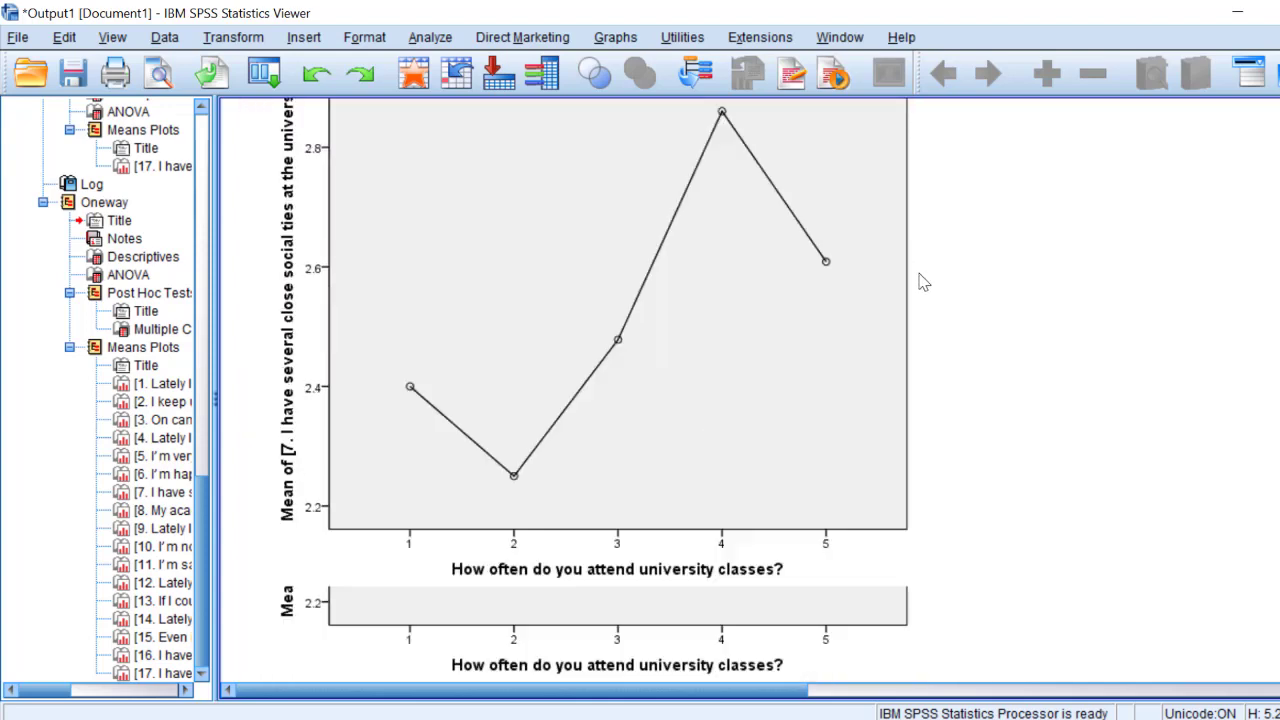
pyautogui.scroll(-20, 779, 318)
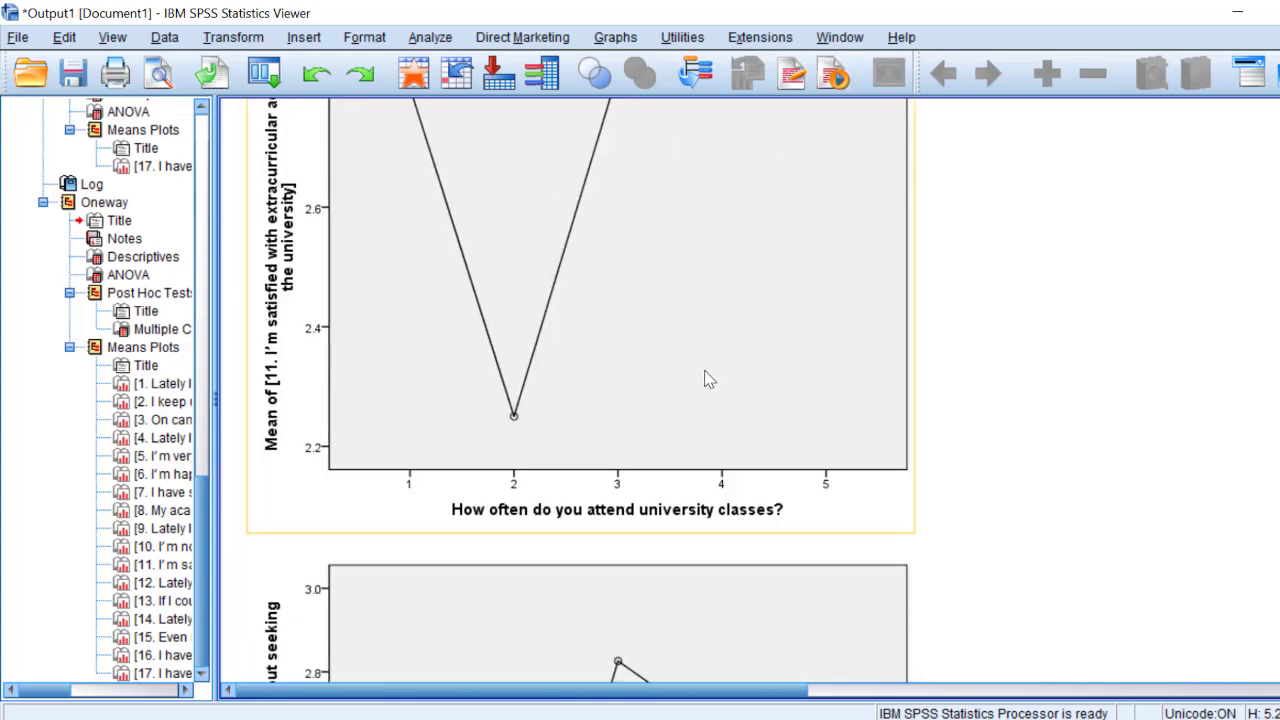
pyautogui.scroll(-20, 739, 316)
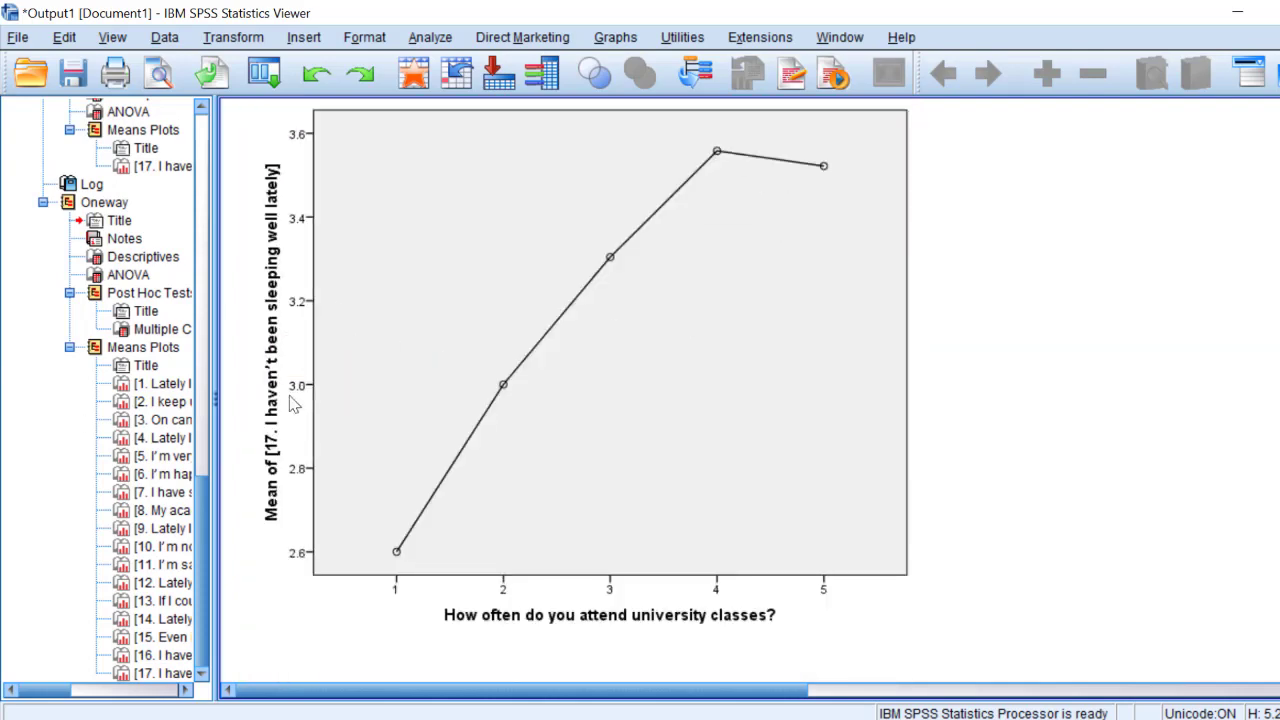
# - Revisit the item 17 LSD comparisons and compare the means plots of the items across attendance levels, starting again from item 1
pyautogui.scroll(10, 714, 340)
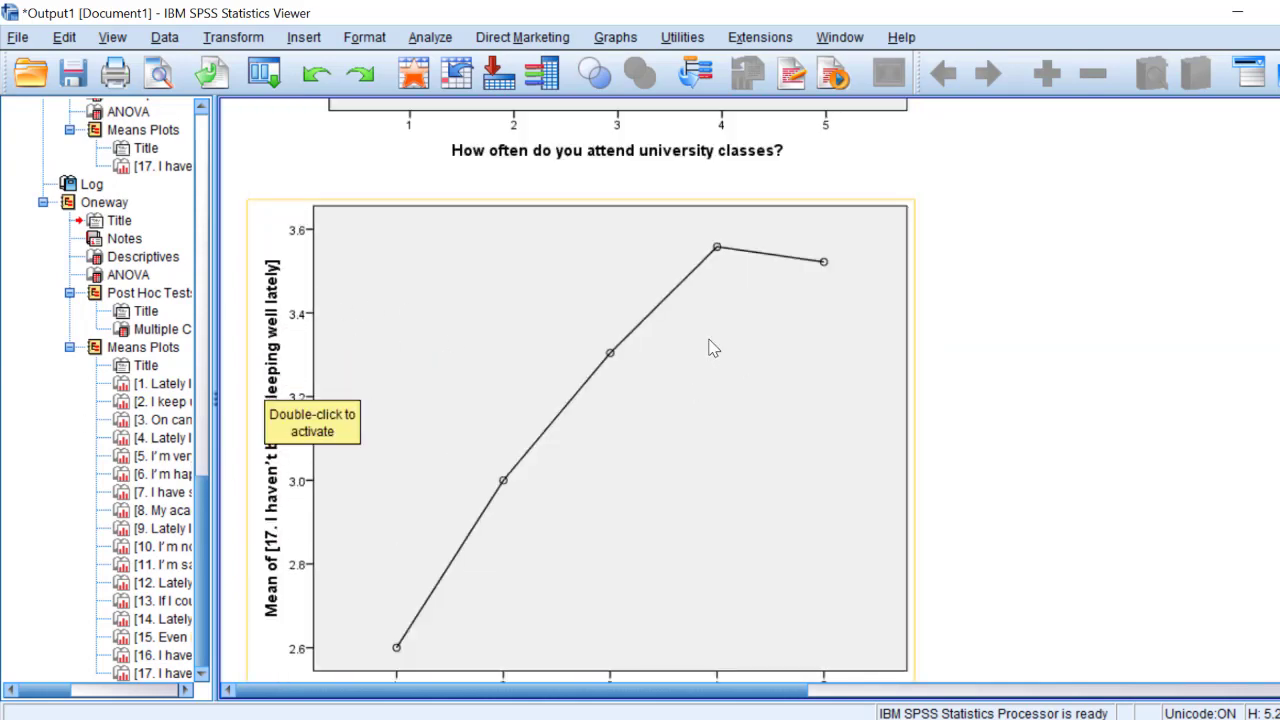
pyautogui.scroll(20, 712, 347)
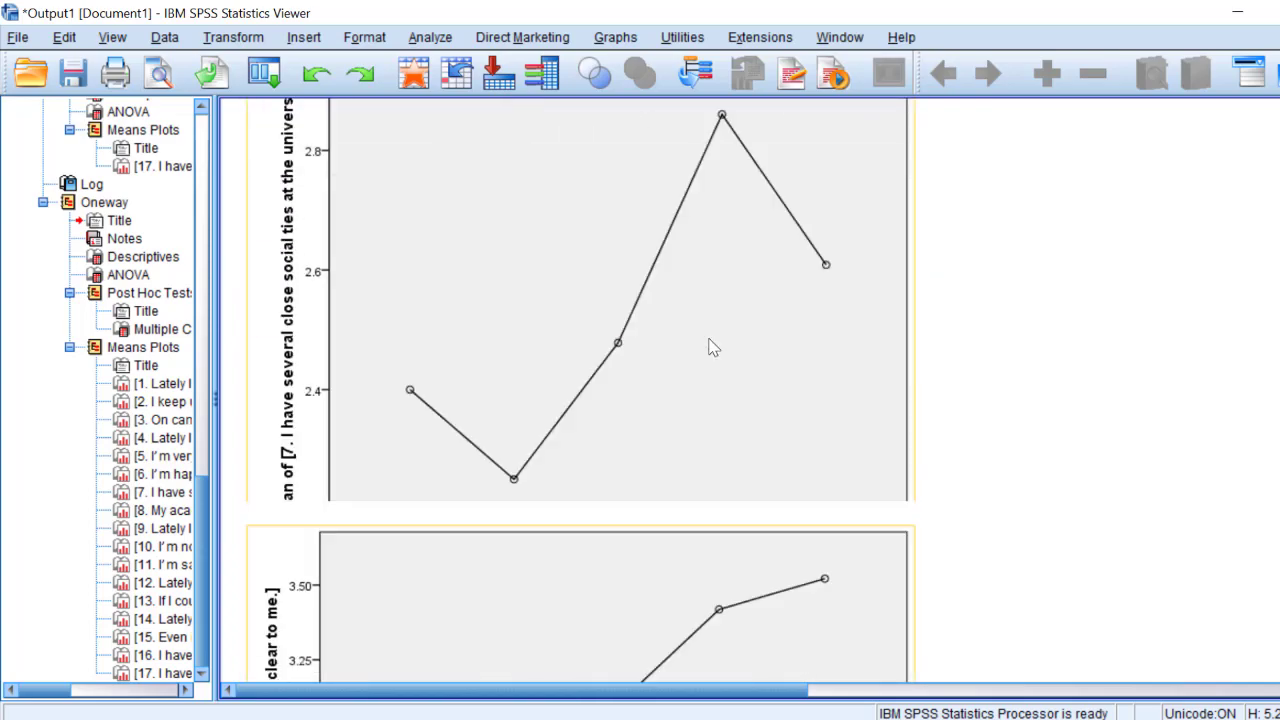
pyautogui.scroll(20, 712, 347)
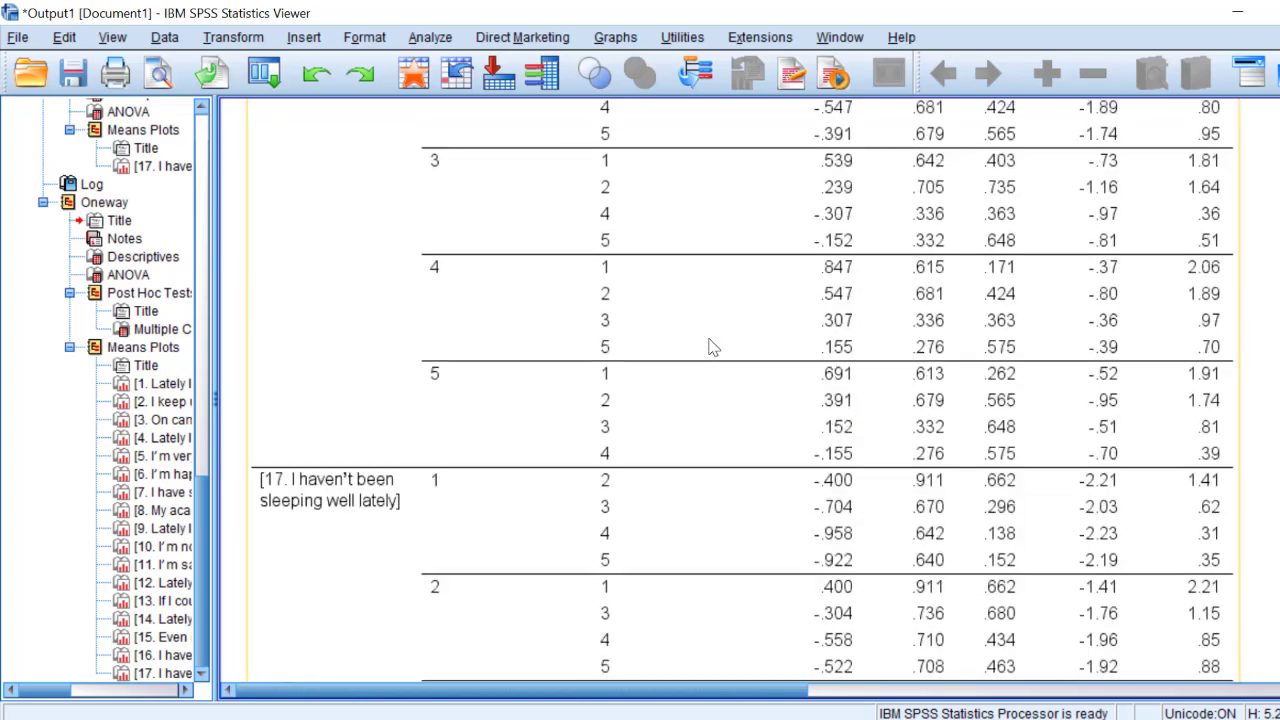
pyautogui.scroll(-10, 712, 347)
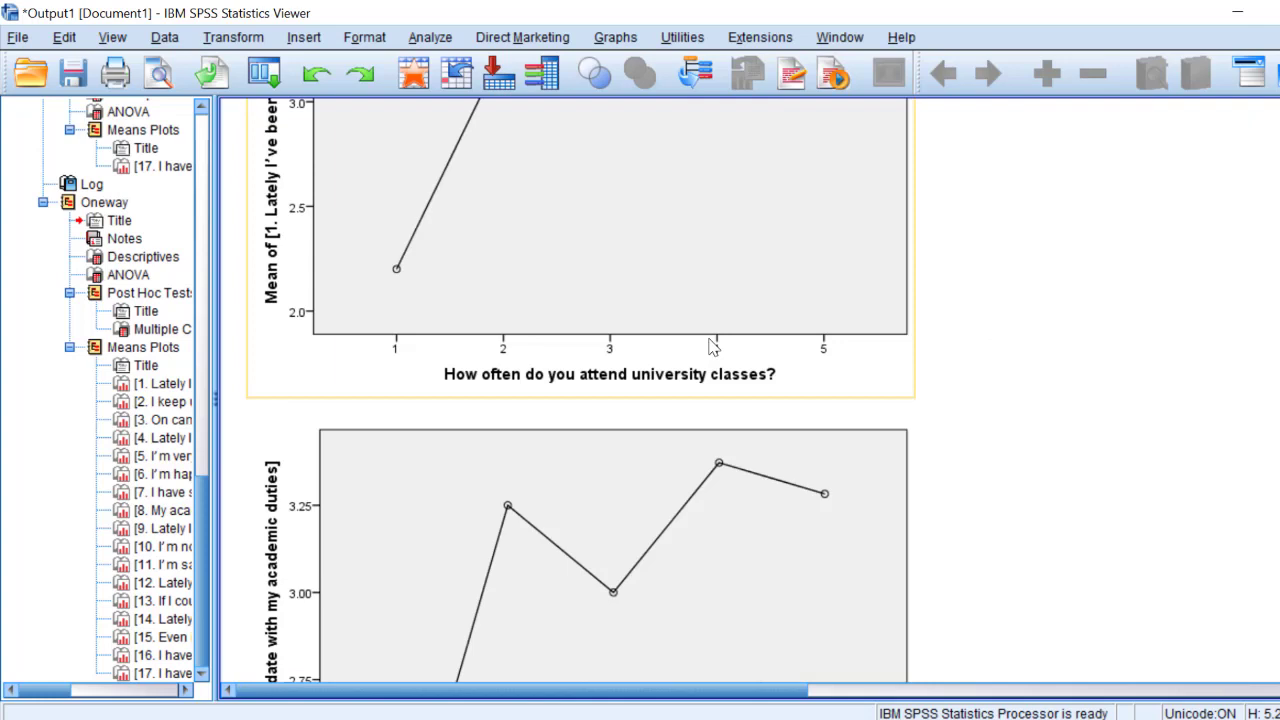
pyautogui.scroll(5, 712, 347)
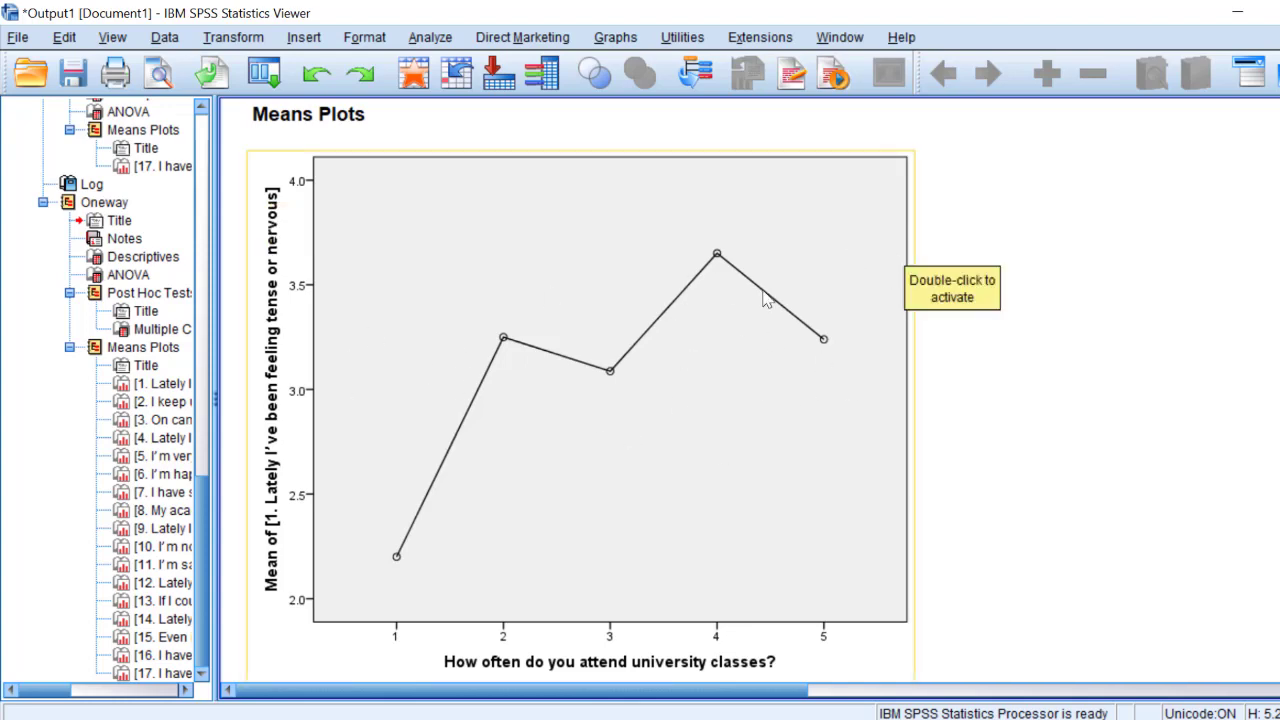
pyautogui.scroll(-5, 588, 334)
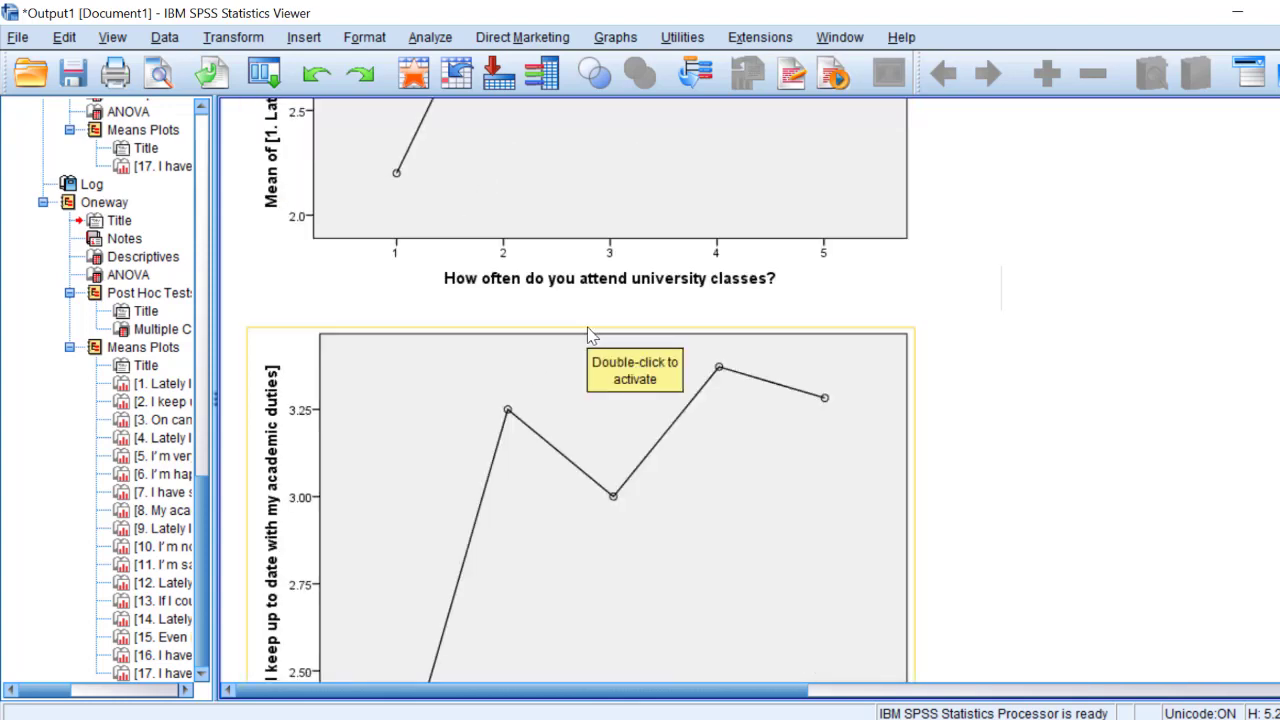
pyautogui.scroll(-20, 600, 318)
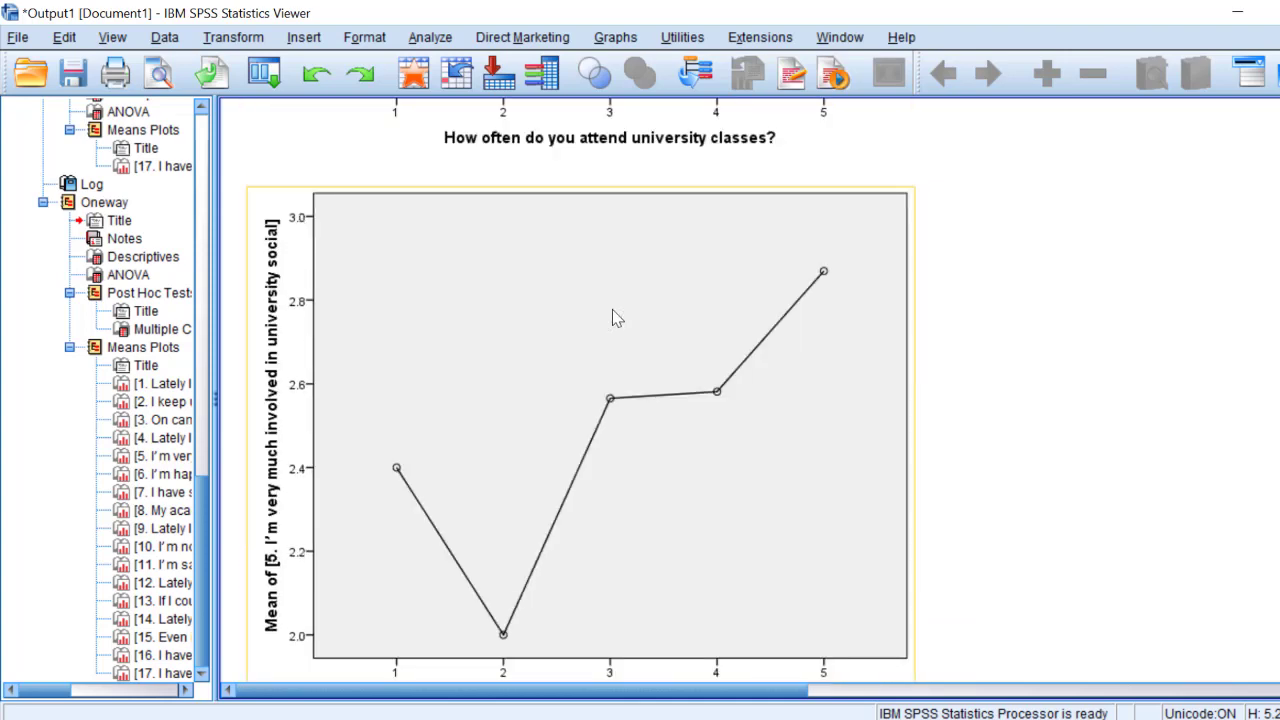
pyautogui.scroll(-15, 614, 318)
pyautogui.scroll(-20, 616, 318)
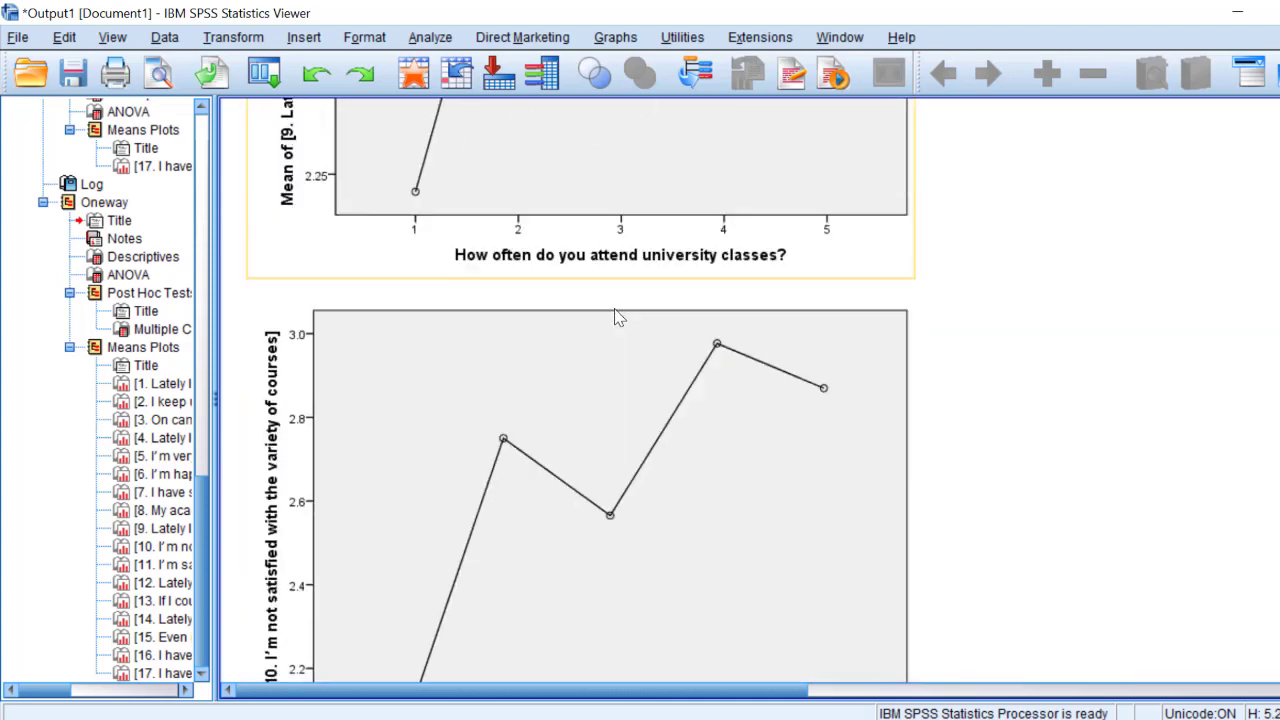
pyautogui.scroll(-12, 615, 315)
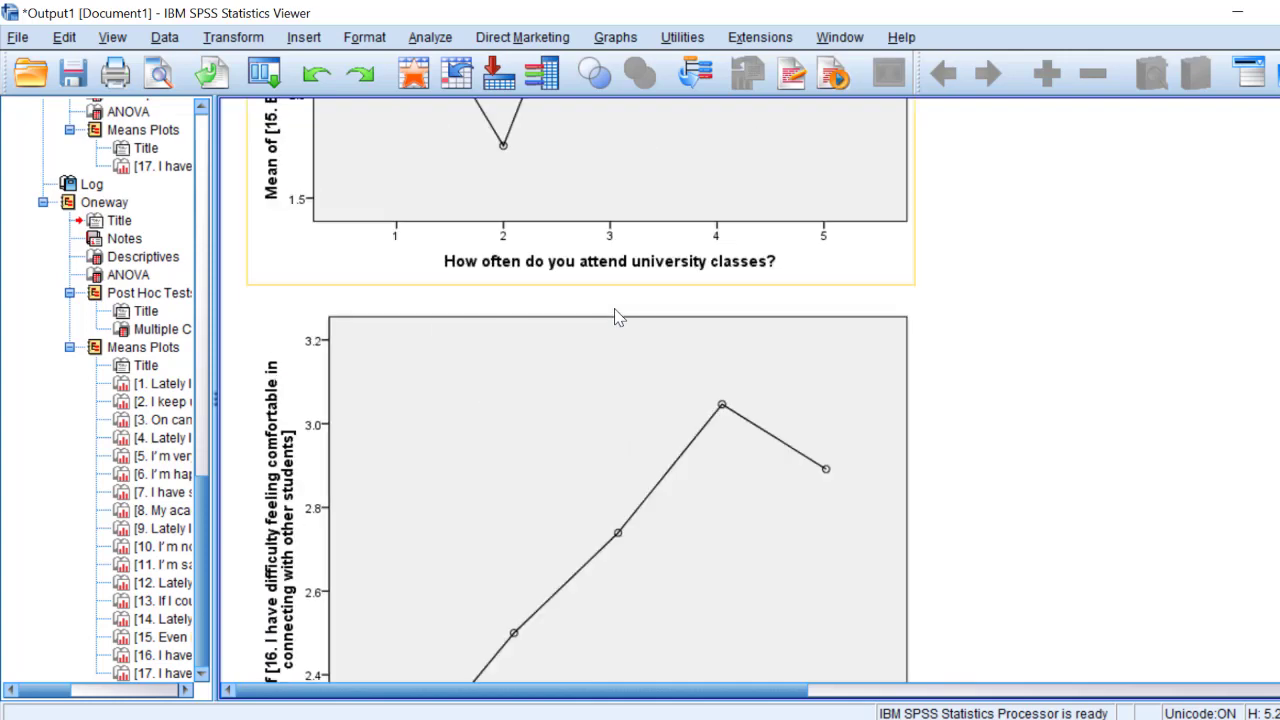
pyautogui.scroll(20, 617, 315)
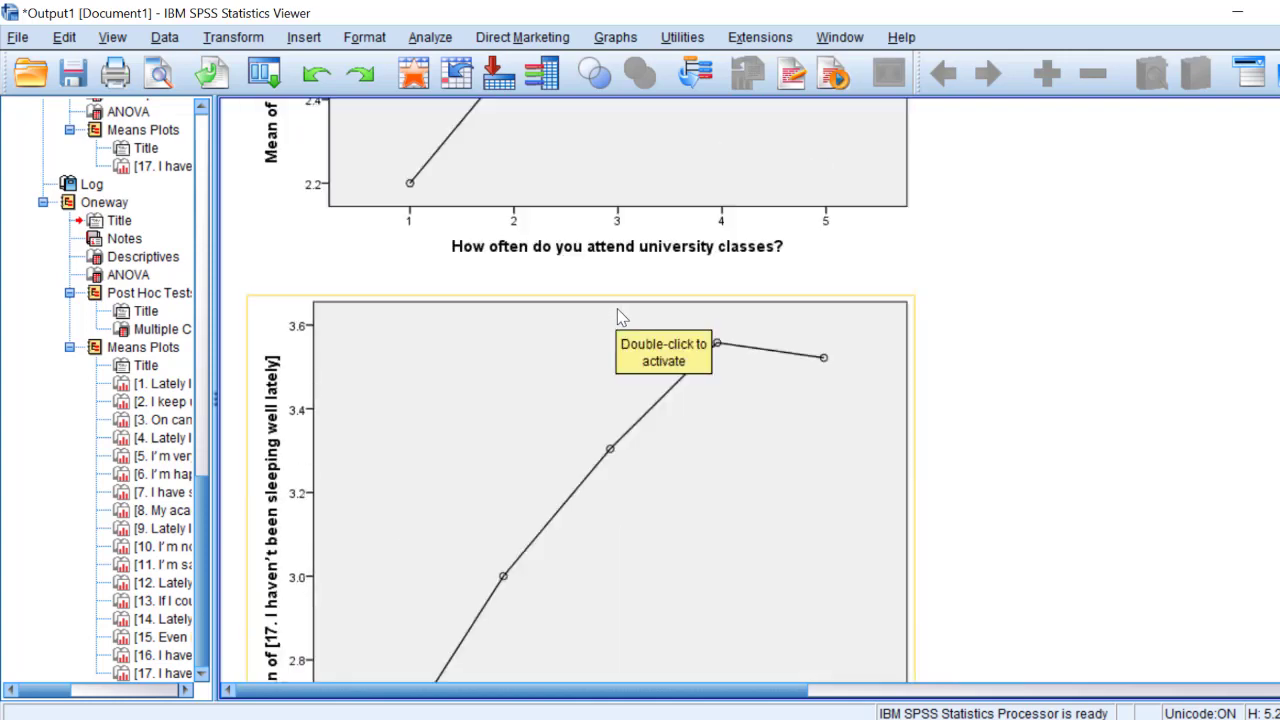
pyautogui.scroll(3, 618, 318)
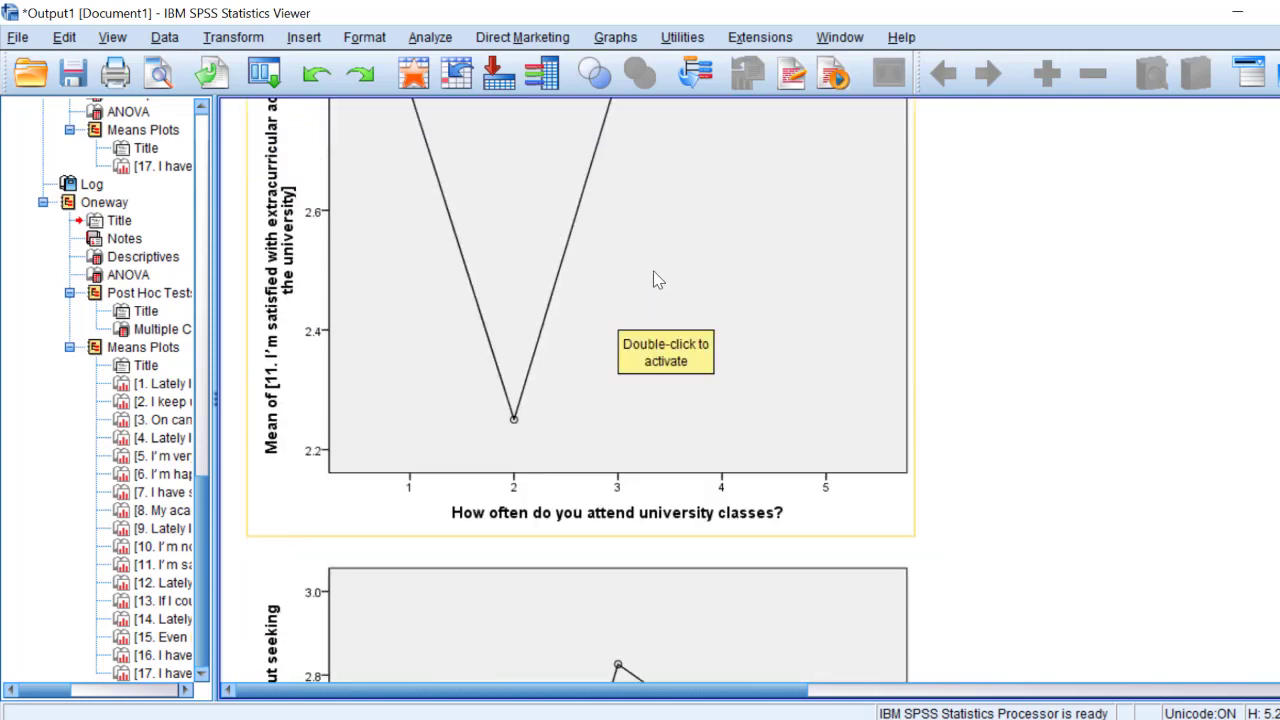